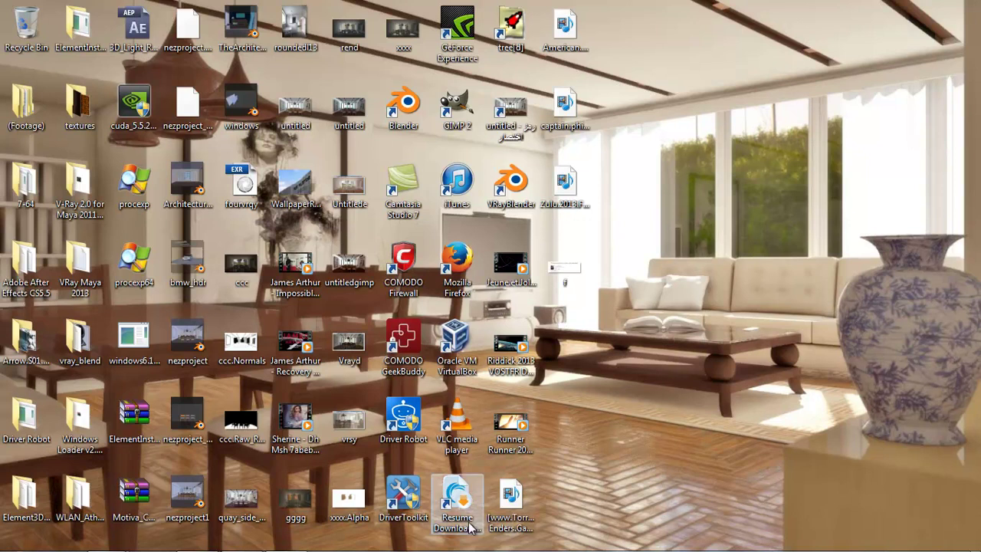
- Open the Autodesk_3ds_Max_2012 folder and run the Setup application as administrator, keeping the installer window unobstructed
mouse_move(475, 546)
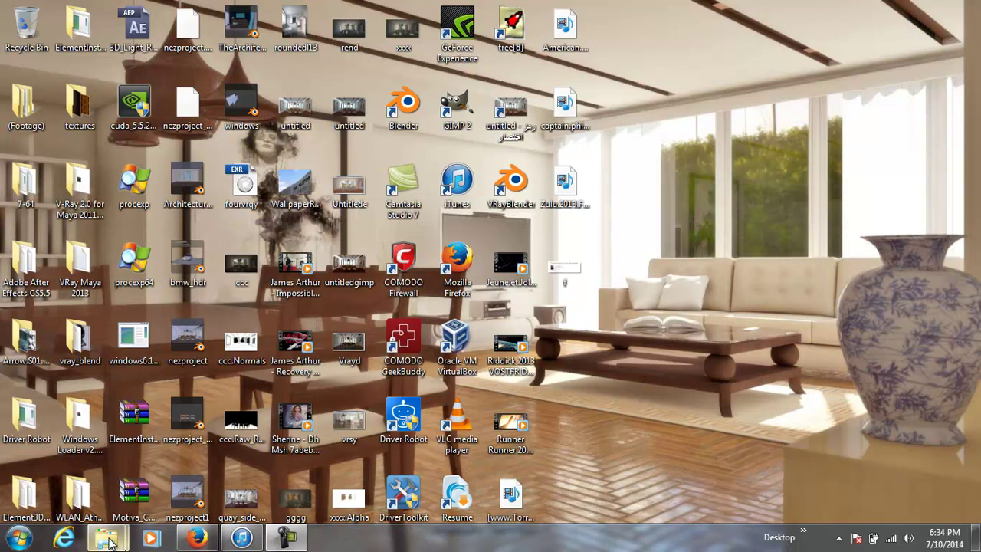
mouse_move(106, 539)
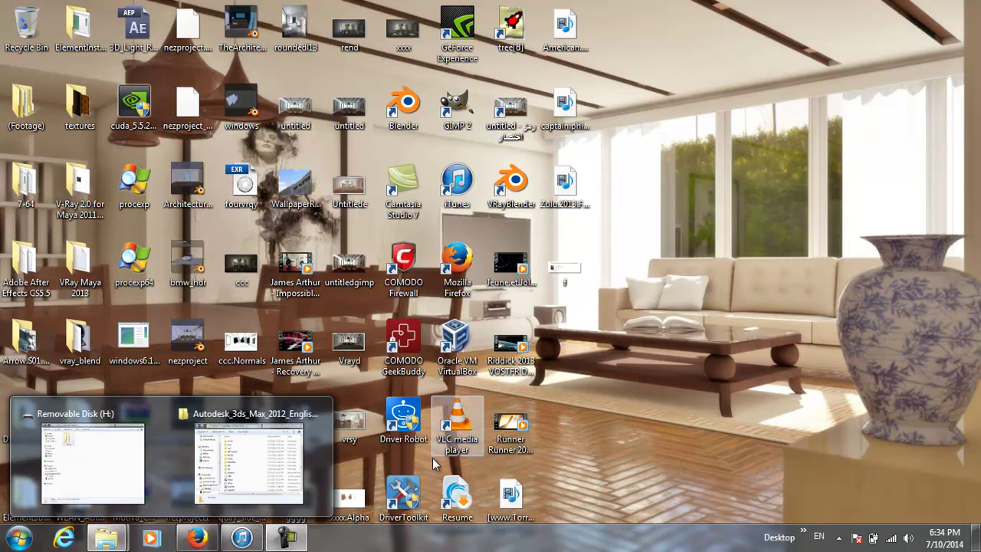
click(305, 465)
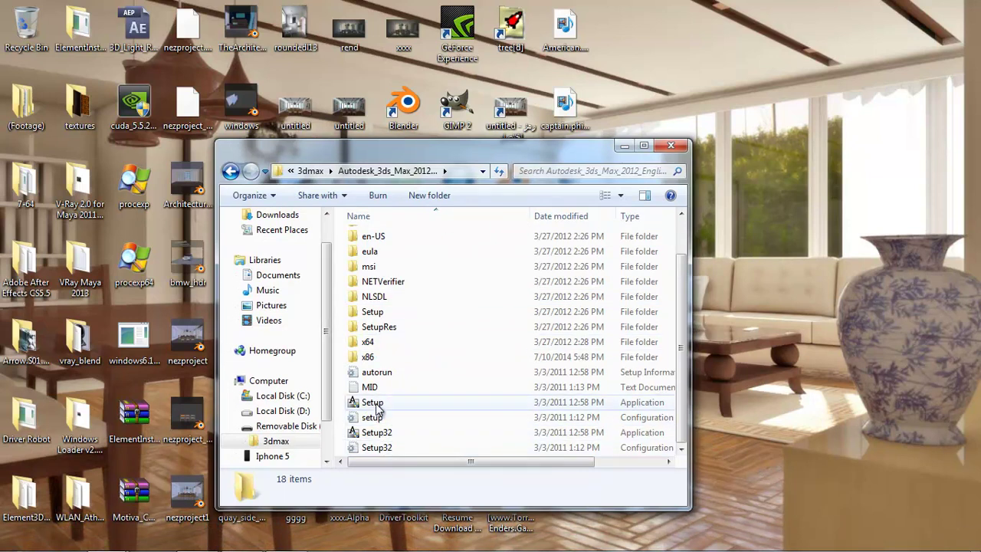
click(373, 404)
right_click(374, 404)
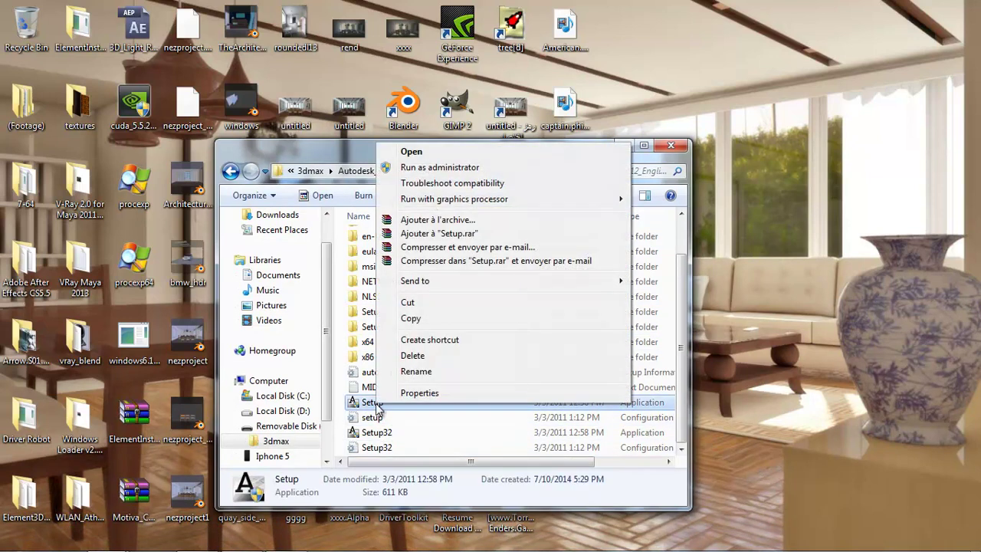
click(442, 168)
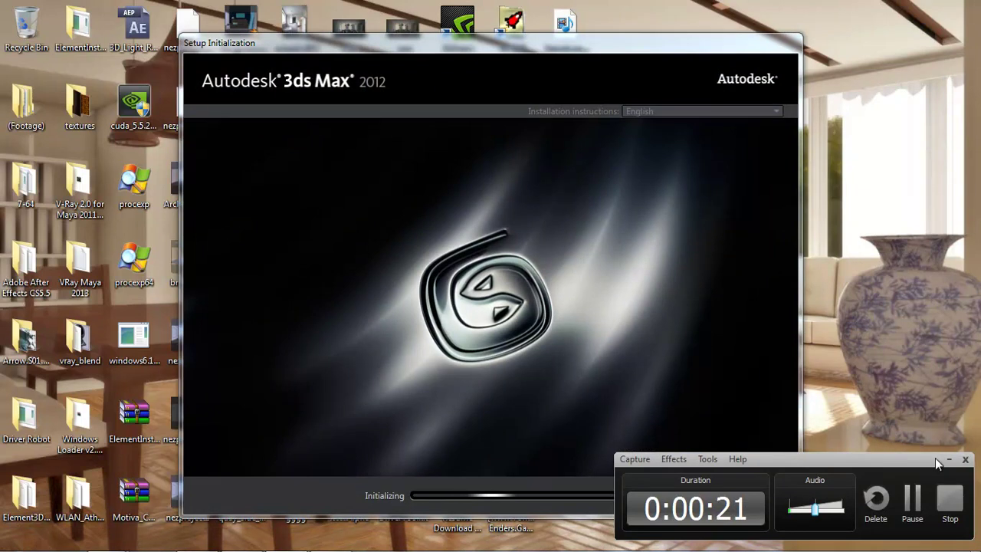
click(949, 459)
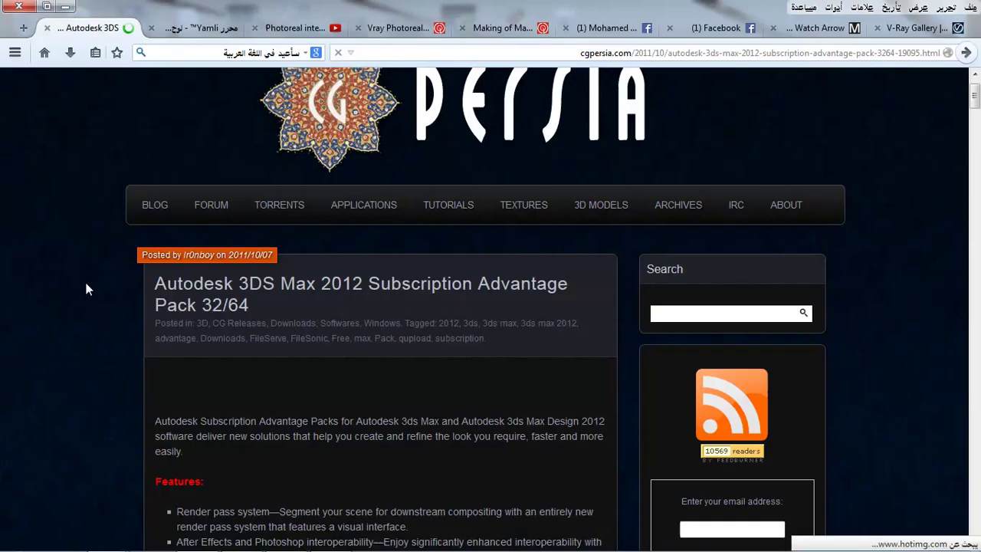
- Switch to Firefox, look through the 3DS Max 2012 Subscription Advantage Pack post on cgpersia.com, and go to its torrents site
scroll(89, 280, down, 5)
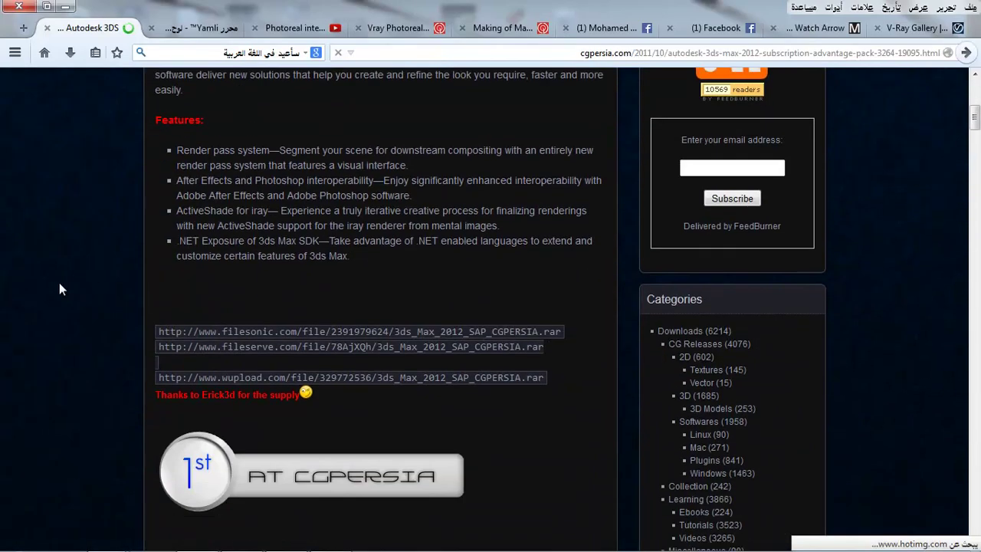
scroll(67, 286, down, 5)
scroll(69, 285, up, 3)
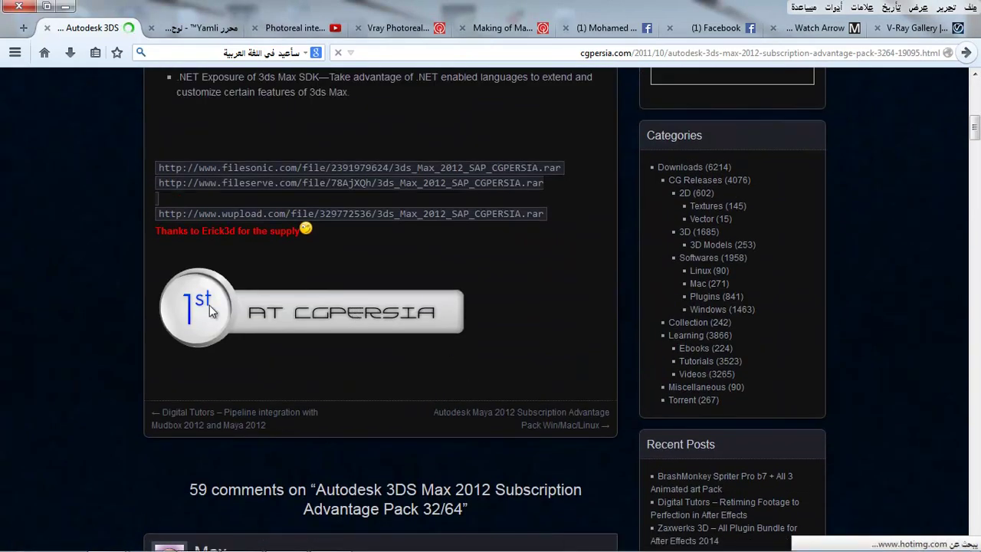
scroll(157, 320, up, 10)
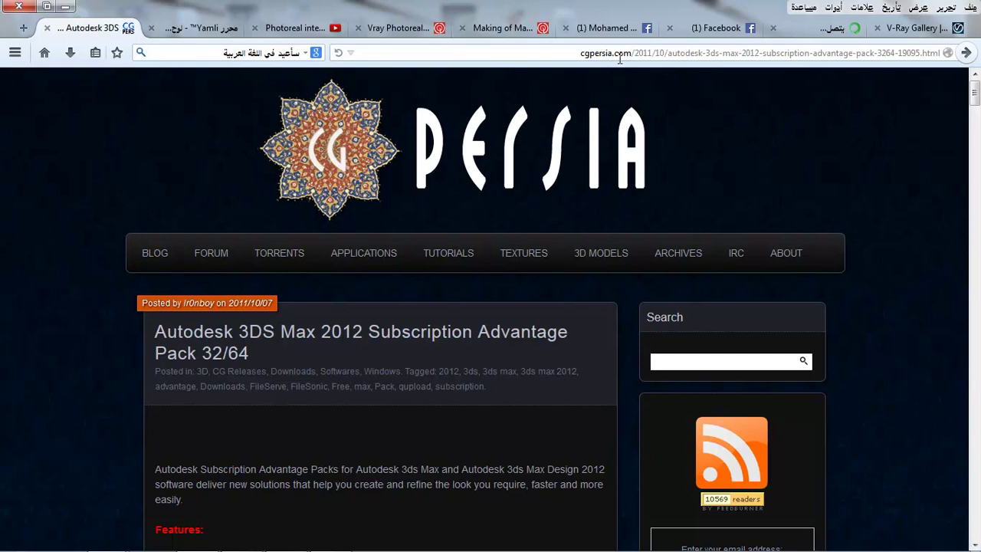
click(265, 256)
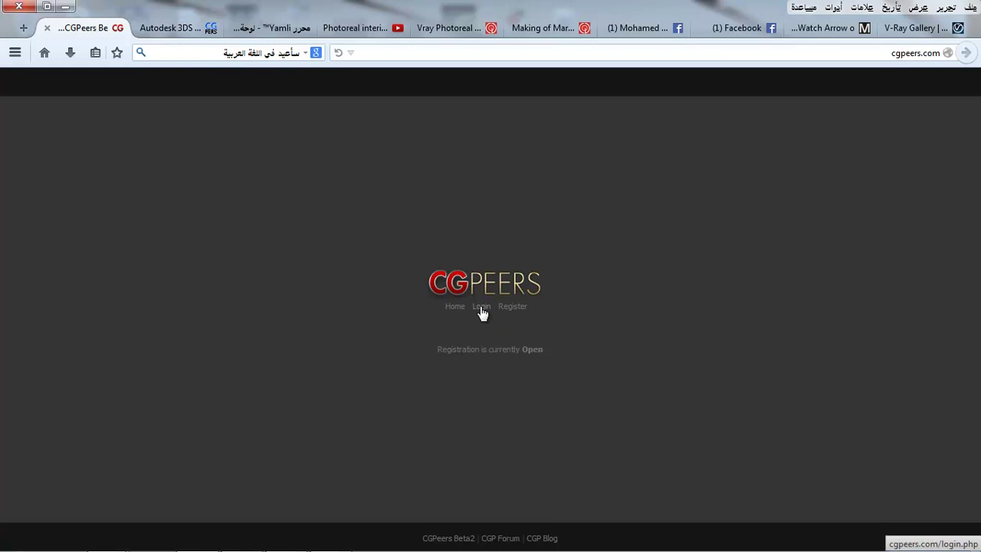
- Try to log in to CGPeers with the account username and password
click(481, 307)
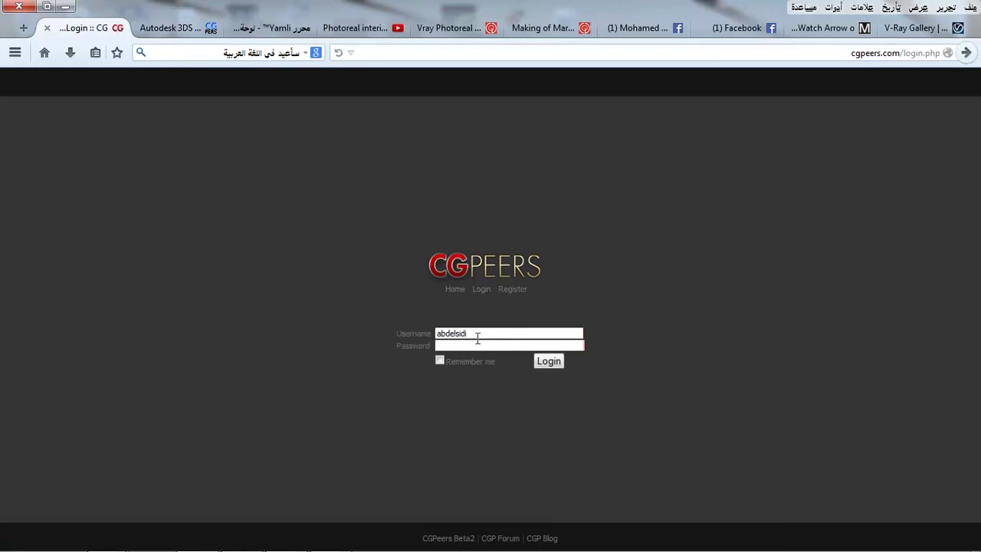
text(****)
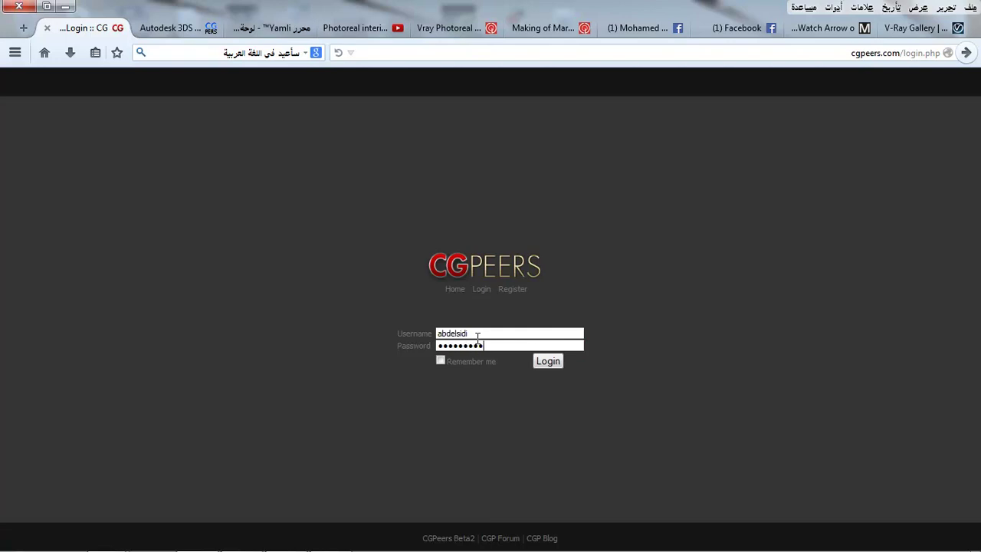
key(Return)
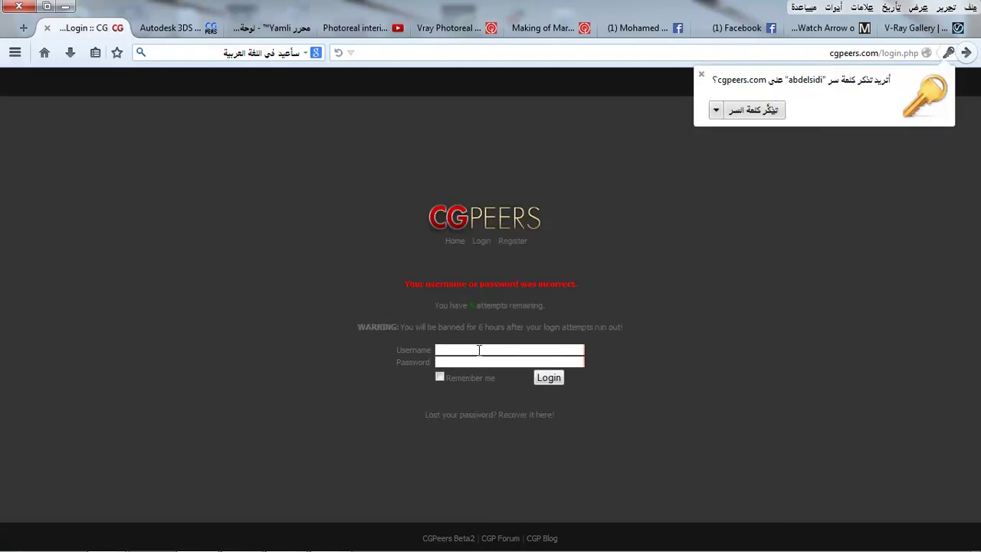
- Log in to CGPeers with the account username and password and let the browser remember the password
click(478, 349)
click(472, 363)
text(••••••)
key(Return)
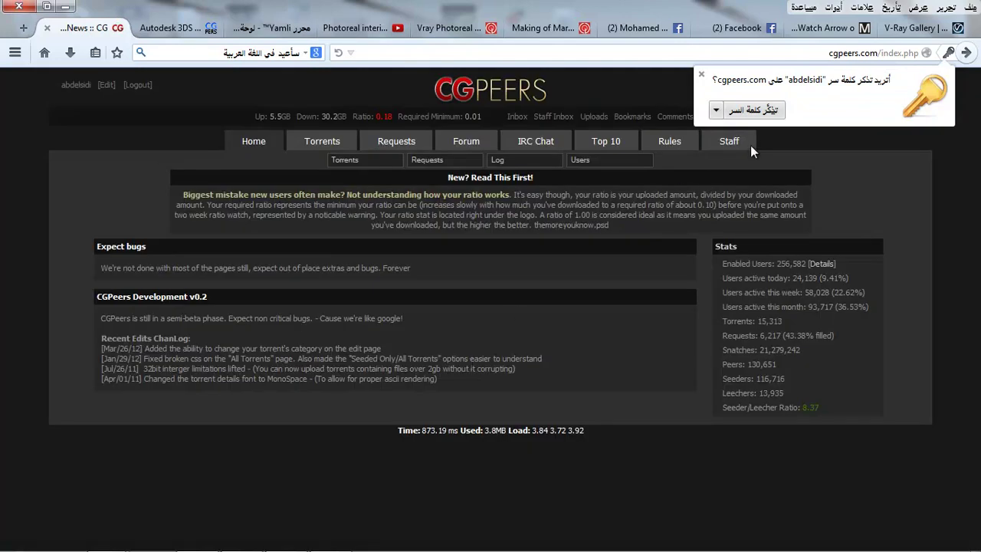
click(755, 109)
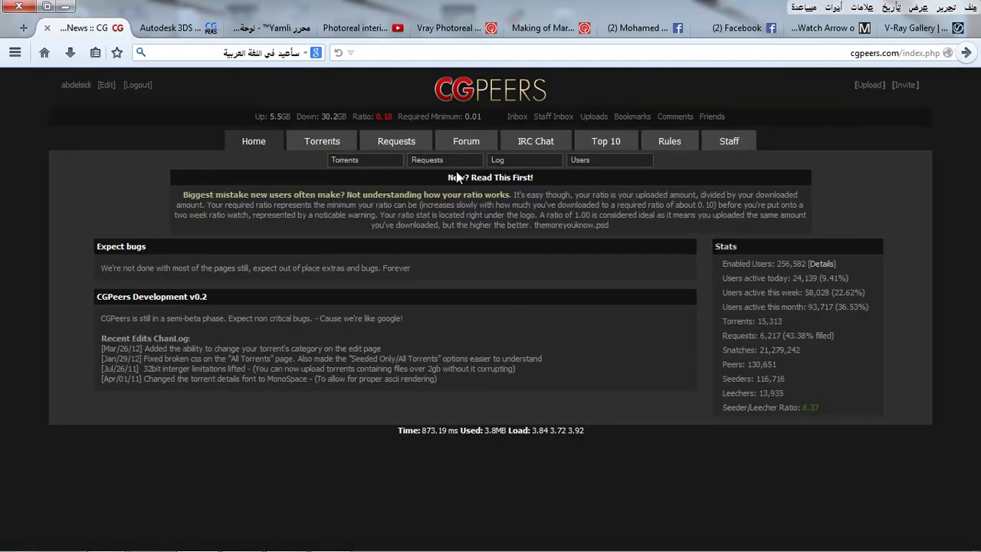
- Search the CGPeers torrents for "3d max"
click(324, 144)
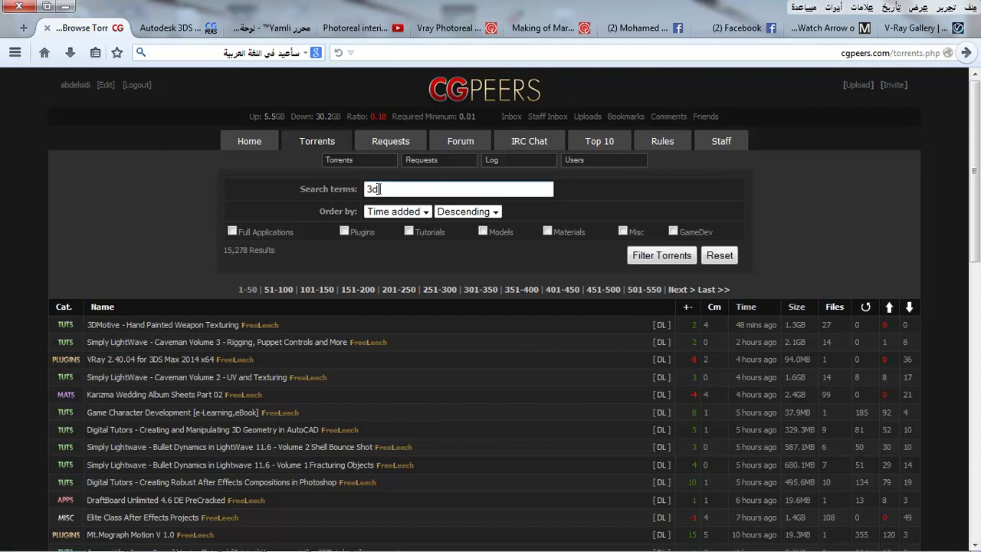
click(378, 189)
text(3d max)
click(378, 189)
key(Return)
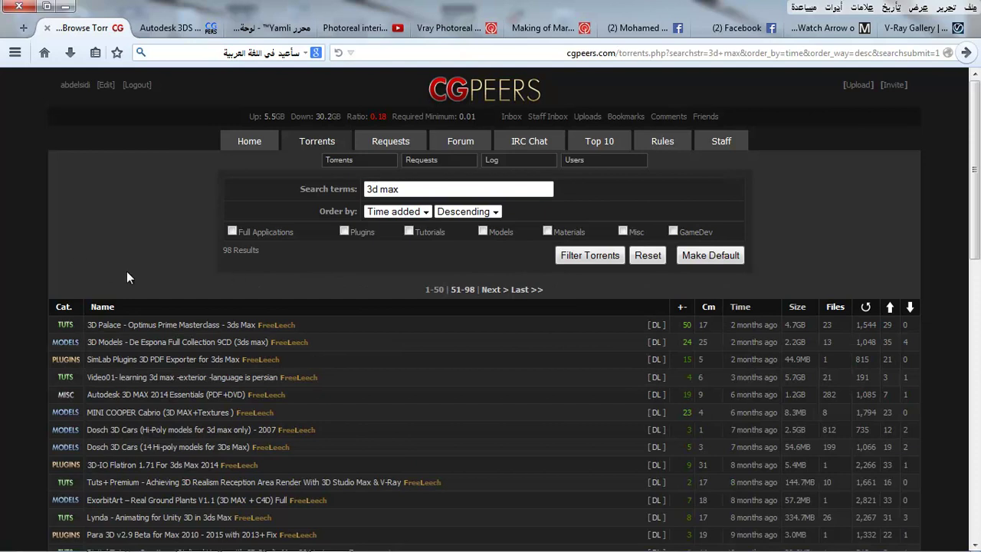
- Look through the listed torrents, narrow the search to "3d max 2012", and check the available sort orders
scroll(127, 272, down, 1)
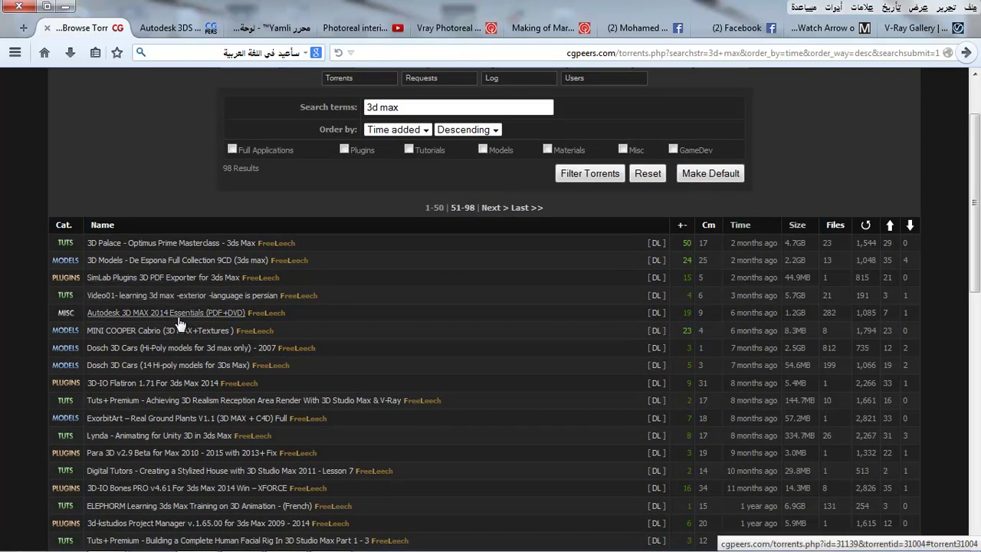
scroll(186, 318, down, 1)
scroll(186, 318, down, 6)
scroll(185, 312, down, 1)
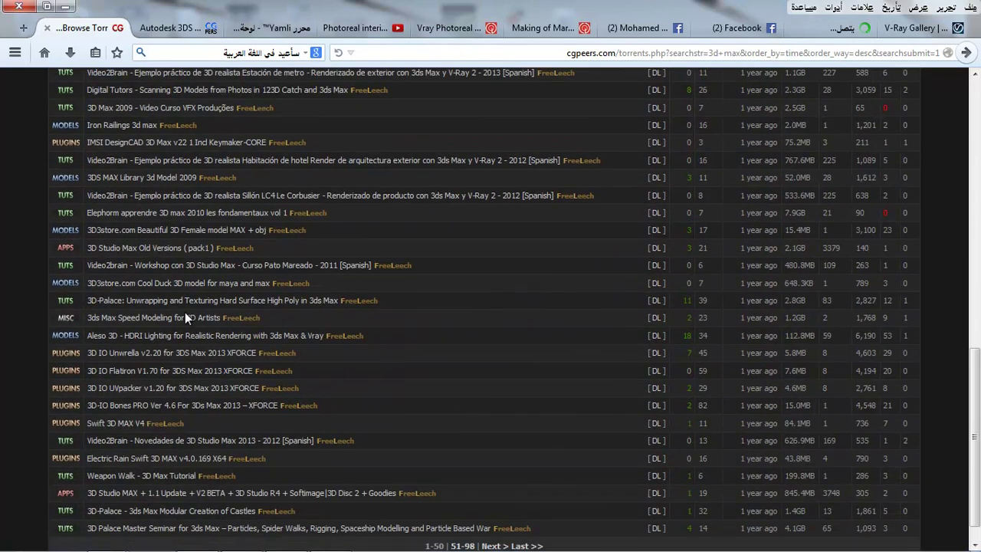
scroll(185, 315, down, 1)
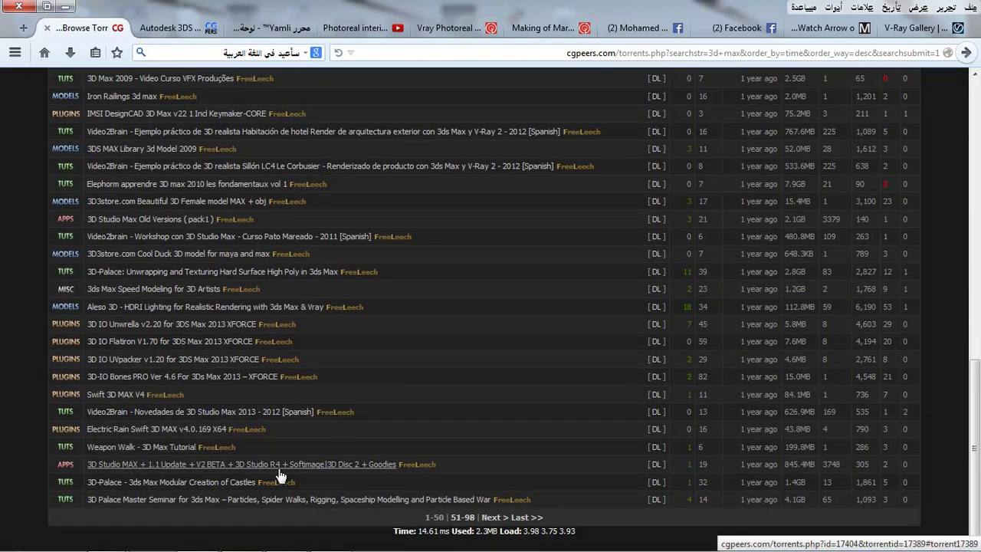
scroll(282, 430, up, 10)
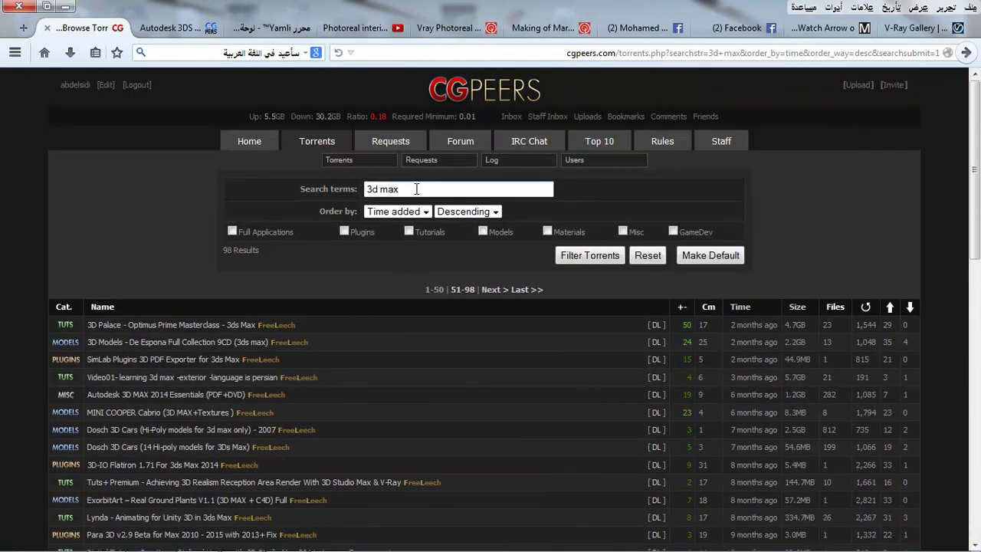
click(418, 189)
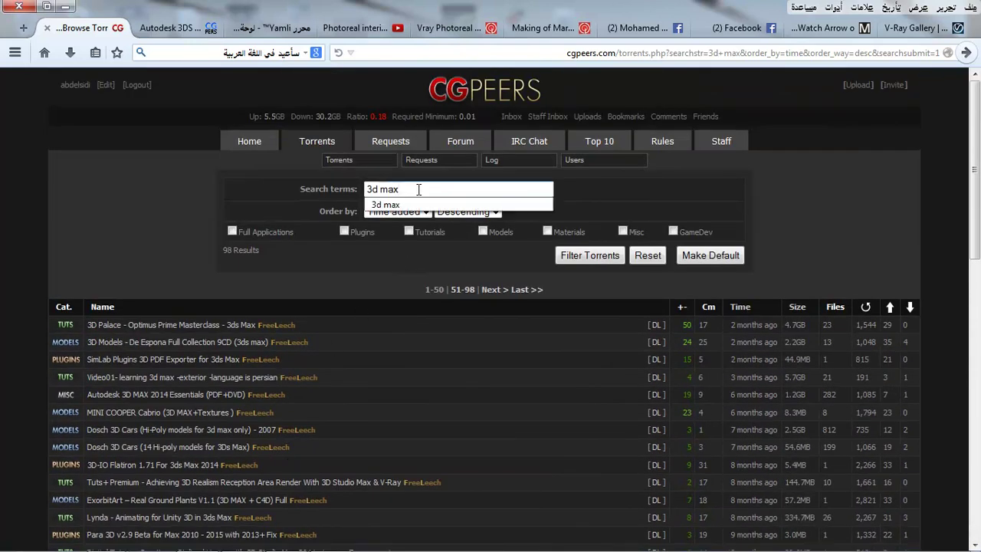
text(2012)
key(Return)
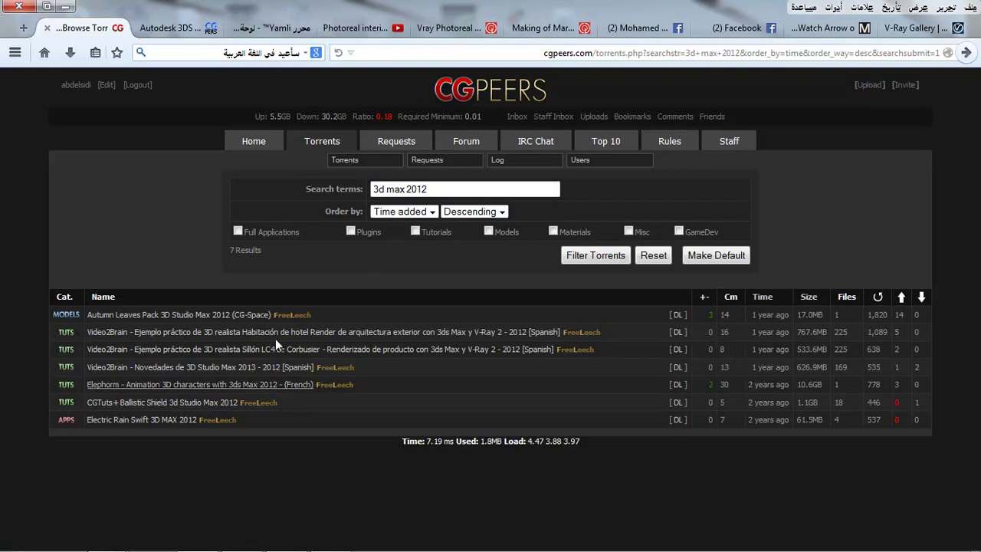
click(432, 211)
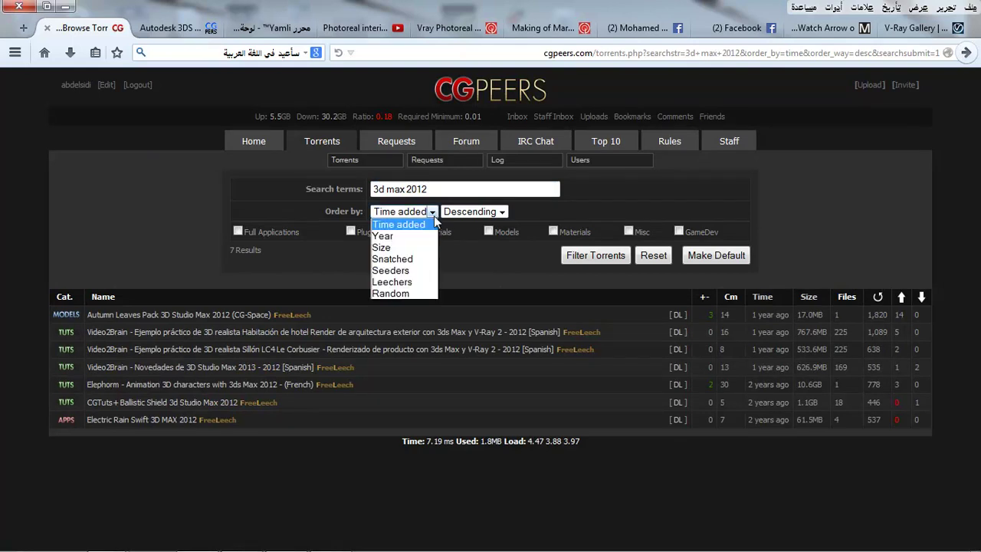
click(476, 304)
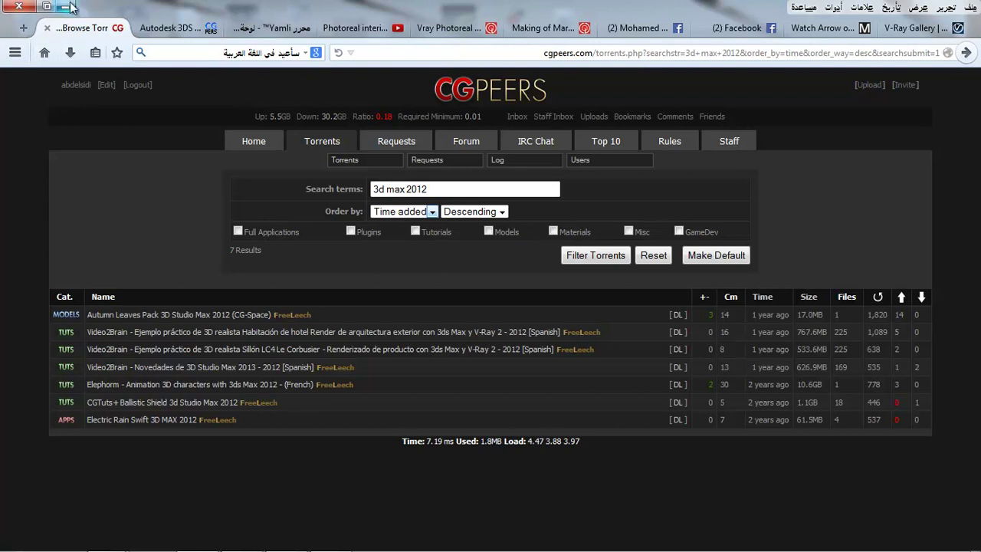
- Return to the 3ds Max 2012 installer, accept the license agreement and continue to the product information
click(19, 6)
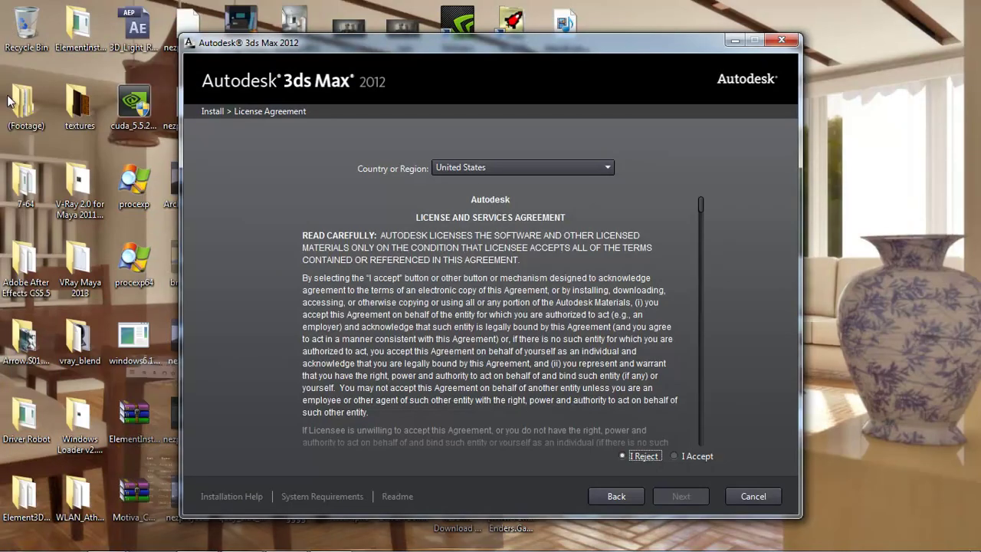
click(678, 457)
click(680, 496)
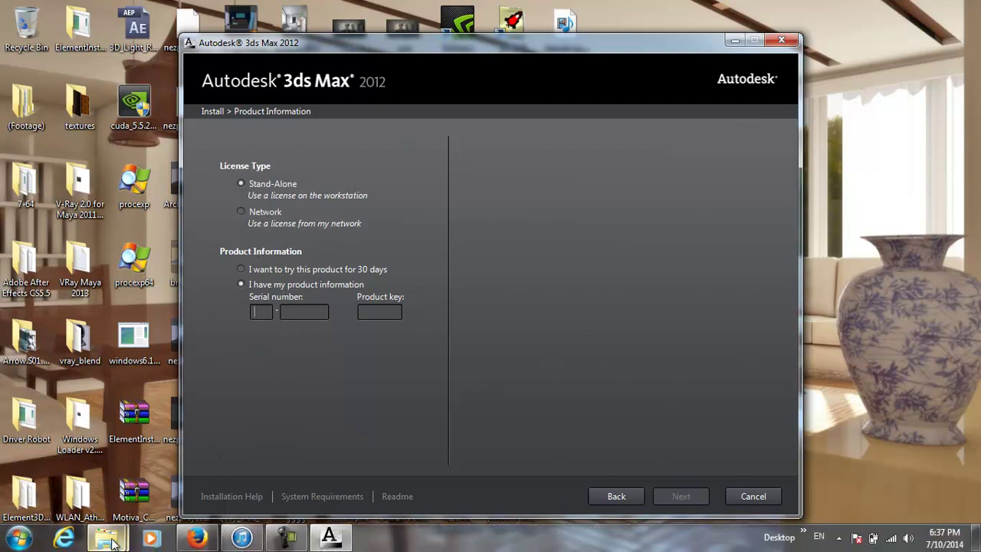
- Open the 3dmax folder on Removable Disk (H:) and check the contents of the serial_xp text file
mouse_move(106, 538)
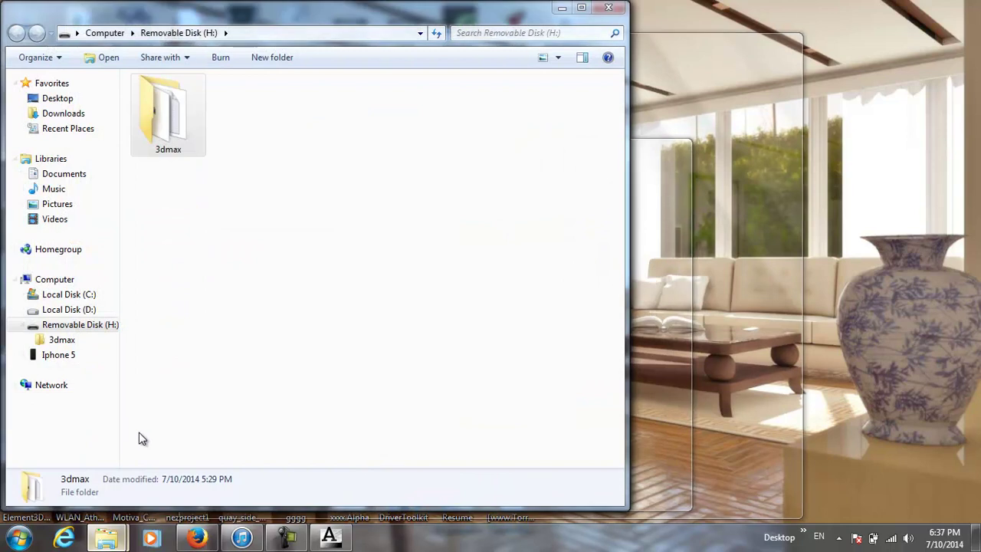
click(138, 441)
double_click(174, 116)
double_click(172, 145)
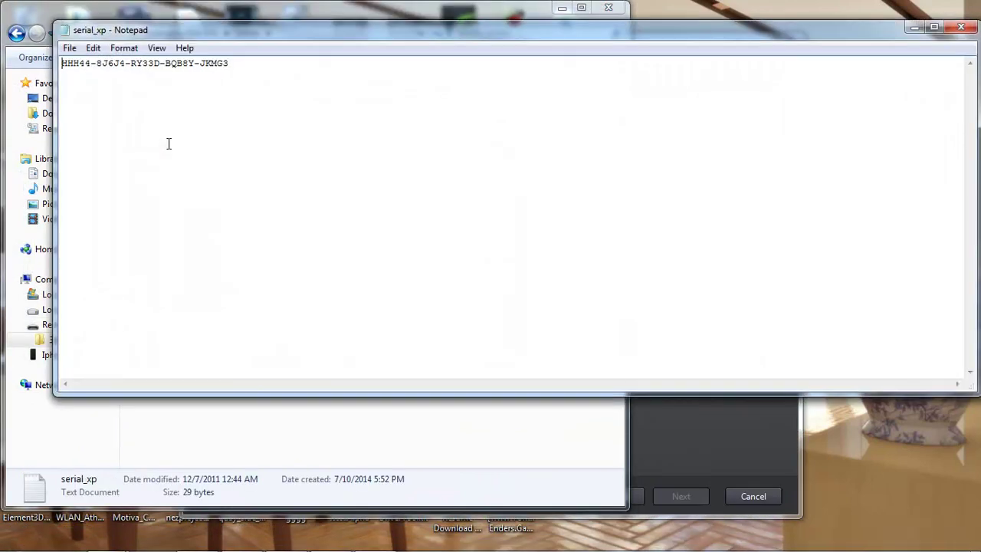
click(961, 27)
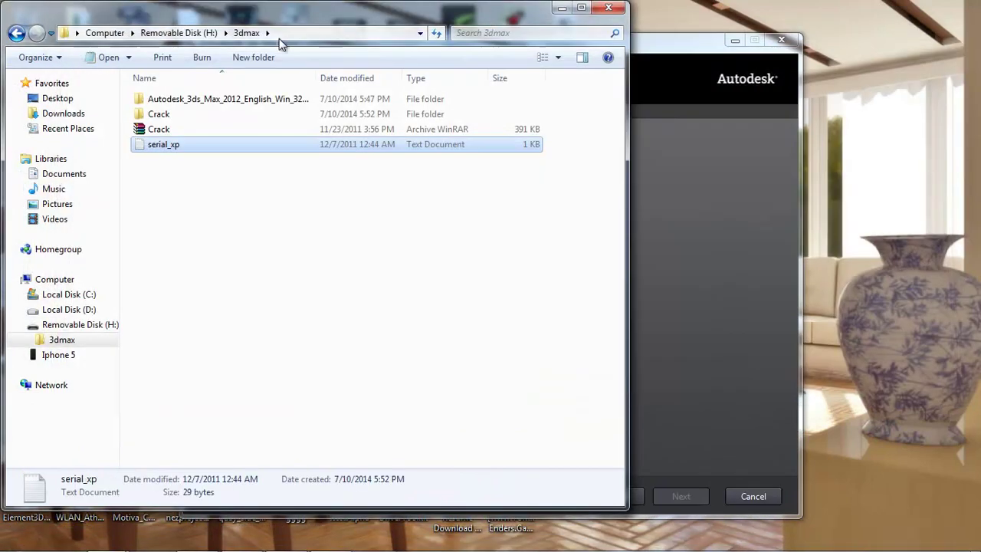
- Check the installer folder, return to 3dmax, and open the install text file inside the nested Crack folder
double_click(215, 103)
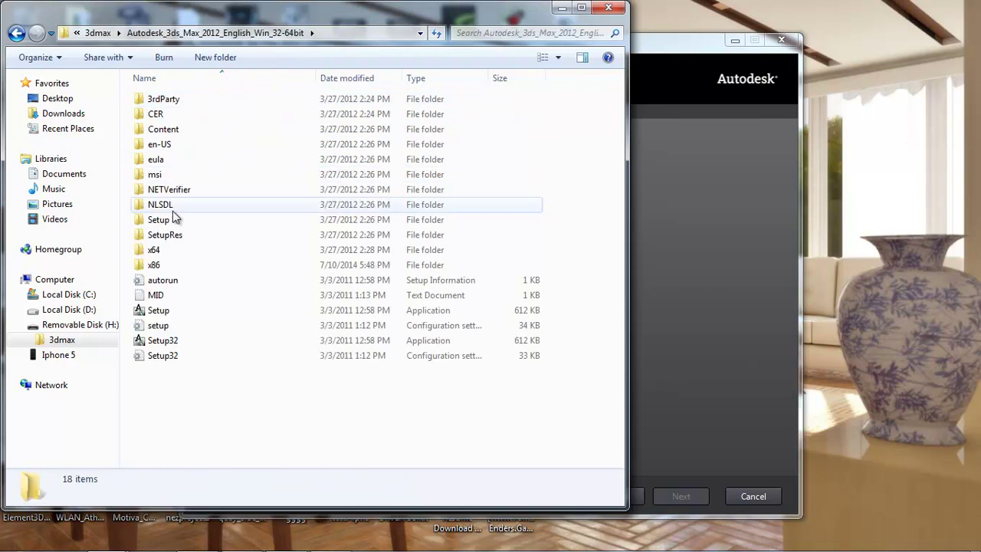
click(17, 33)
double_click(160, 115)
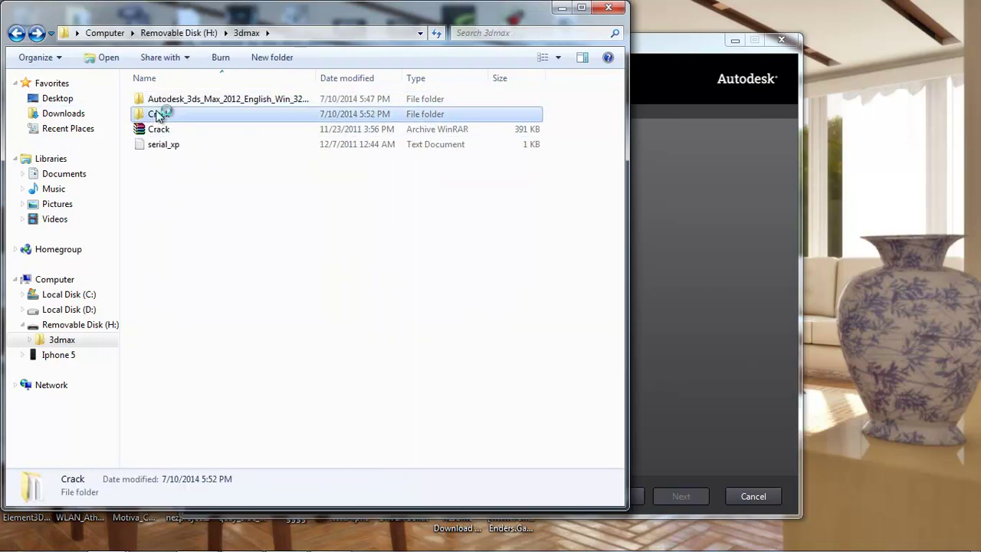
double_click(160, 101)
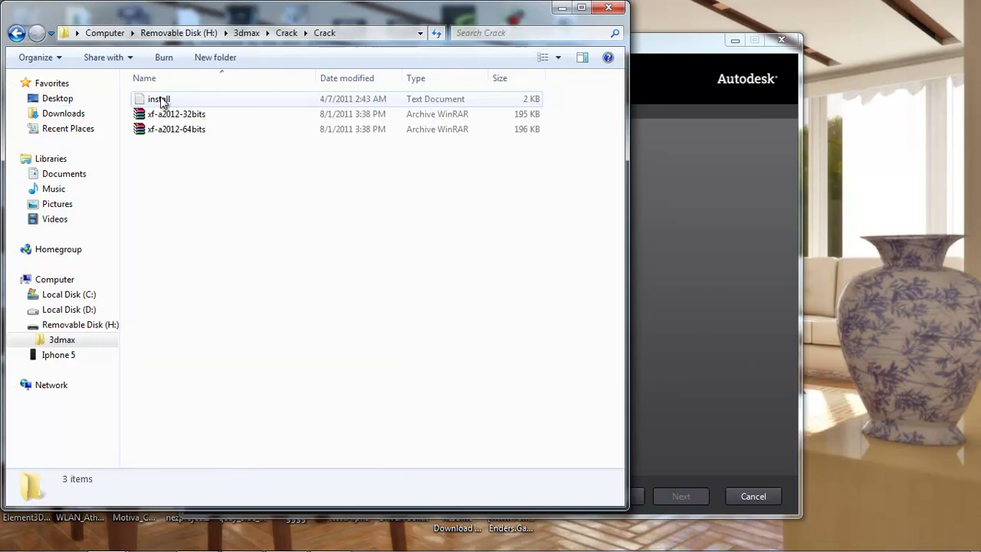
double_click(161, 100)
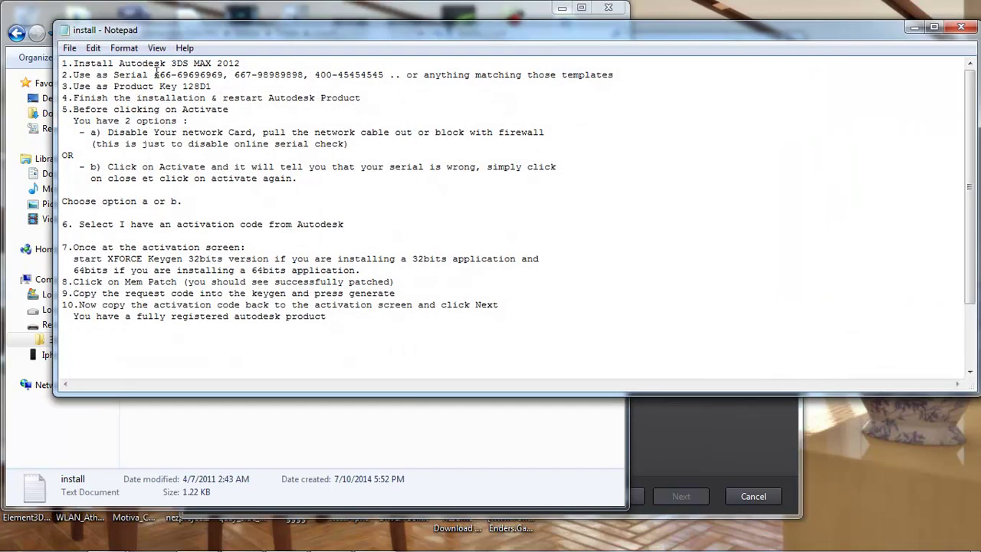
- Copy the serial number from the install text file and fill in both serial number fields of the 3ds Max 2012 installer
drag(177, 74, 228, 79)
right_click(221, 80)
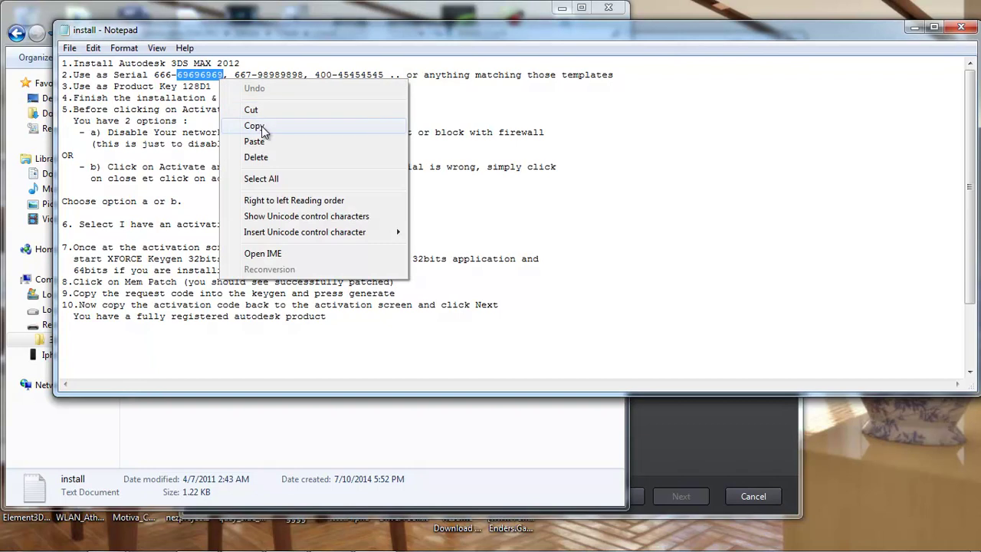
click(257, 126)
click(737, 407)
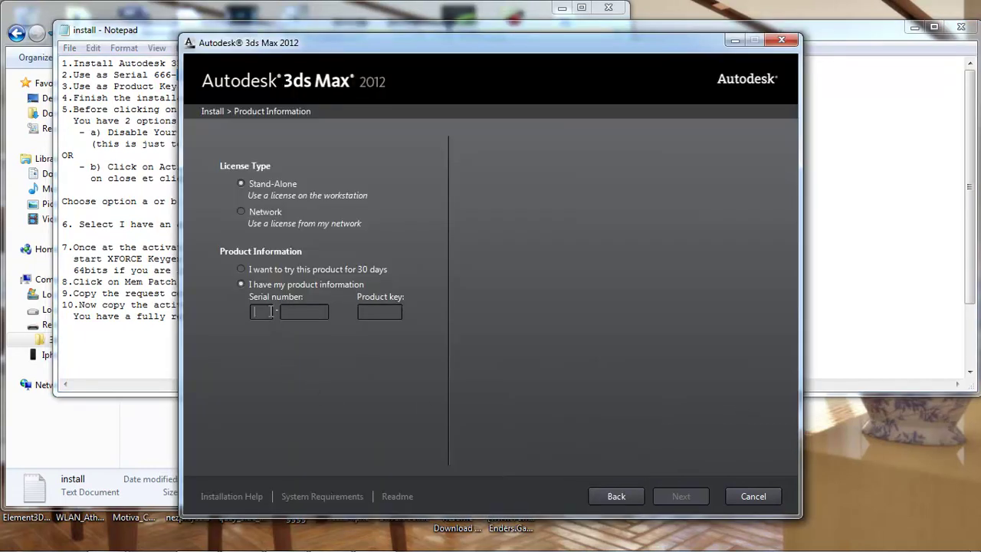
click(270, 311)
right_click(263, 310)
click(293, 304)
right_click(296, 306)
click(331, 370)
click(259, 311)
- Copy the product key from the install text file and paste it into the installer's Product key field
click(141, 222)
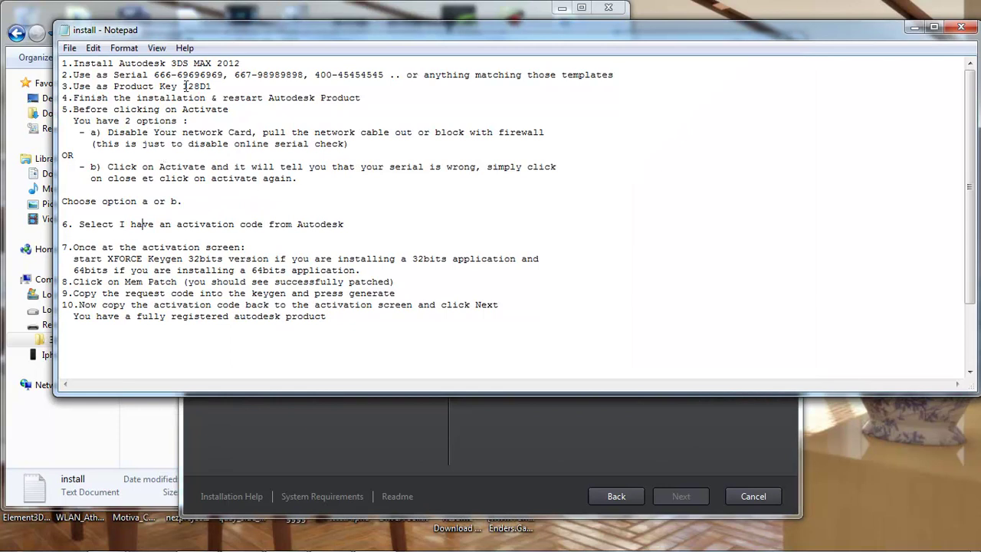
drag(182, 86, 214, 89)
right_click(204, 91)
click(218, 133)
click(913, 29)
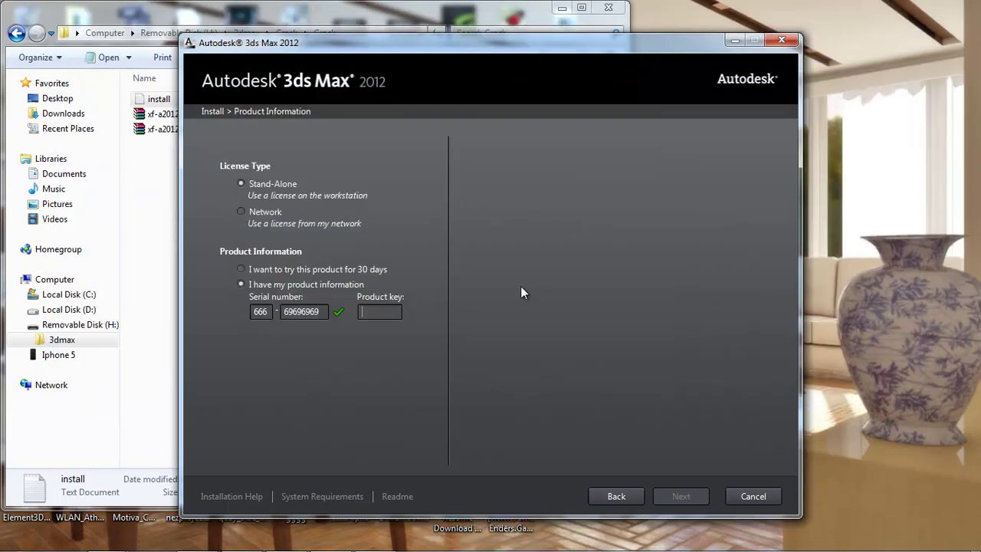
right_click(372, 313)
click(424, 376)
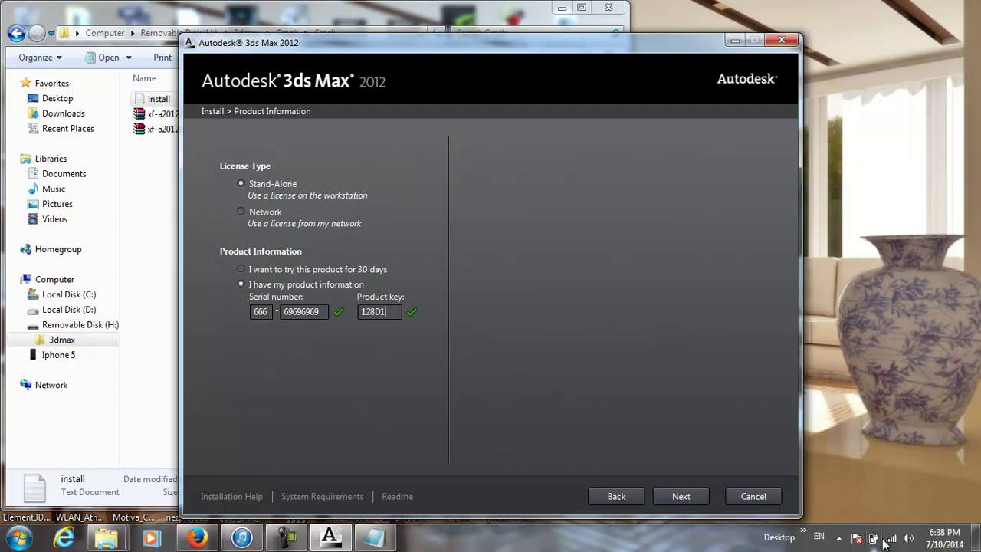
- Disconnect the computer from the currently connected wireless network
right_click(891, 539)
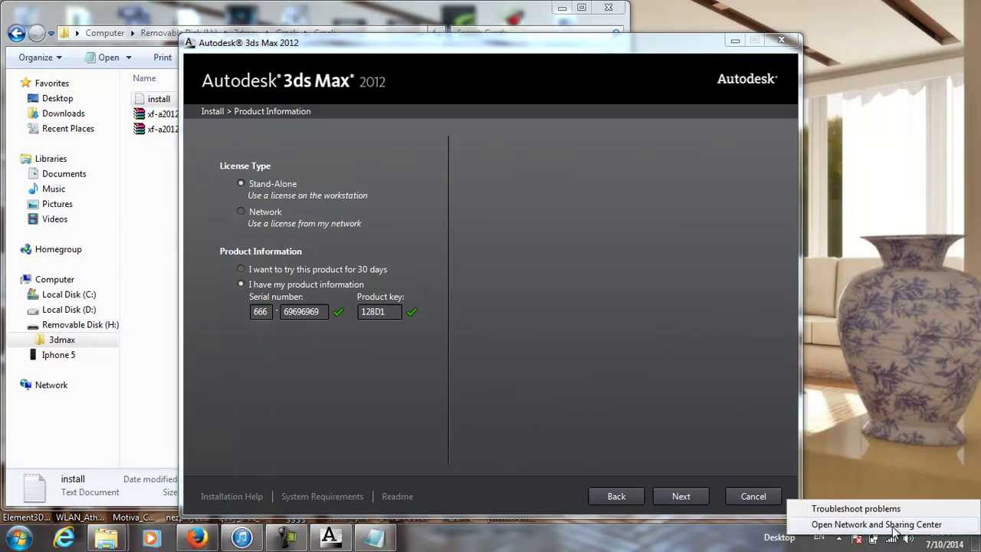
click(892, 539)
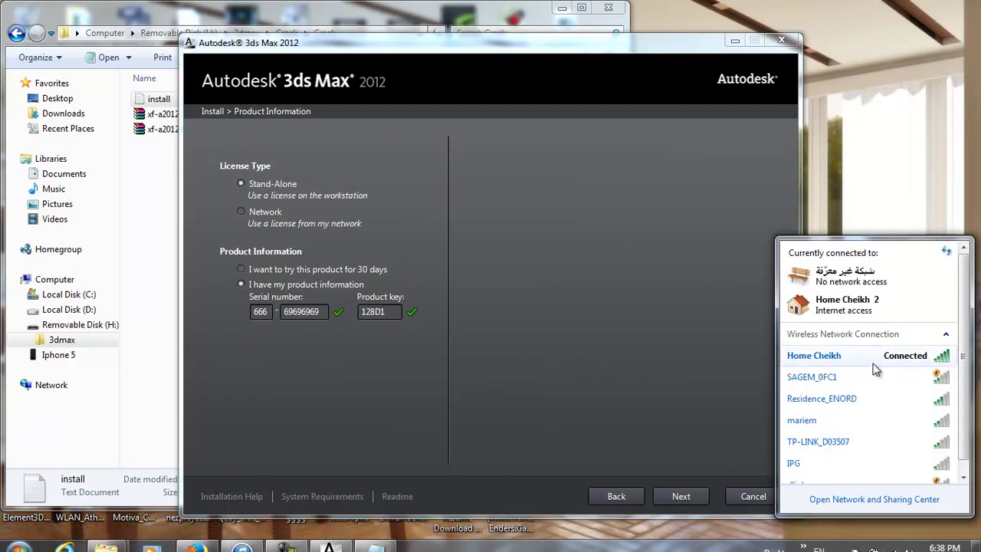
click(873, 363)
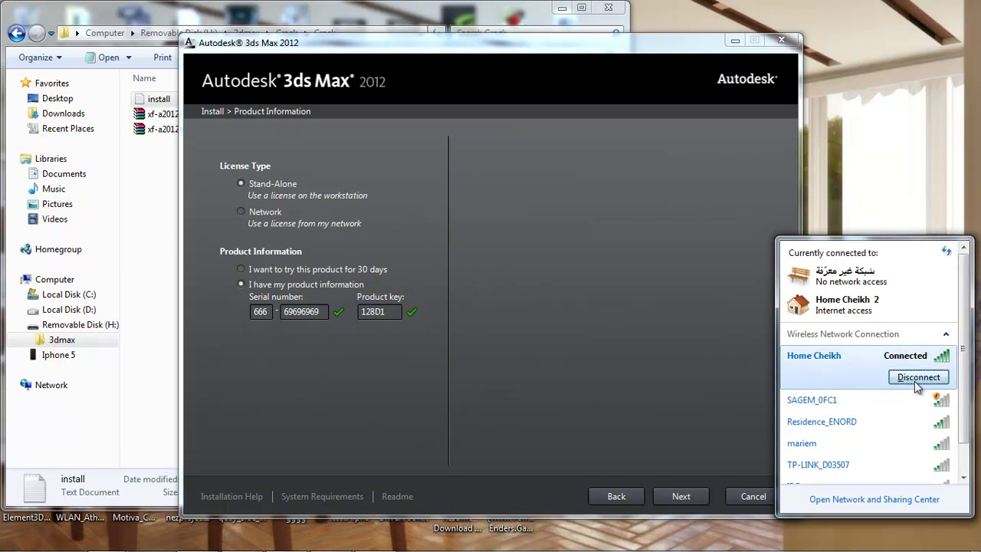
click(917, 381)
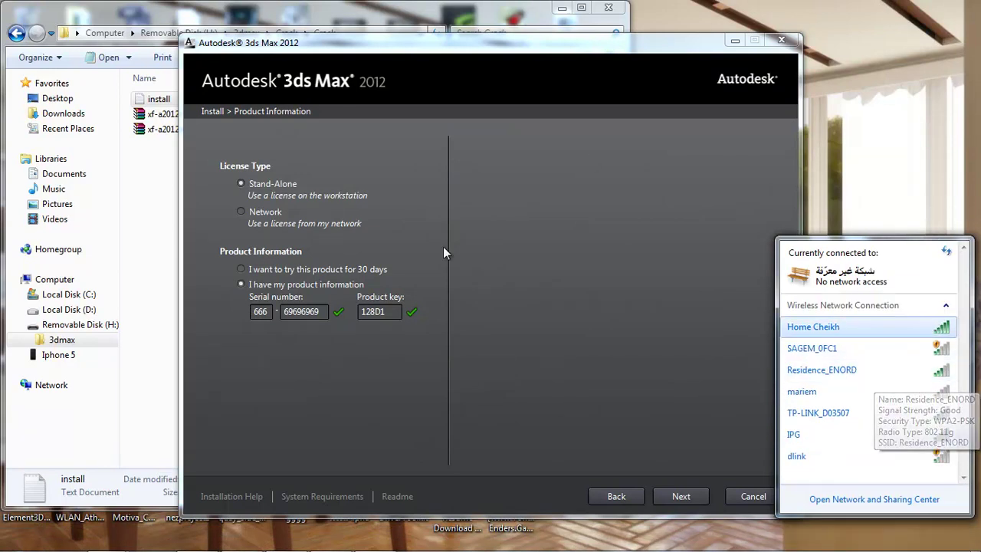
- Continue to the installation configuration and start installing Autodesk 3ds Max 2012 with the path C:\Program Files\Autodesk\
click(675, 481)
click(694, 500)
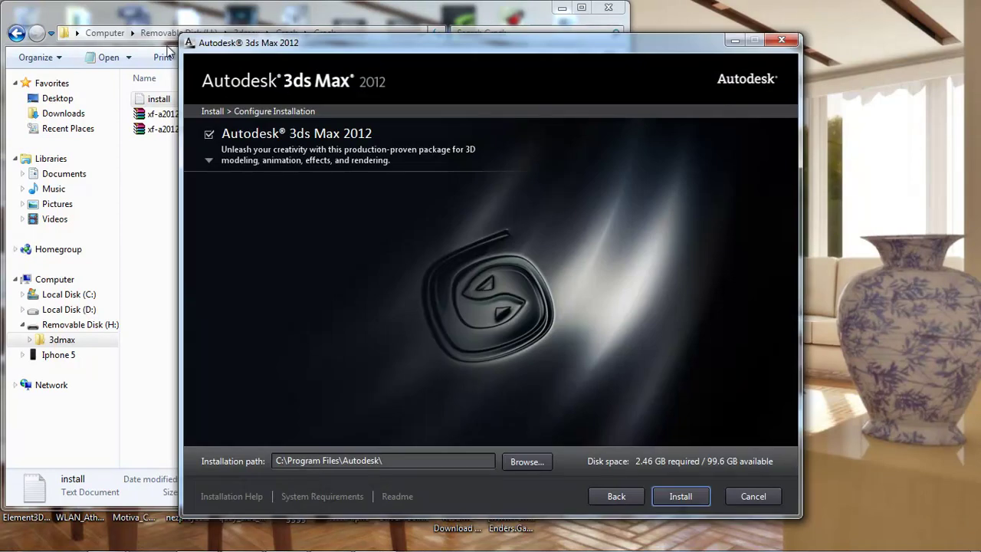
click(679, 496)
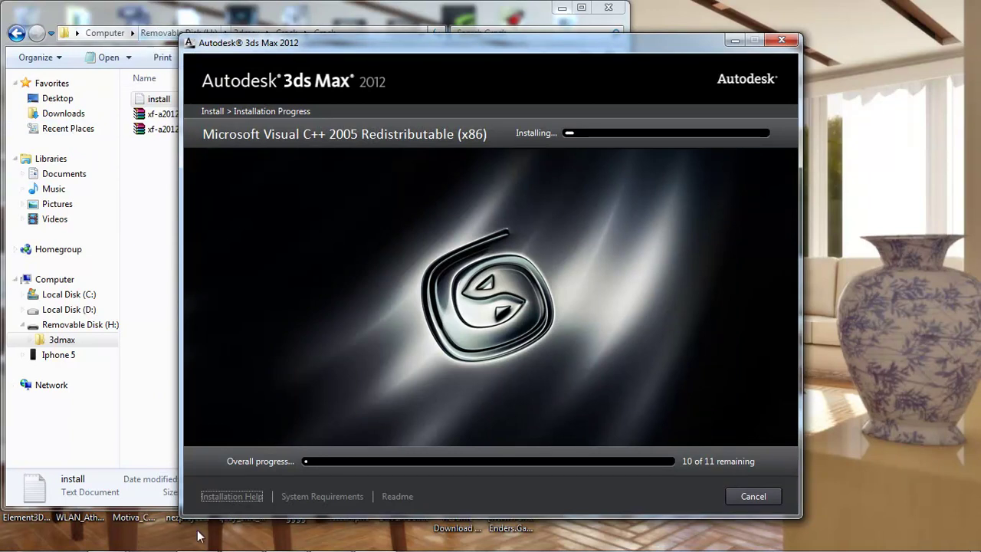
- Quit the background program represented by the red C icon among the hidden notification icons
mouse_move(43, 544)
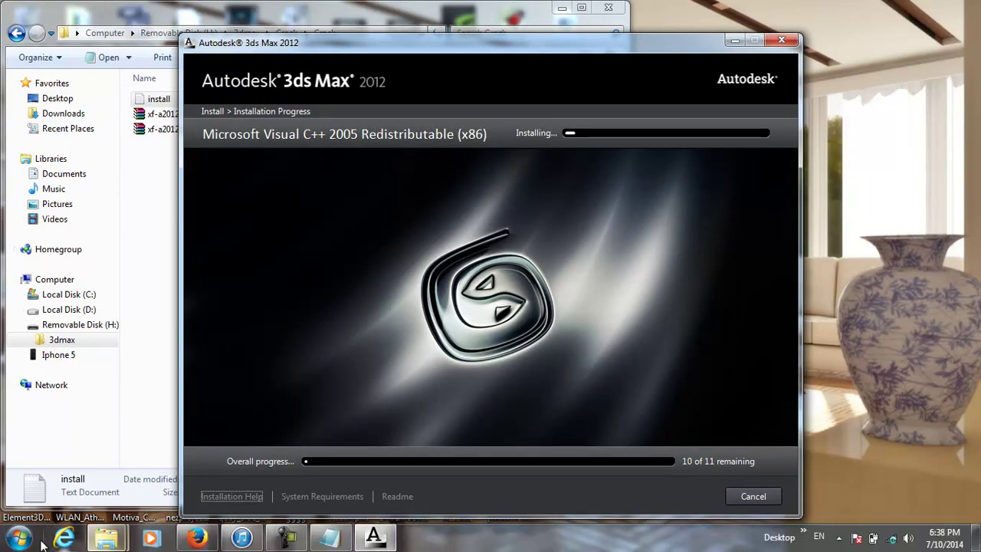
click(839, 538)
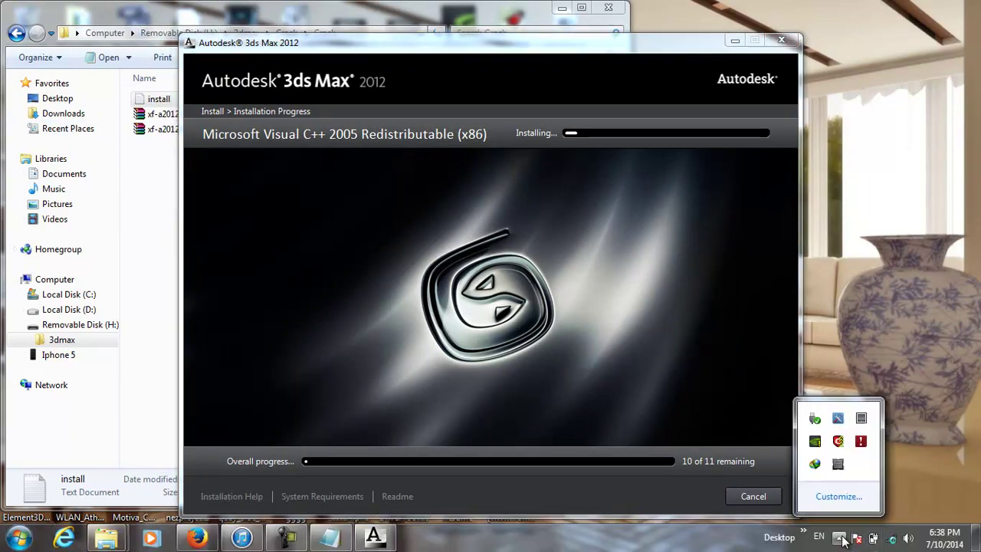
right_click(840, 443)
click(863, 431)
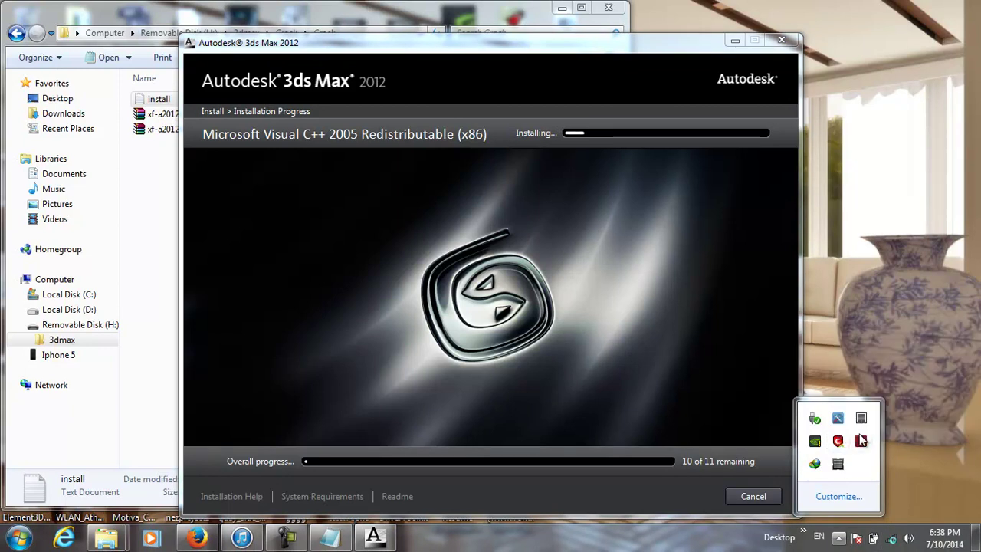
click(462, 314)
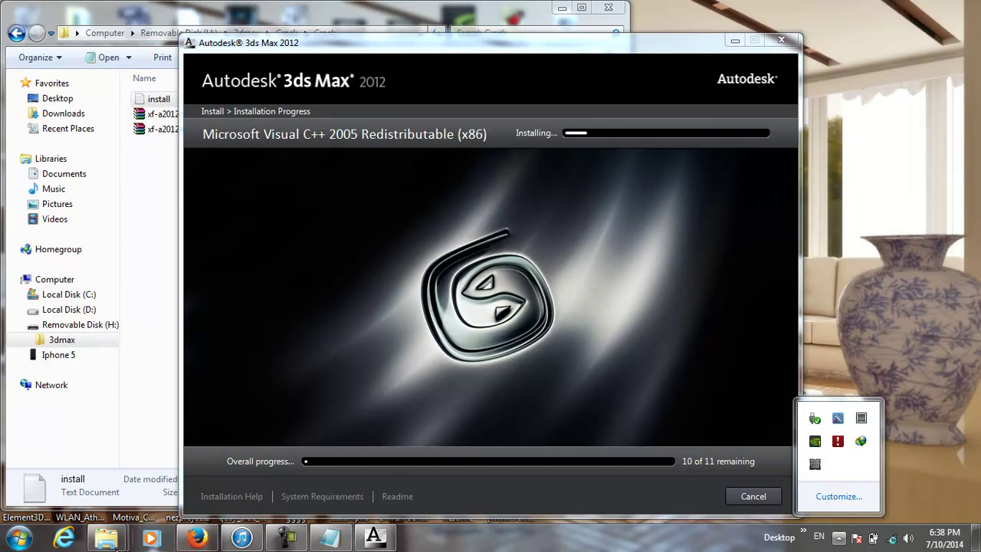
- Search the computer's programs and files for "avg" and close the search
click(19, 536)
click(136, 498)
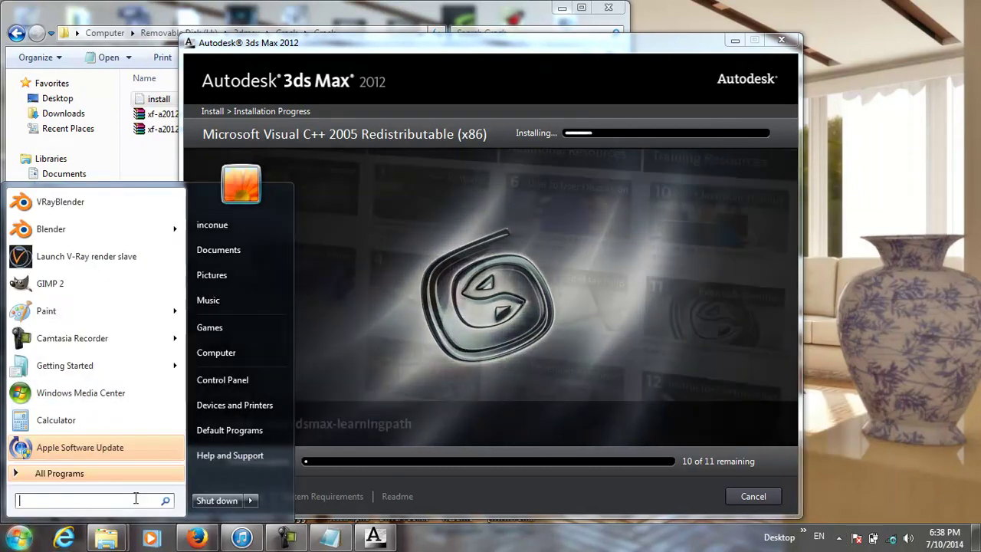
text(vg)
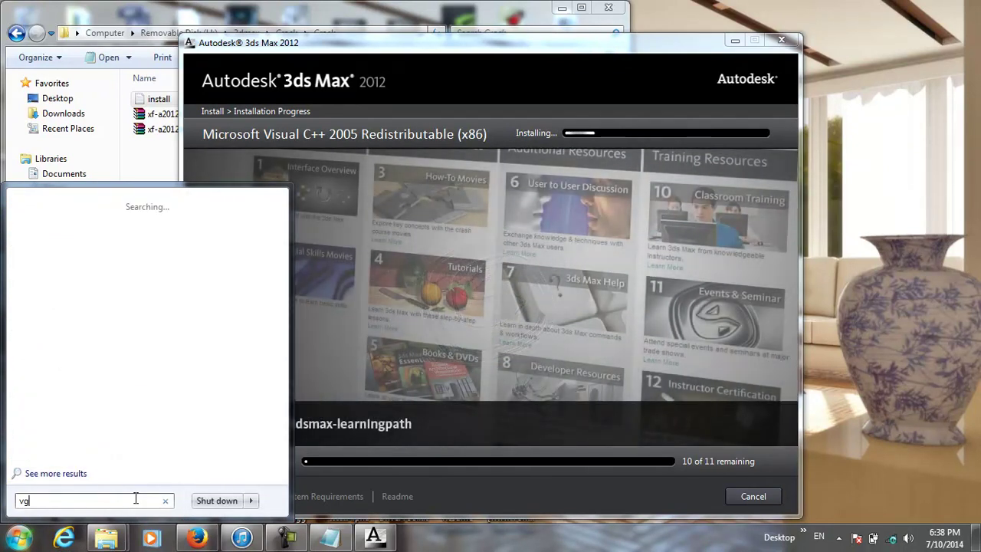
key(BackSpace)
key(BackSpace)
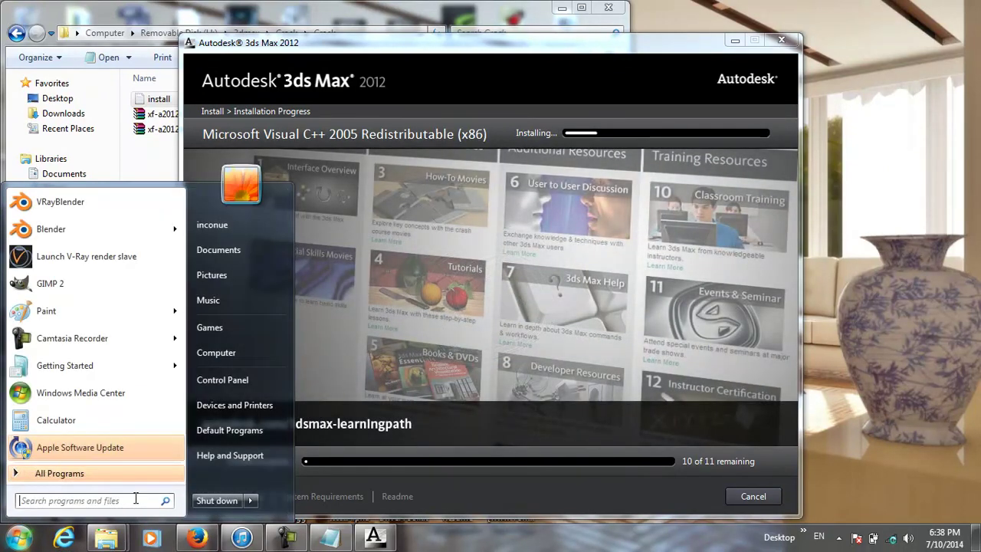
text(avg)
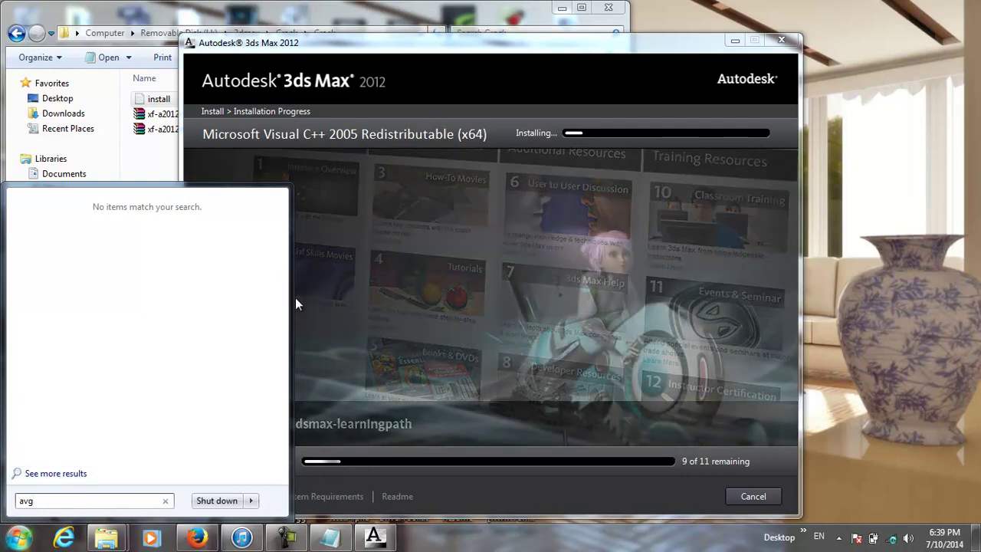
click(882, 158)
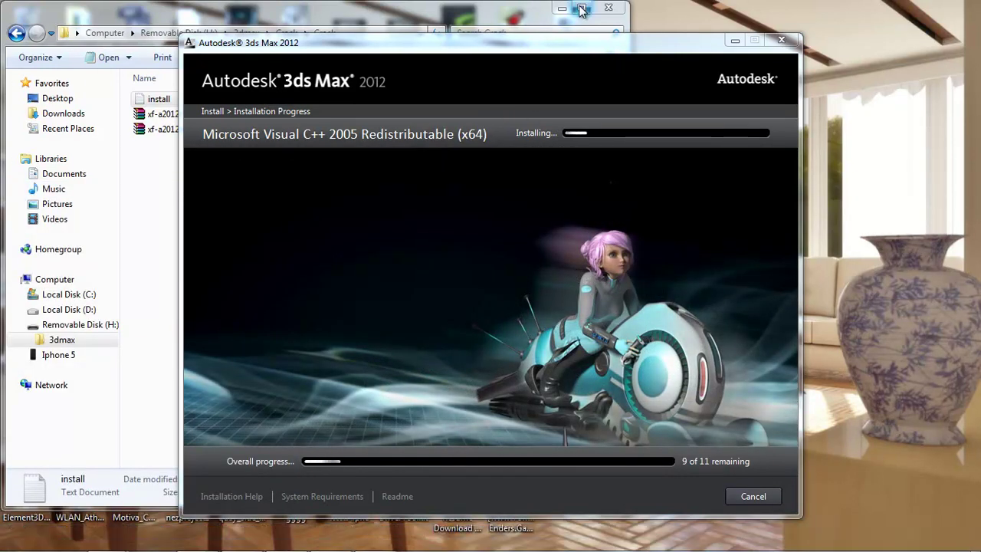
- Check the nested Crack folder, the installation progress and the Autodesk_3ds_Max_2012 installer folder
click(548, 9)
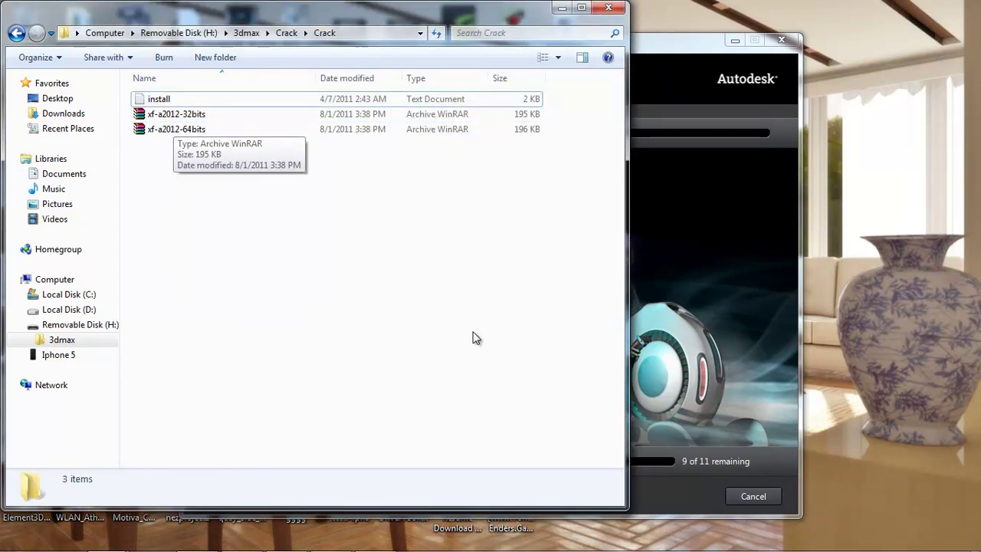
click(687, 261)
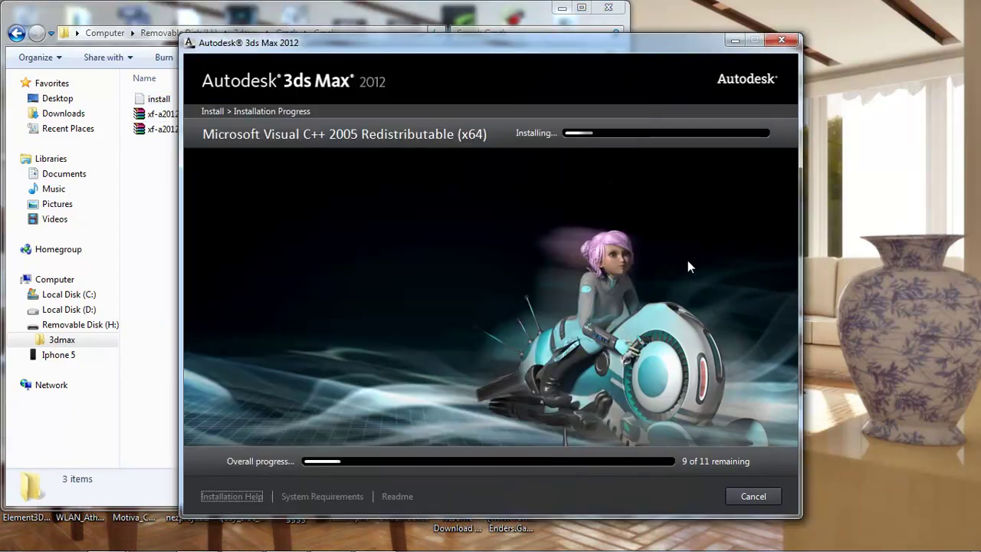
click(170, 265)
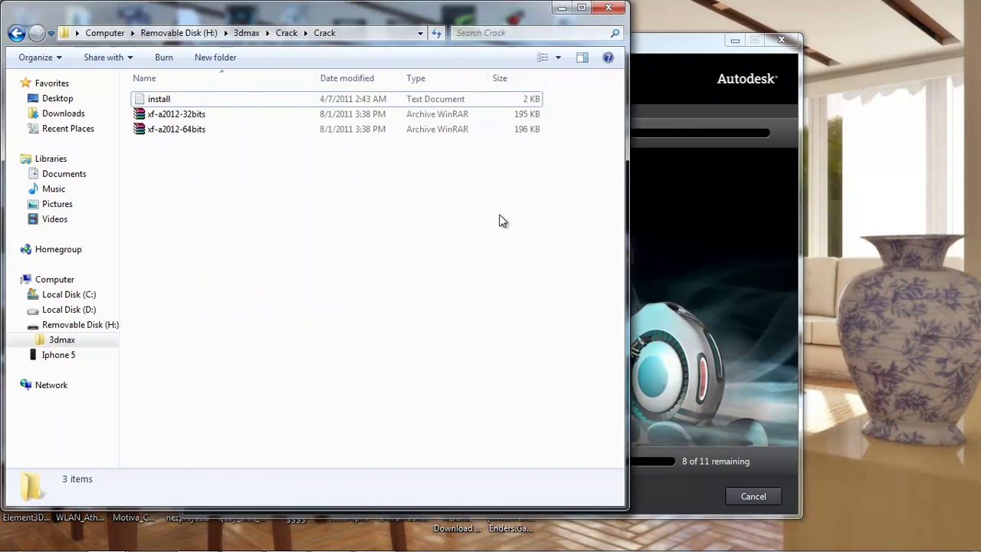
mouse_move(106, 539)
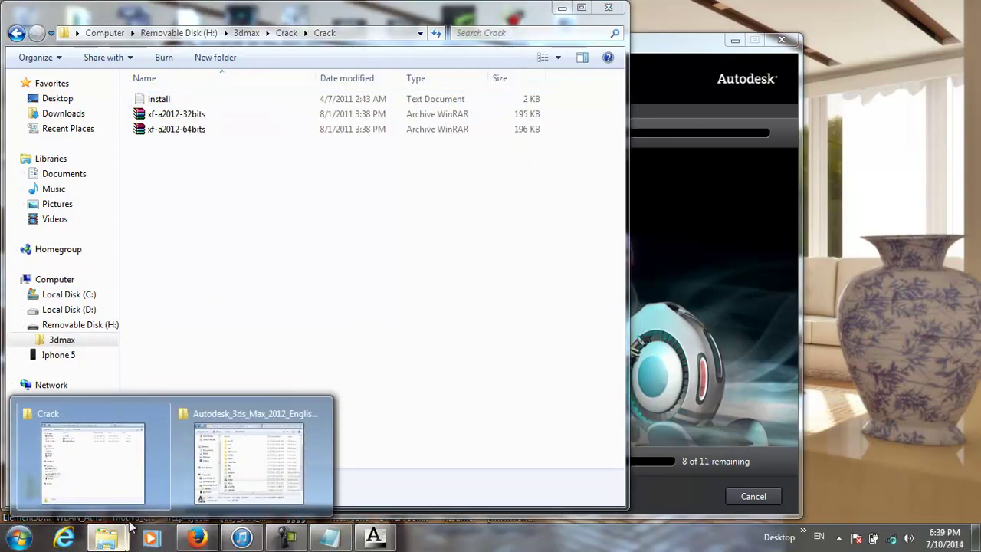
click(217, 466)
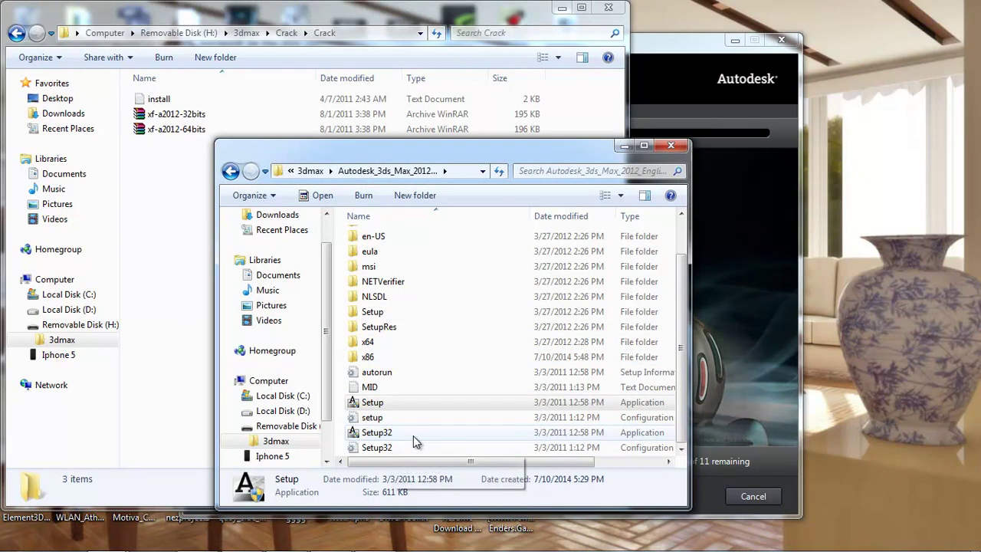
click(624, 146)
- Try to extract the xf-a2012-64bits archive into a folder of the same name
right_click(182, 134)
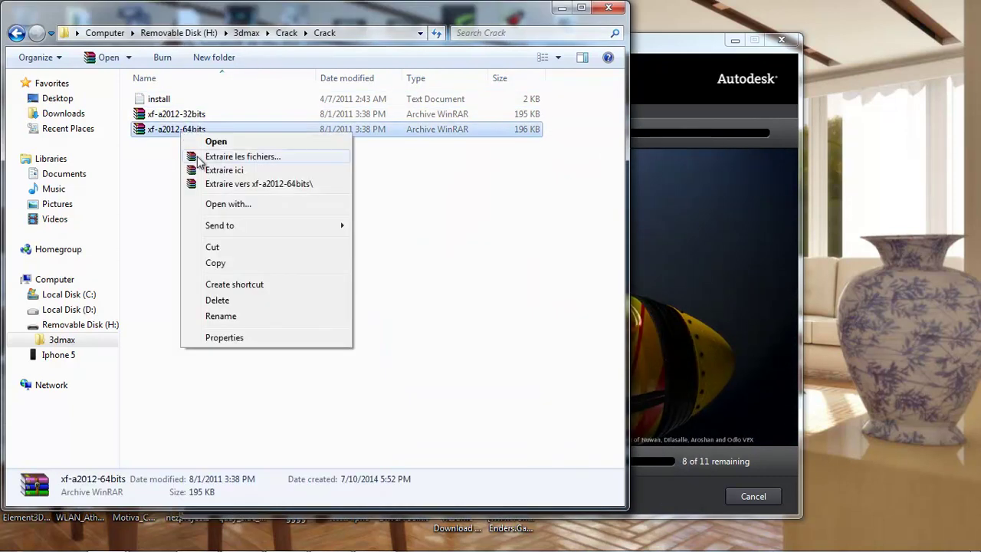
click(239, 184)
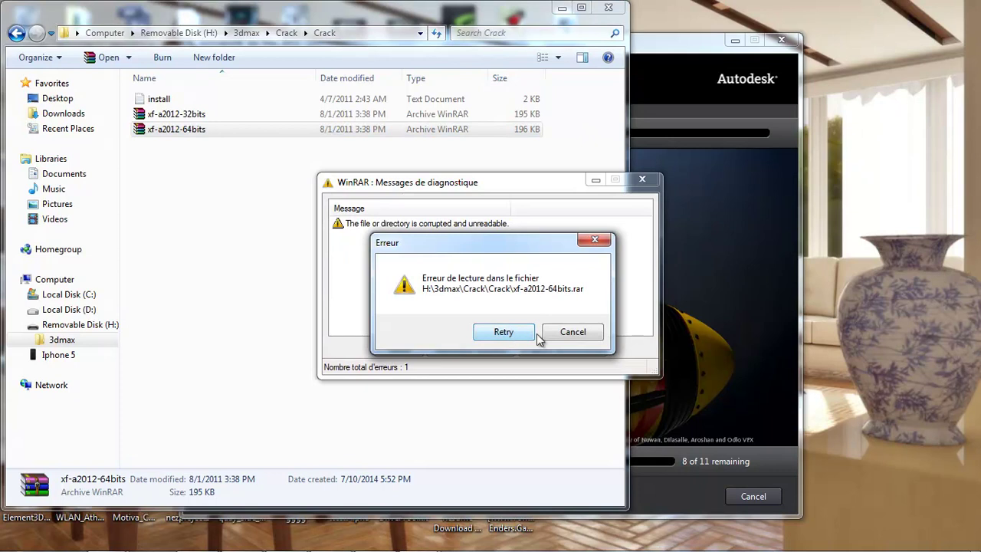
click(575, 336)
key(Return)
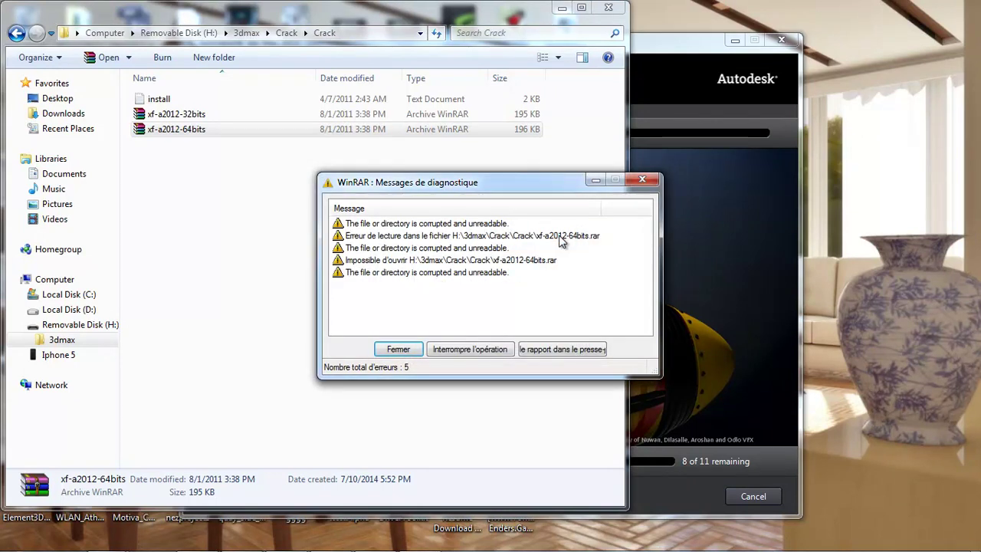
click(642, 180)
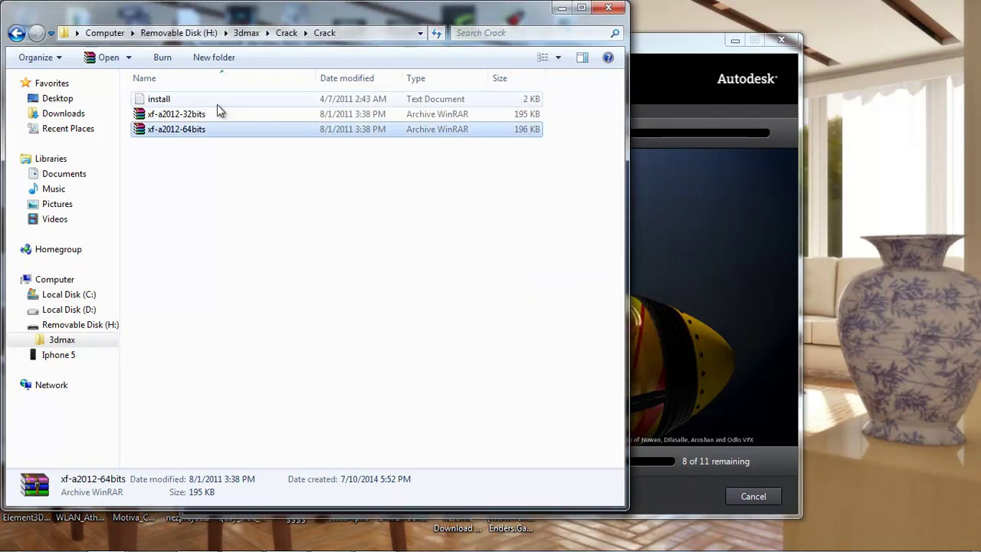
- Try to open the xf-a2012-64bits archive, dismiss the WinRAR dialogs and go back to the outer Crack folder
double_click(188, 130)
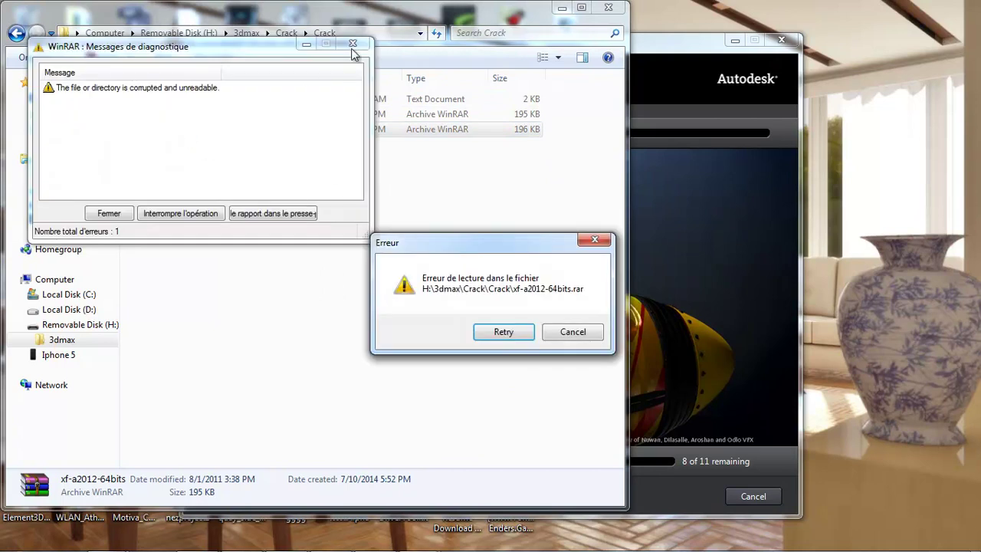
click(355, 46)
click(598, 218)
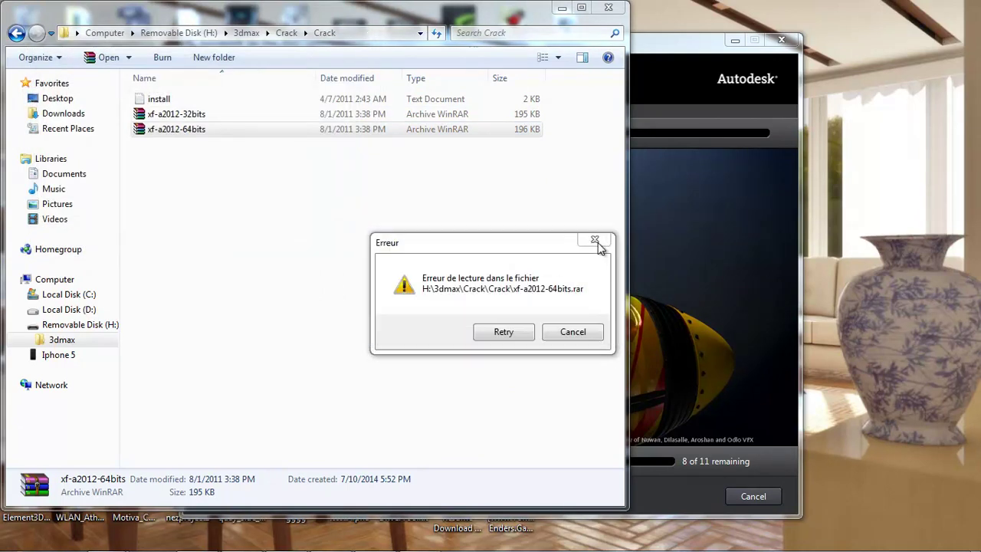
click(598, 244)
click(357, 49)
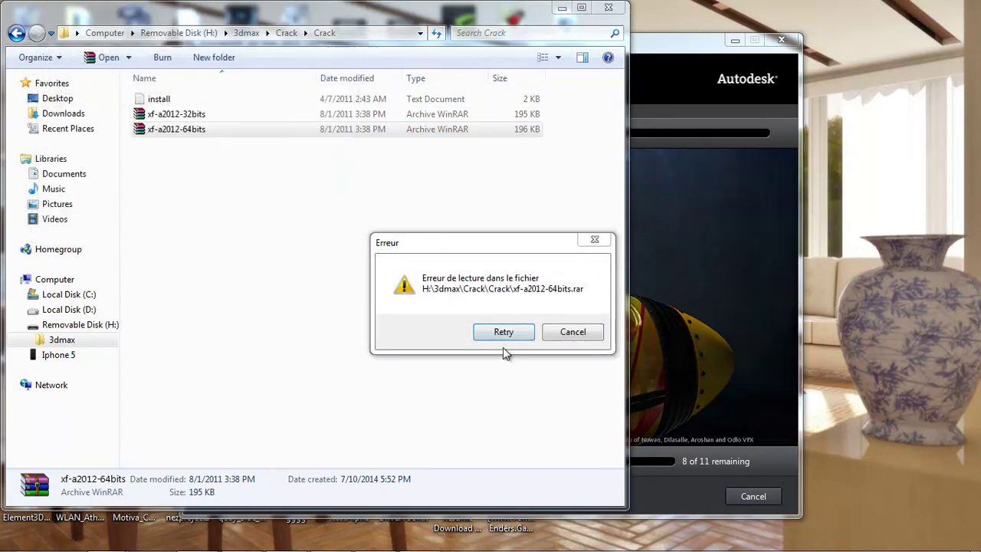
click(575, 334)
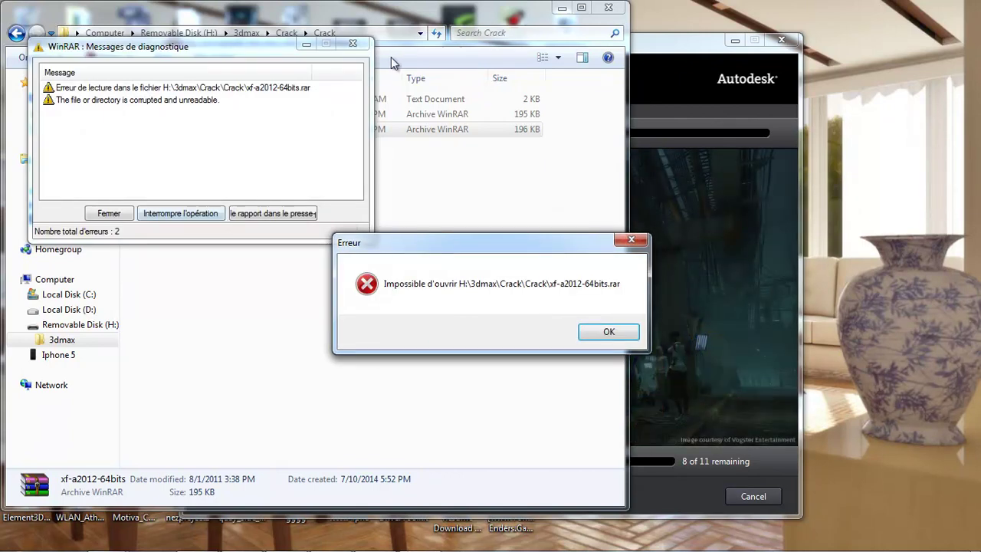
click(353, 43)
click(632, 240)
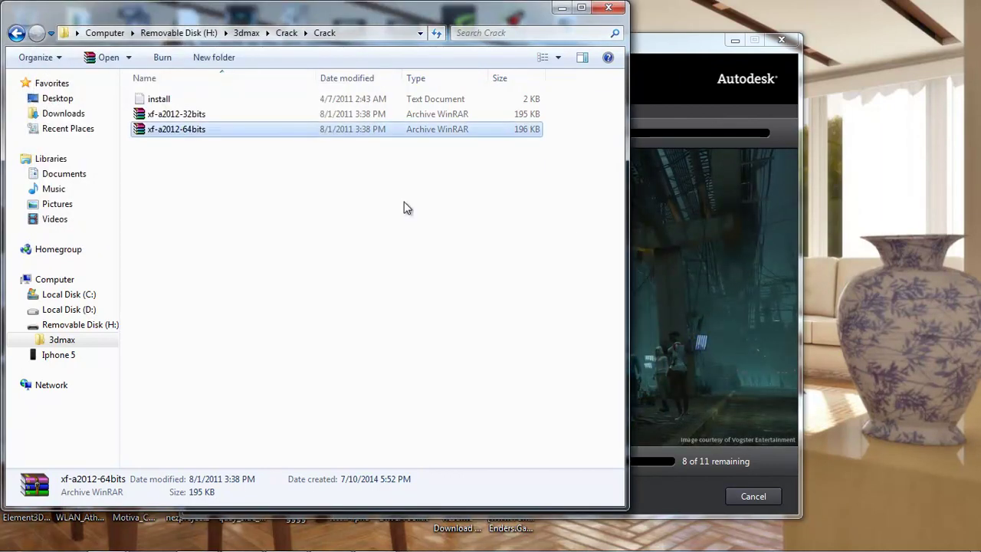
click(16, 33)
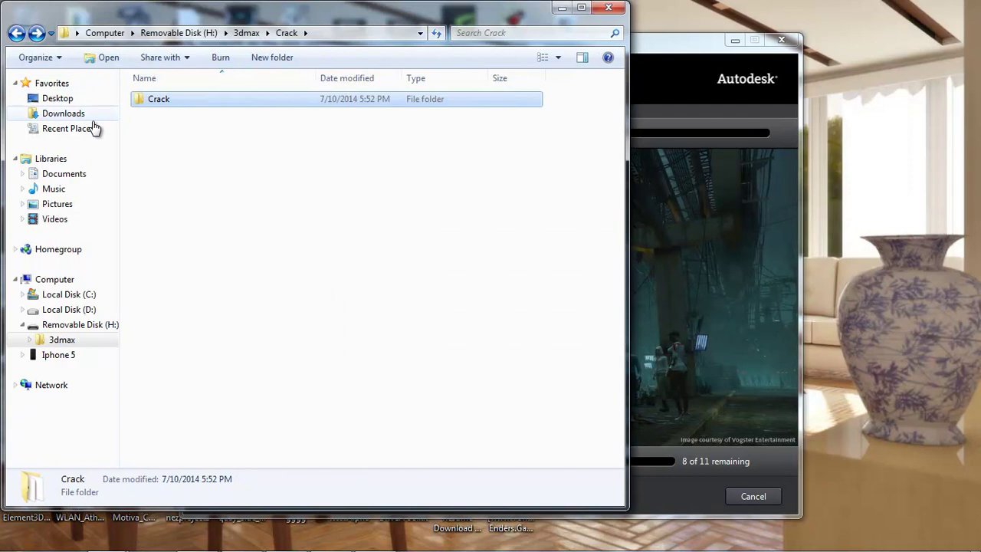
- Open the Crack archive in the 3dmax folder and extract its Crack folder there, merging it with the existing one
click(17, 33)
click(151, 130)
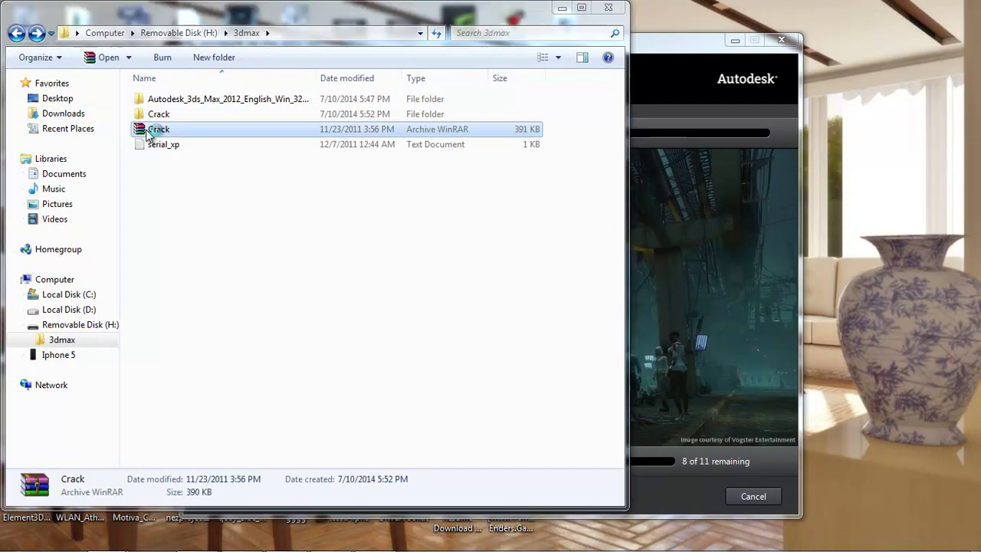
double_click(151, 132)
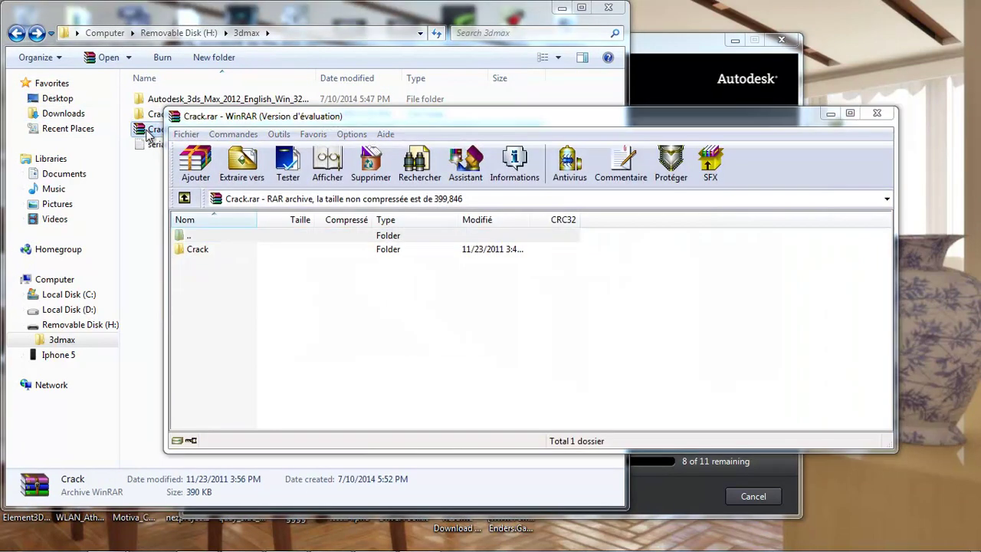
click(607, 289)
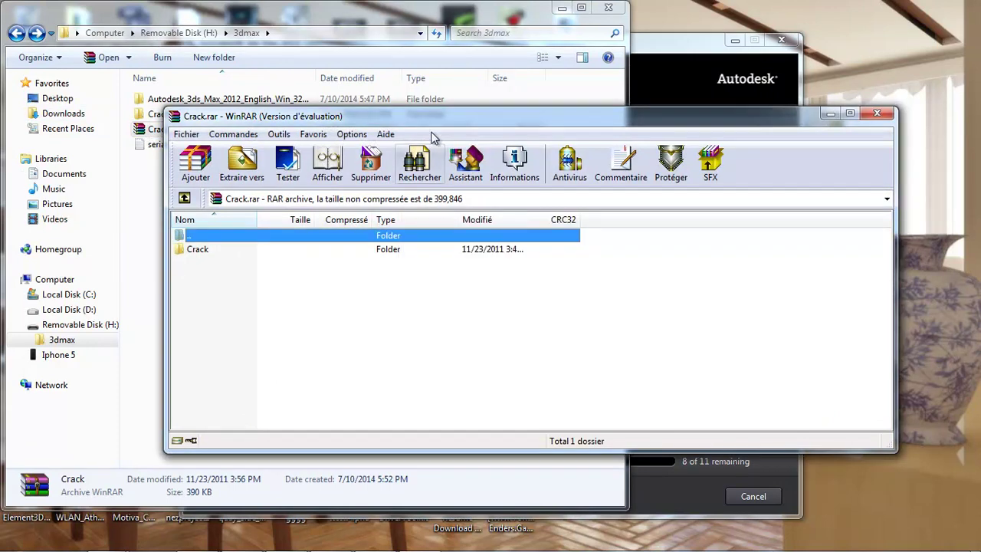
drag(430, 119, 759, 113)
drag(528, 245, 241, 267)
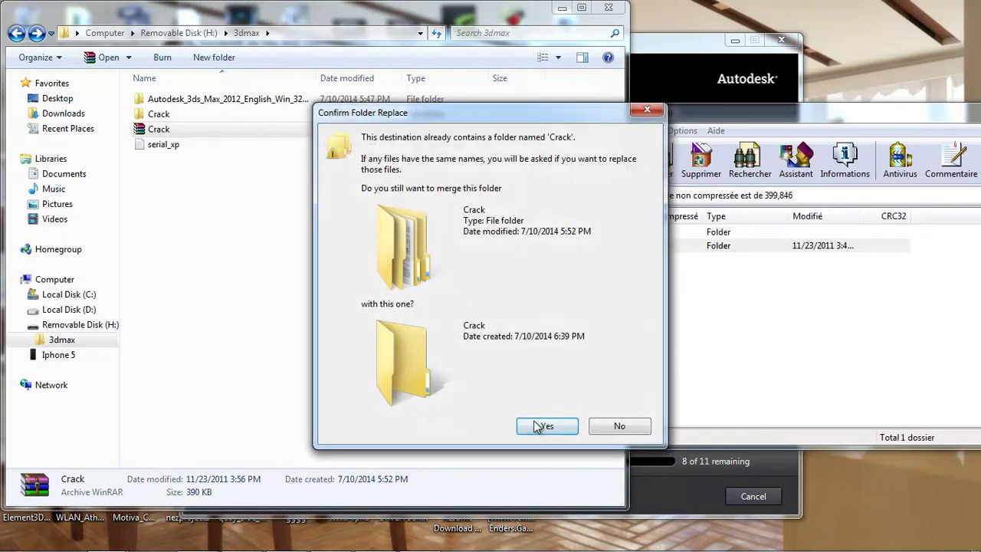
click(547, 426)
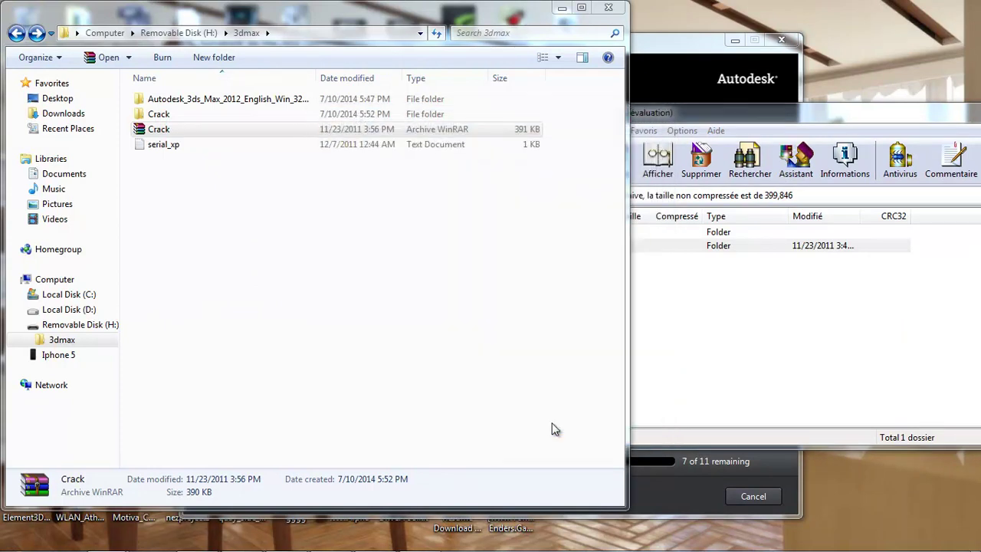
- Open the xf-a2012-64bits archive in the outer Crack folder and extract the xf-adesk2012x64 application into that folder
double_click(161, 114)
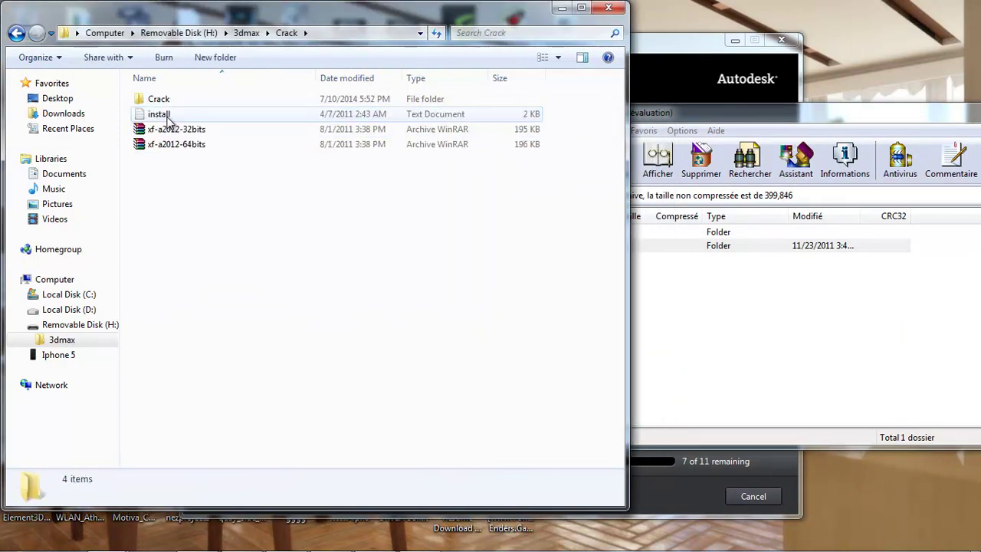
double_click(173, 146)
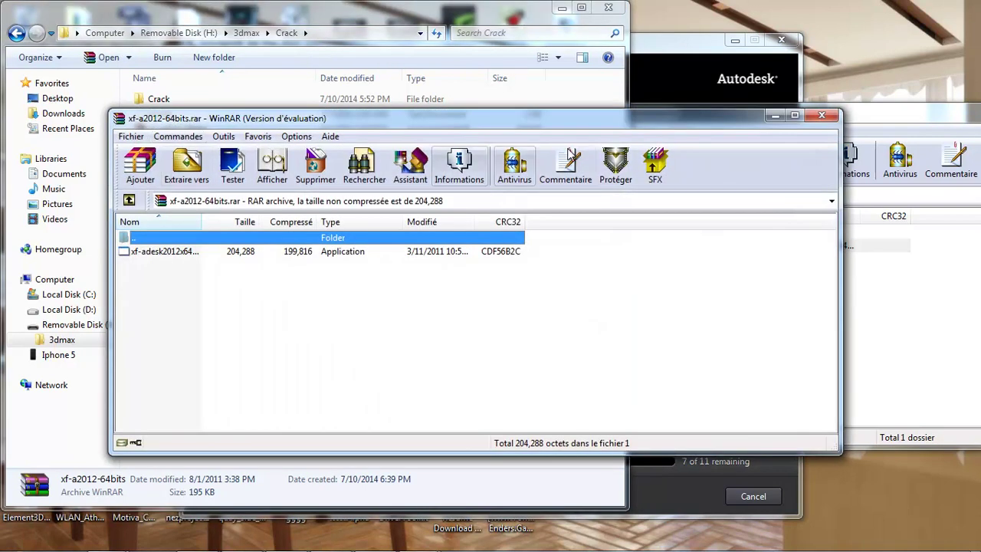
click(552, 289)
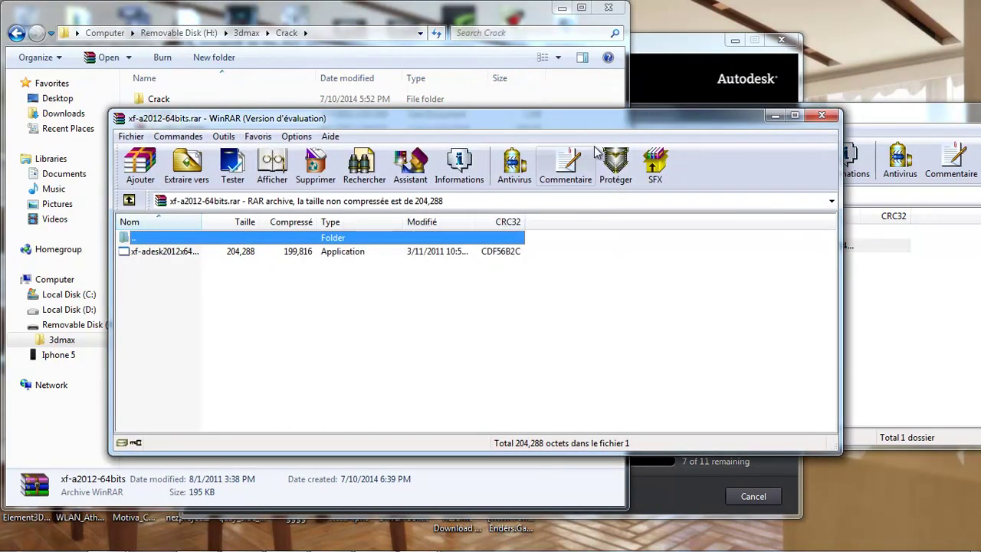
drag(537, 118, 894, 91)
drag(520, 225, 296, 274)
drag(816, 115, 318, 115)
click(215, 176)
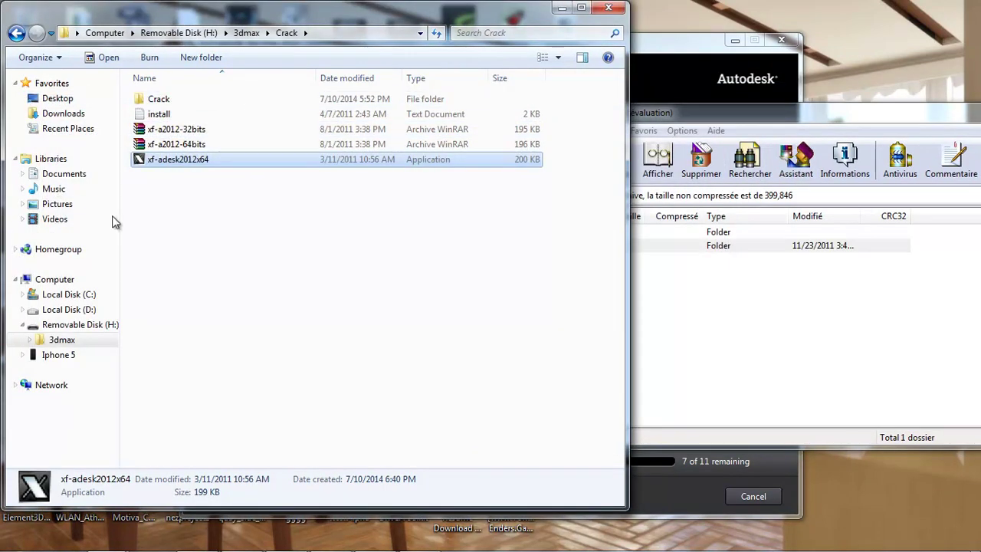
- Minimize the Crack folder window and close the Crack.rar archive window to uncover the installer
click(564, 9)
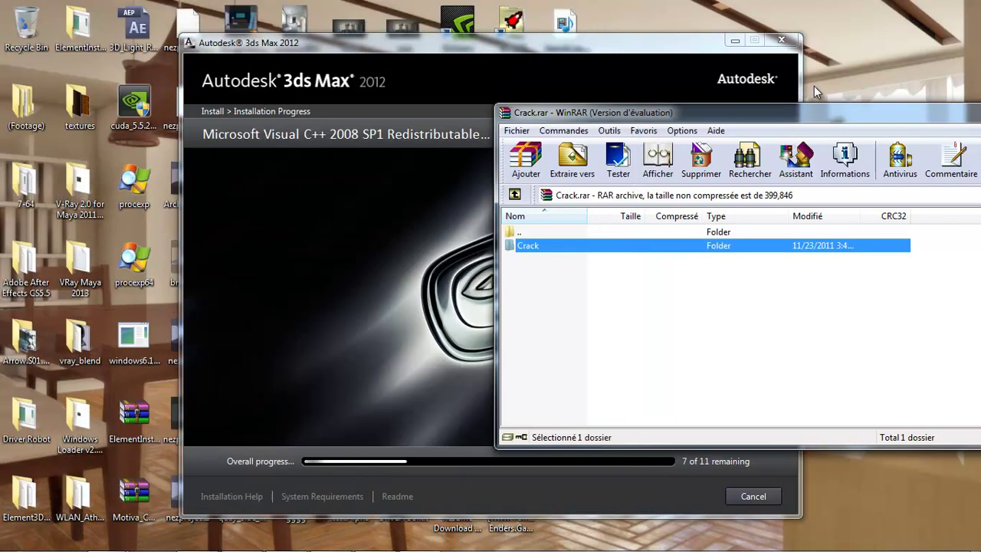
drag(978, 112, 672, 103)
click(832, 93)
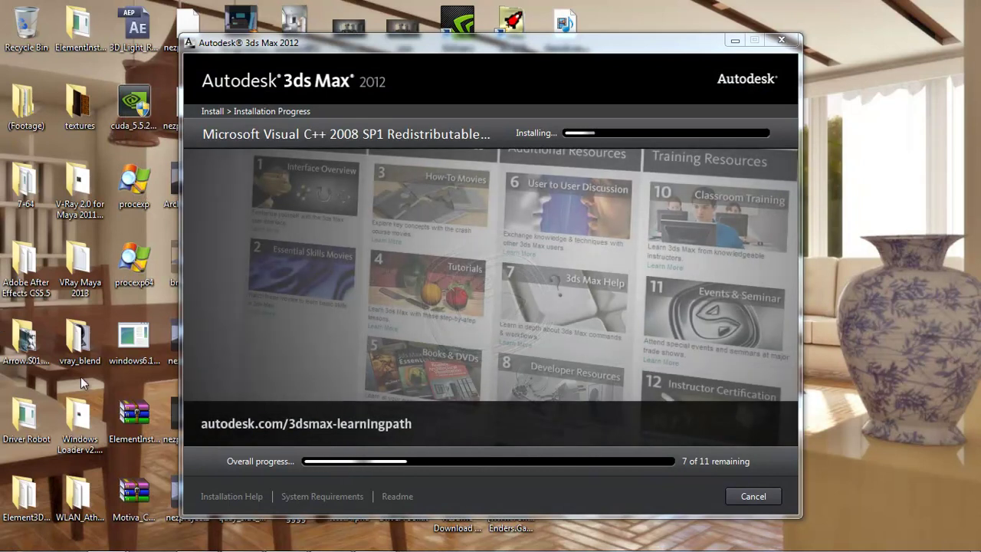
mouse_move(281, 524)
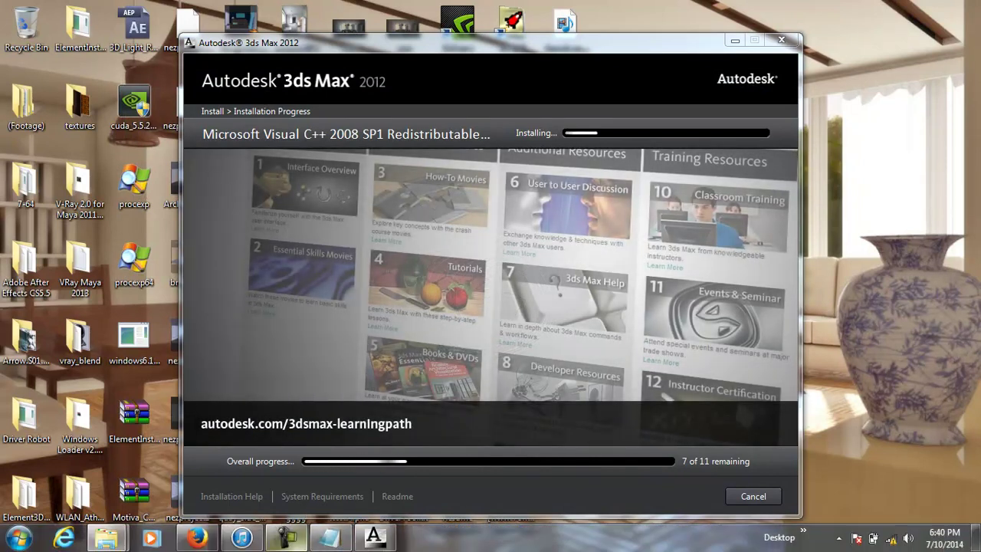
click(286, 537)
click(909, 502)
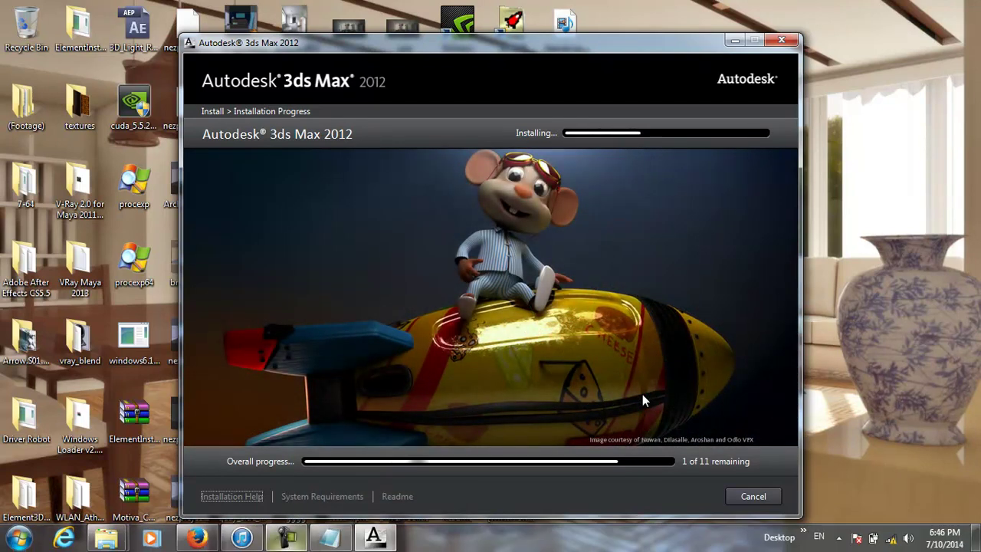
key(F10)
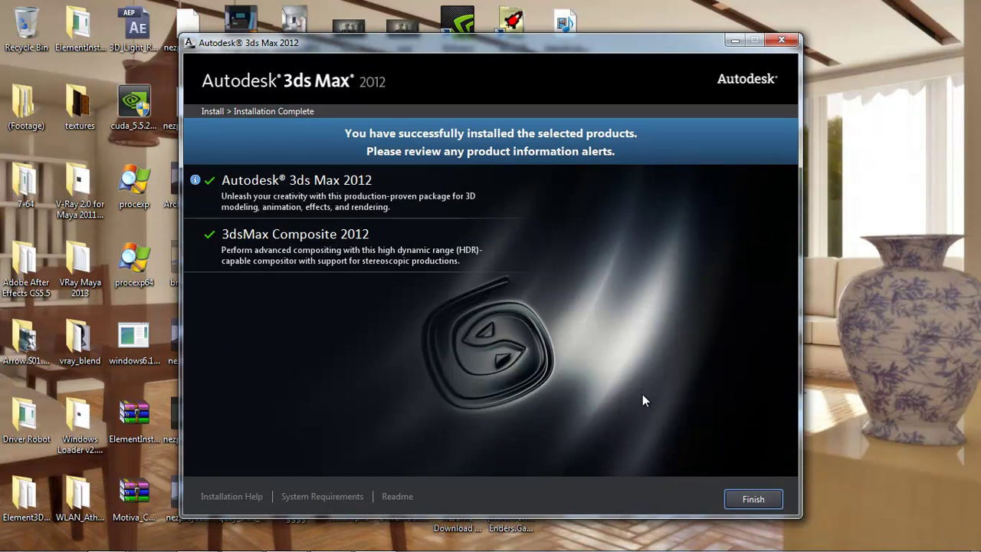
- Finish the 3ds Max 2012 installer and open the install text document in the Crack folder
key(Return)
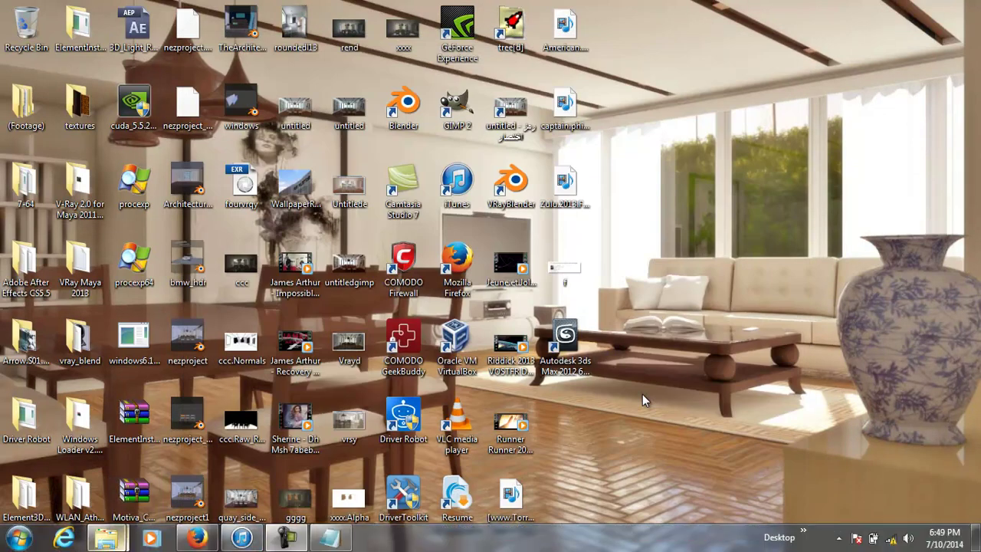
mouse_move(107, 538)
click(92, 463)
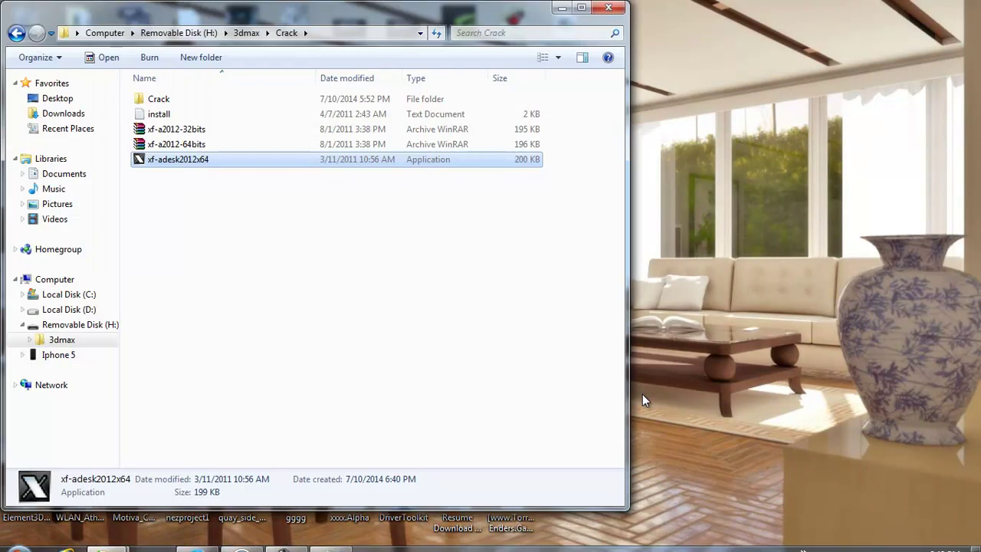
key(Up)
key(Up)
key(Up)
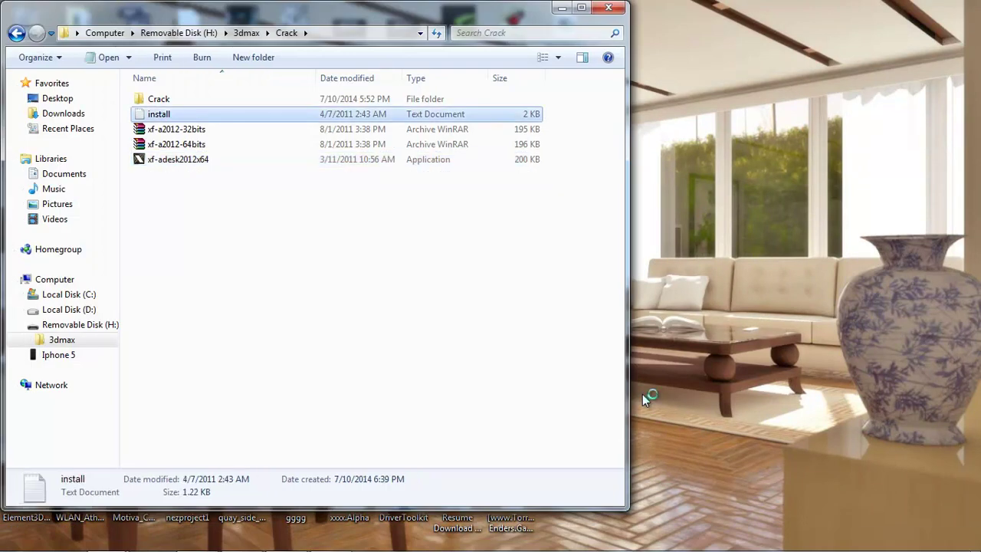
key(Return)
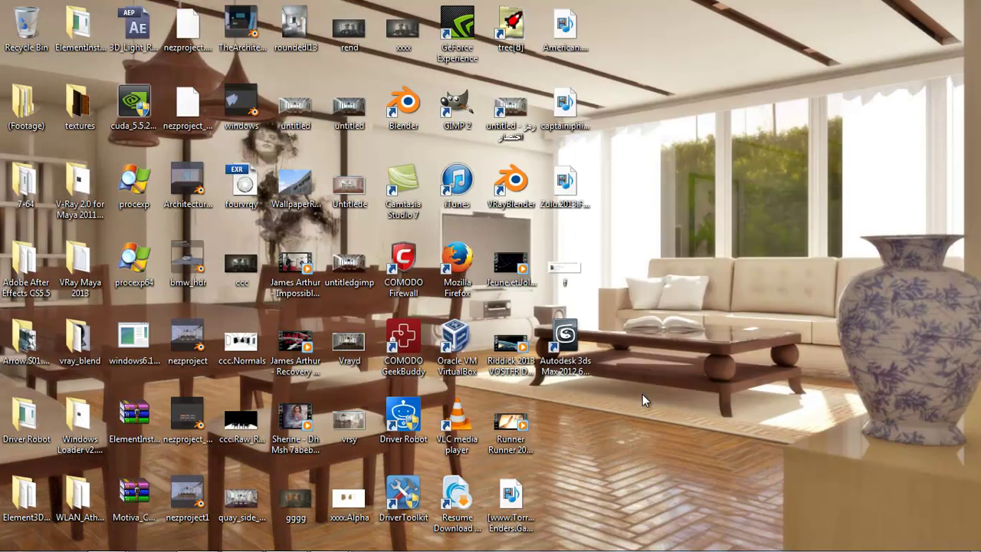
- Launch Autodesk 3ds Max 2012 from the desktop, review the install notes and minimize them
key(Return)
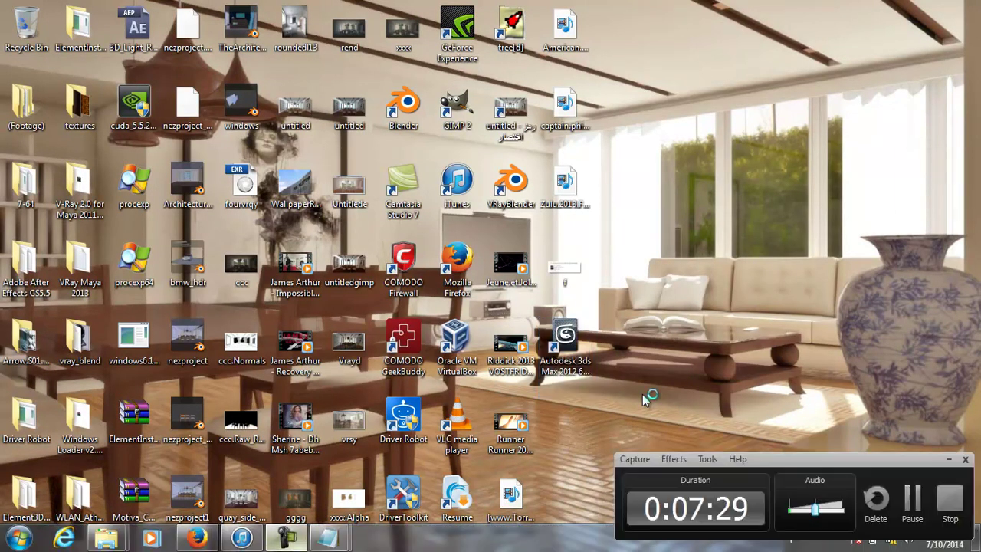
key(F10)
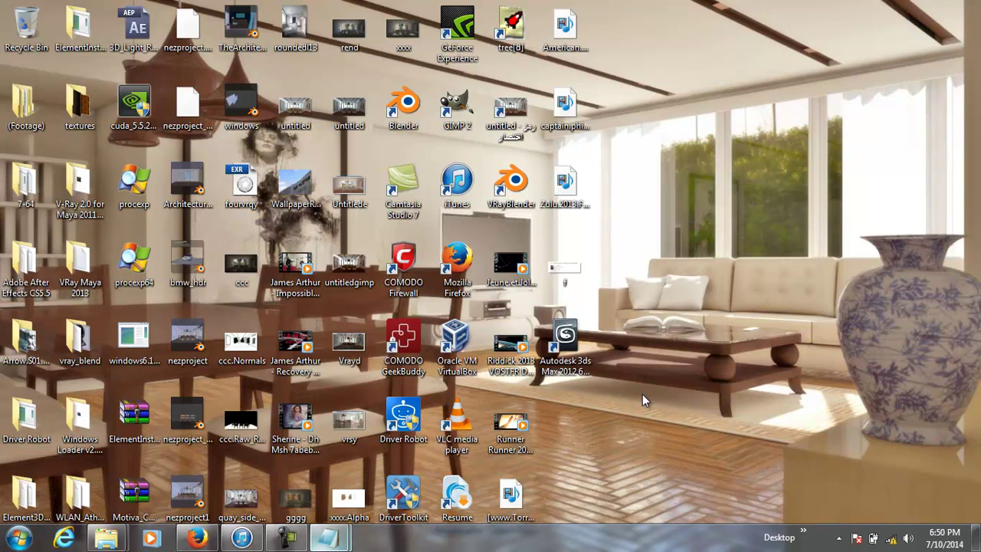
key(super+7)
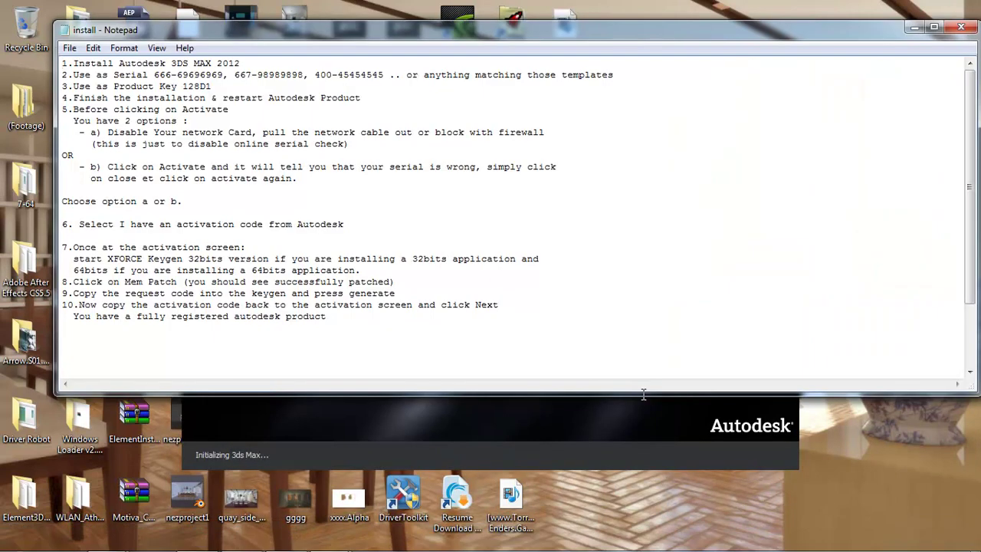
key(super+Down)
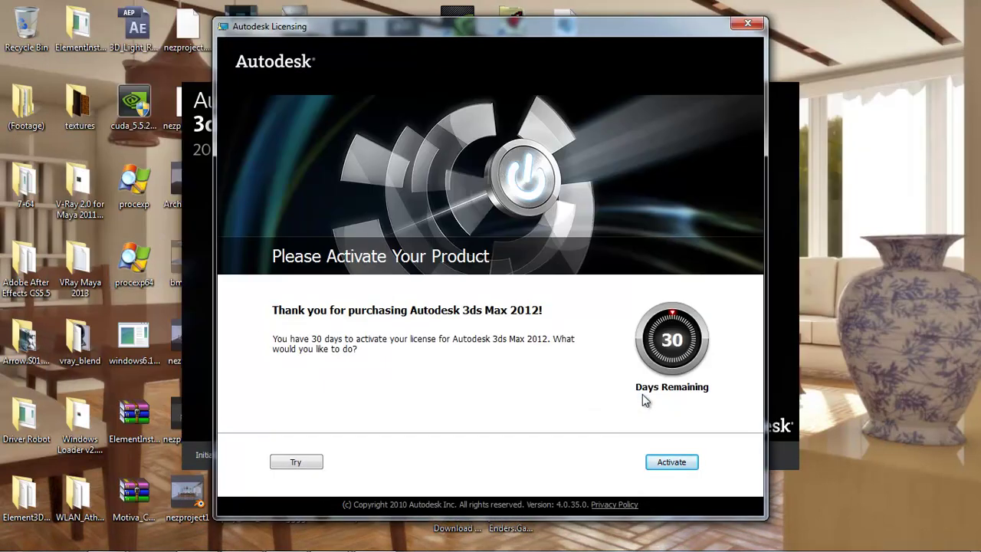
- Start the product activation and agree to the Autodesk Privacy Policy
key(Return)
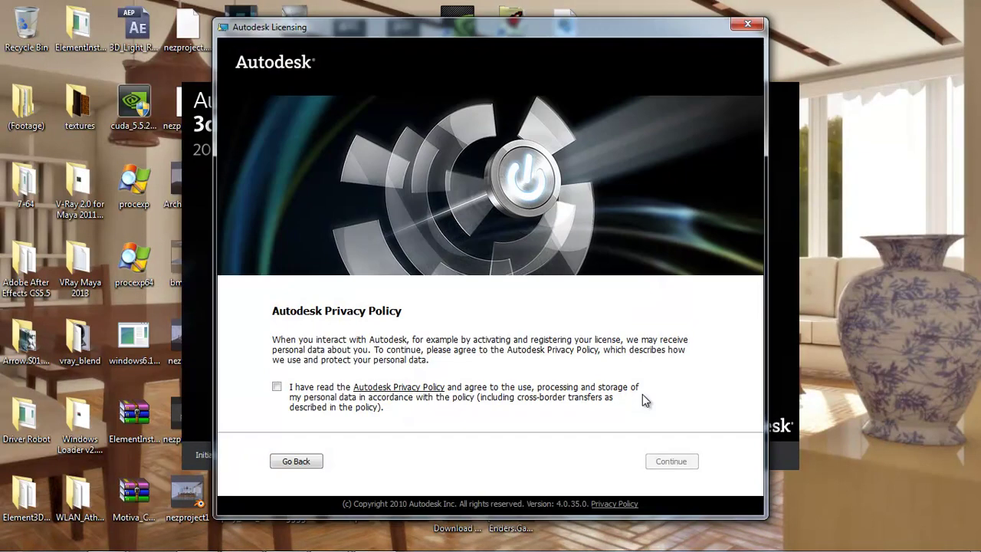
click(644, 399)
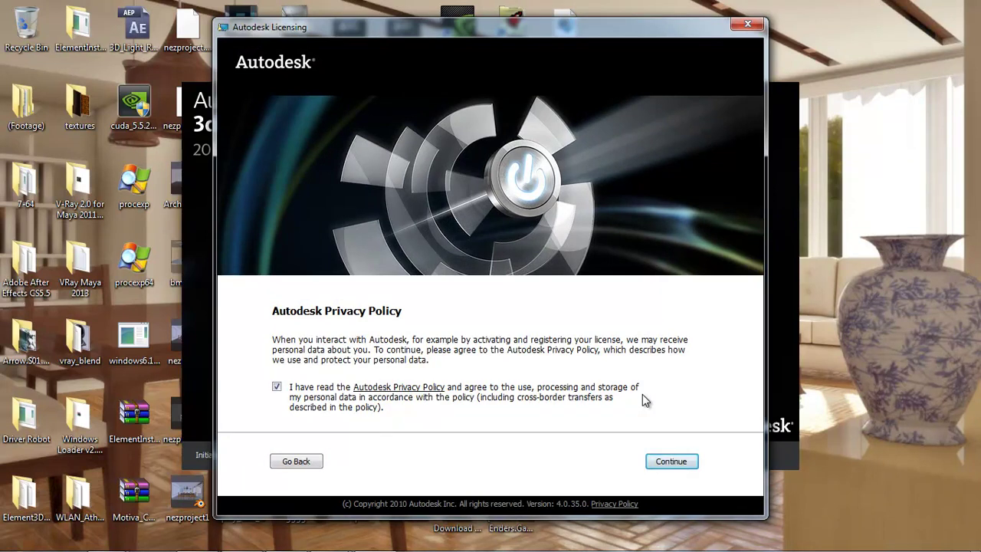
key(Return)
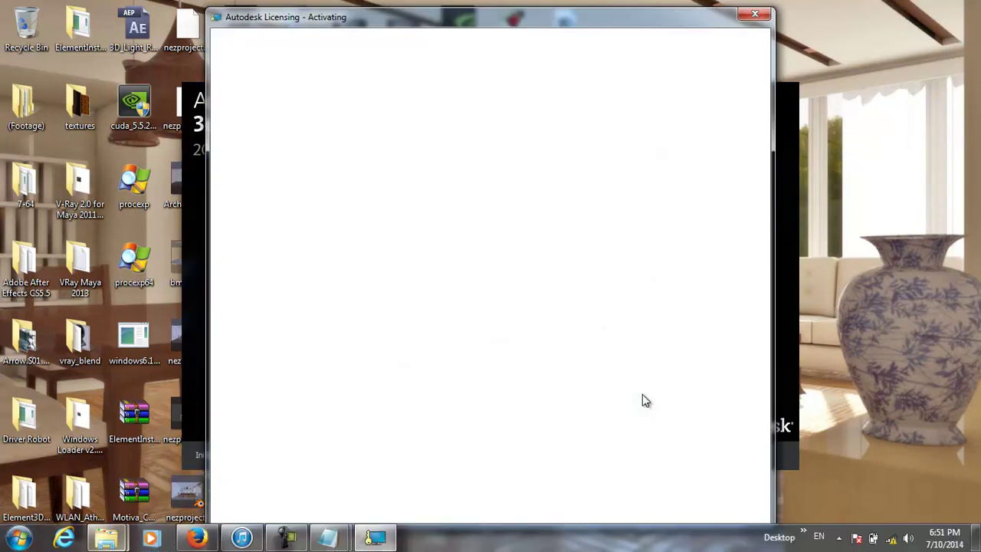
- Place the Crack folder window beside the licensing window and continue with requesting an activation code using an offline method
mouse_move(106, 537)
click(93, 460)
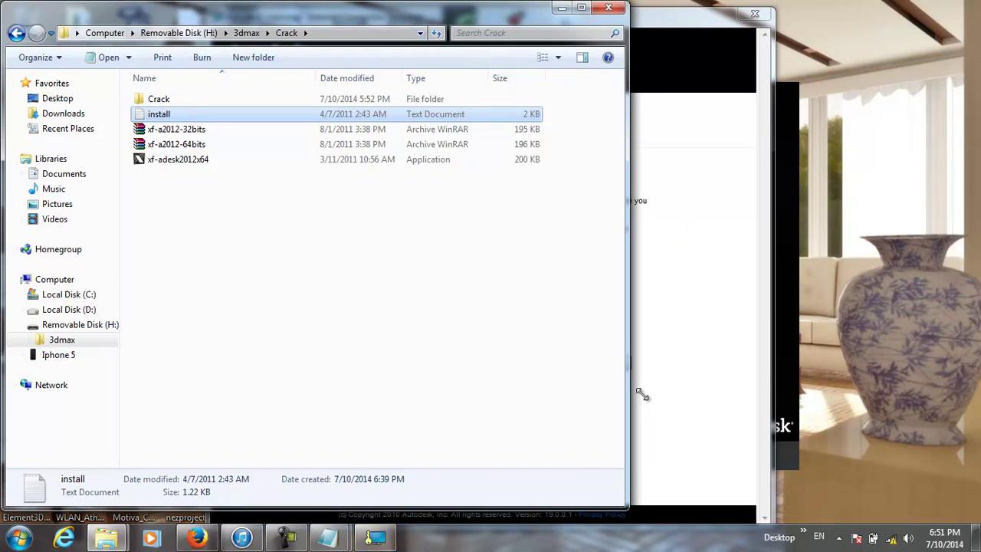
mouse_move(453, 147)
mouse_down()
mouse_move(925, 166)
mouse_move(816, 122)
mouse_move(841, 110)
mouse_up()
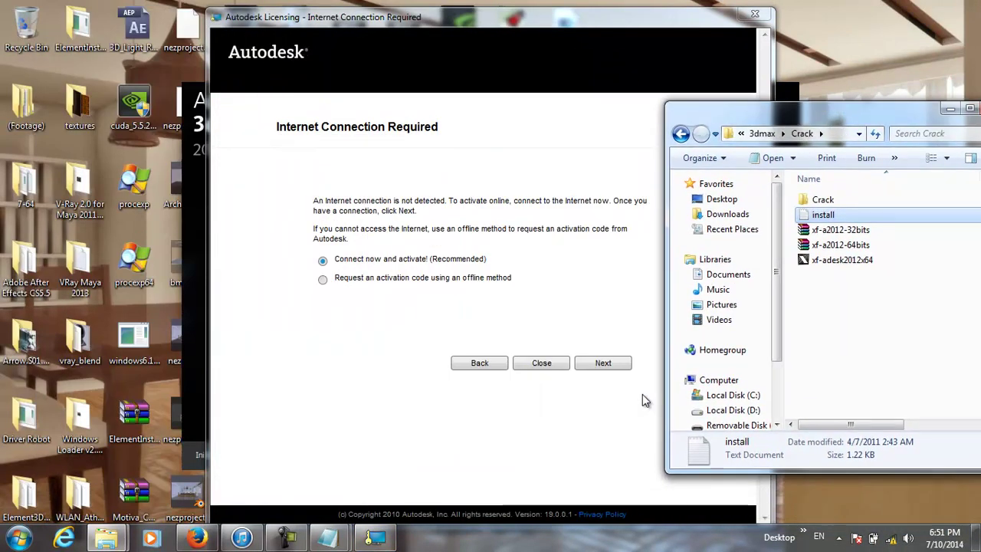
click(643, 395)
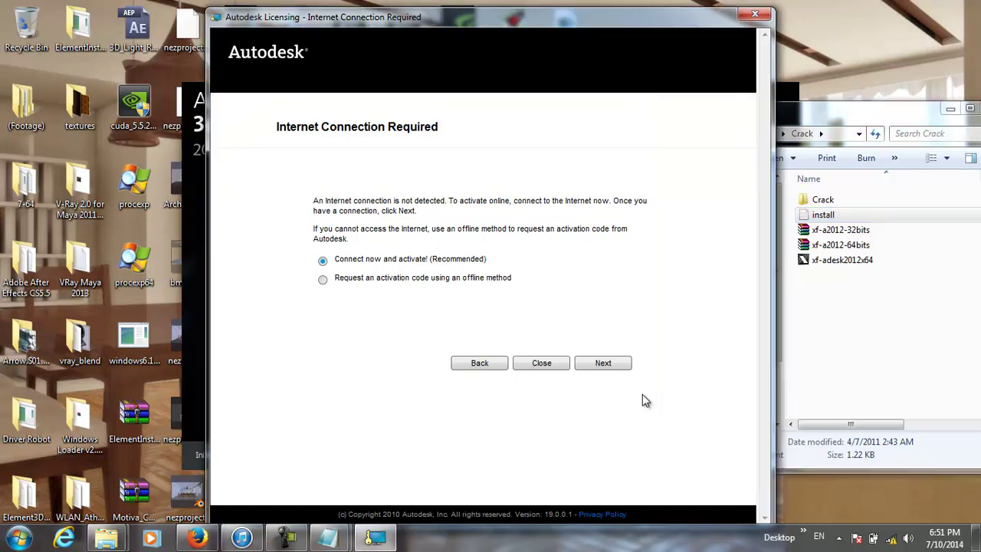
click(323, 279)
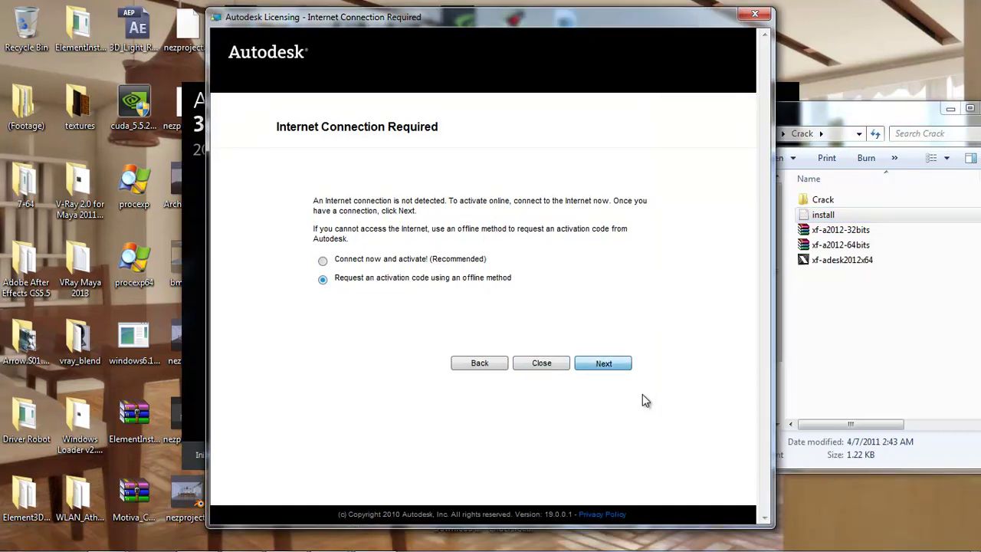
click(604, 363)
- Run the xf-adesk2012x64 application from the Crack folder
drag(856, 108, 765, 99)
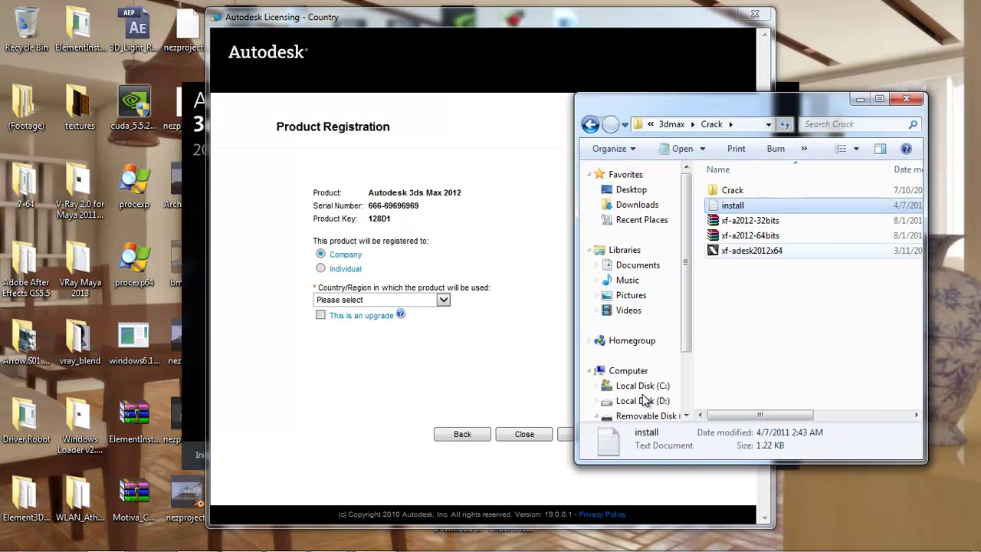
double_click(752, 251)
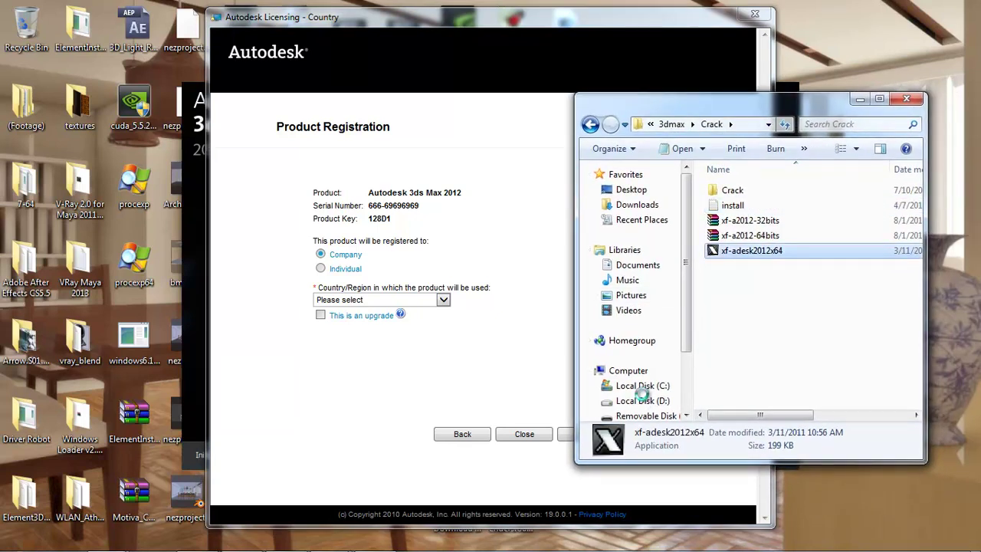
key(shift+F10)
key(Down)
key(Down)
key(Return)
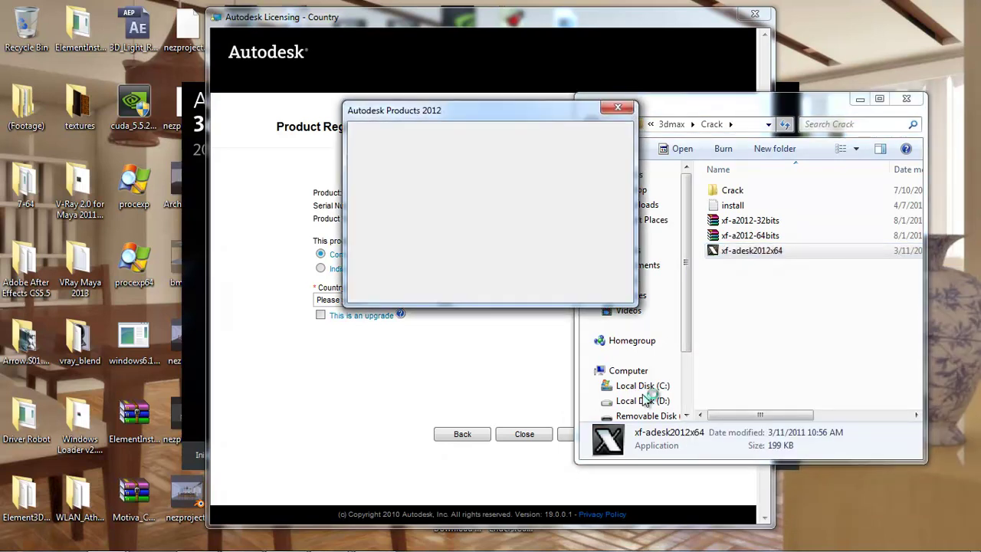
- Run Mem Patch in the Autodesk Products 2012 window and move that window clear of the Product Registration page
key(alt+m)
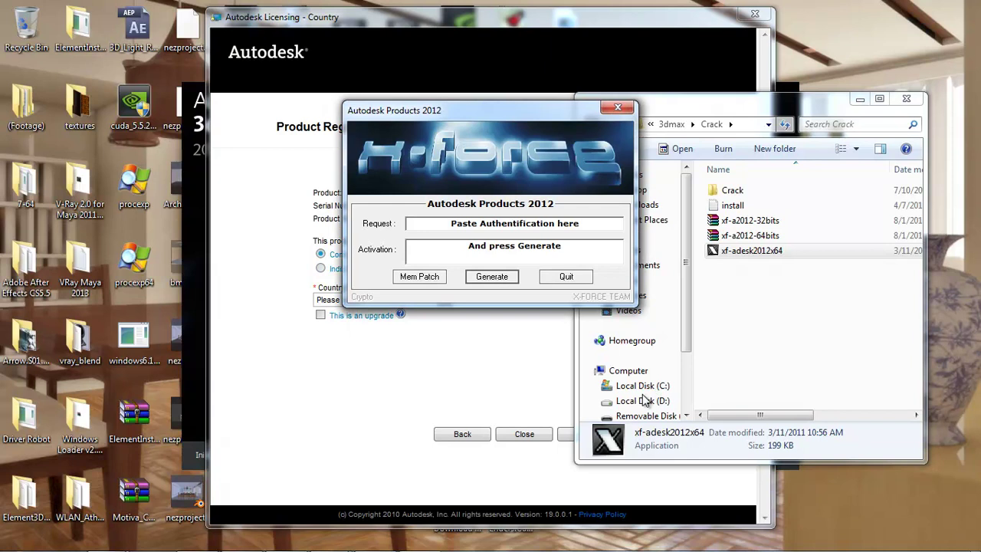
key(Return)
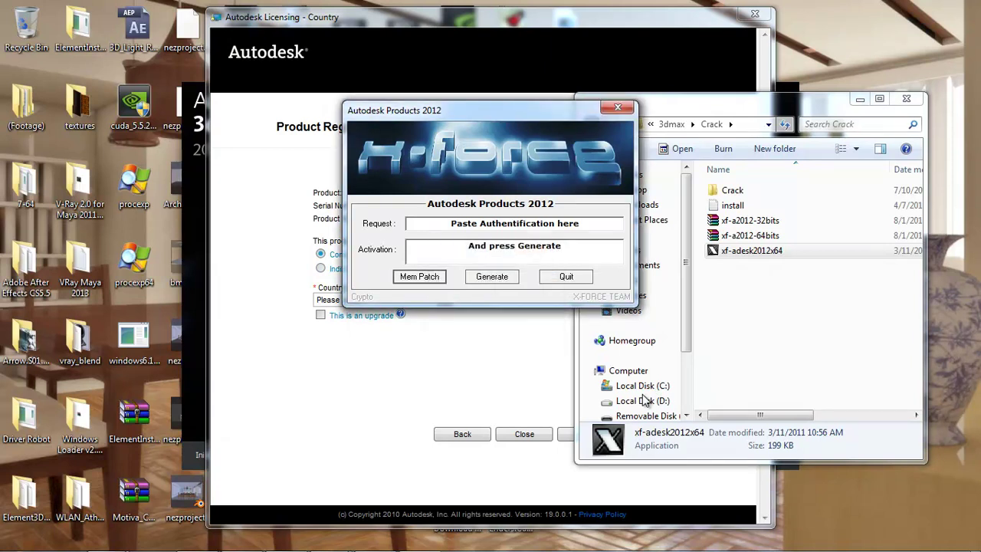
drag(491, 110, 178, 62)
key(alt+Tab)
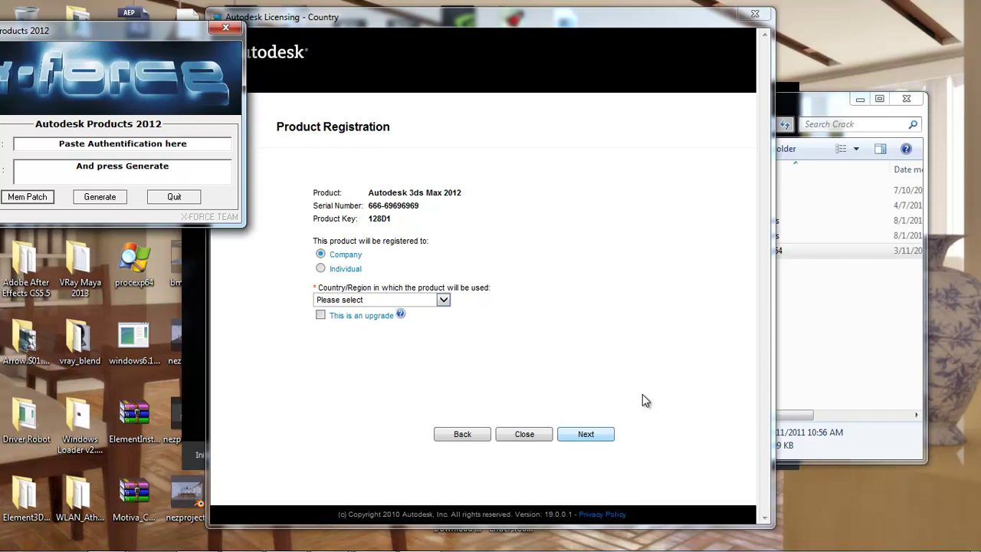
- Try to continue the product registration without choosing a country, dismiss the message and close the registration page
key(Return)
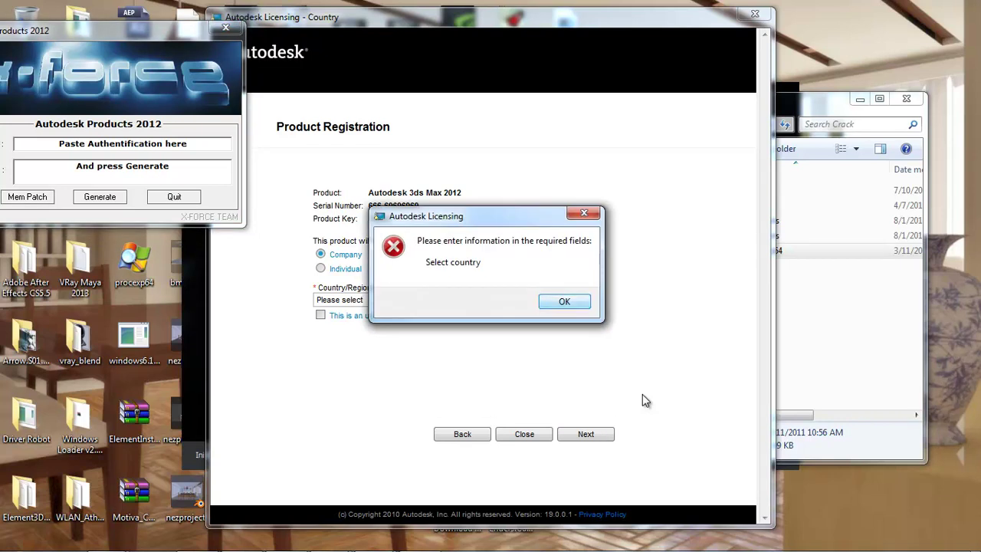
key(Return)
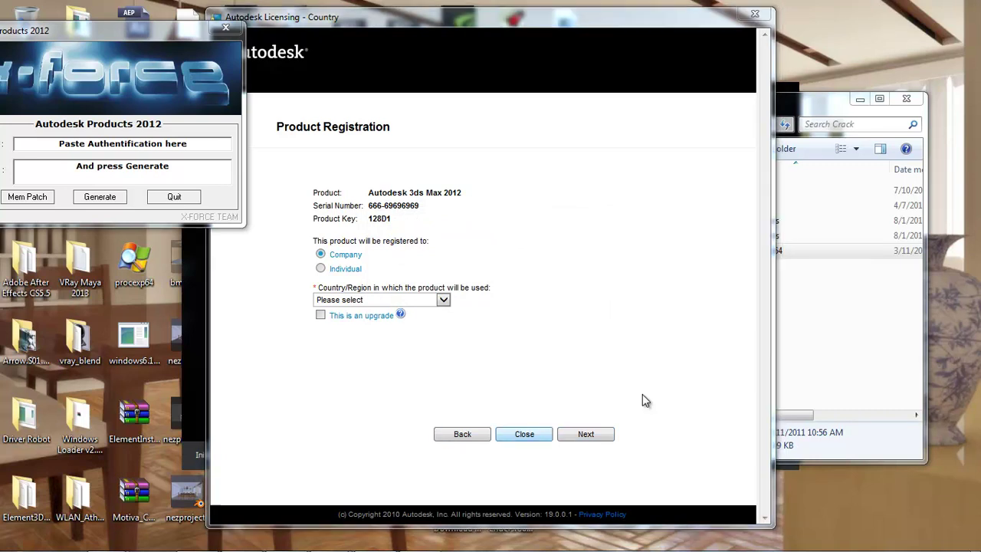
key(Return)
key(Return)
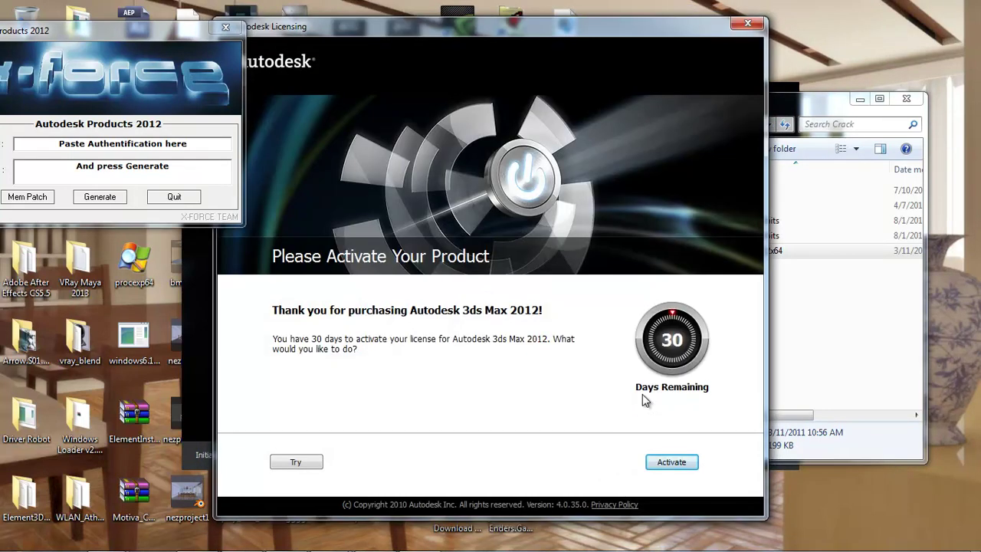
- Restart the product activation, agree to the Autodesk Privacy Policy and continue to the activation options
key(Return)
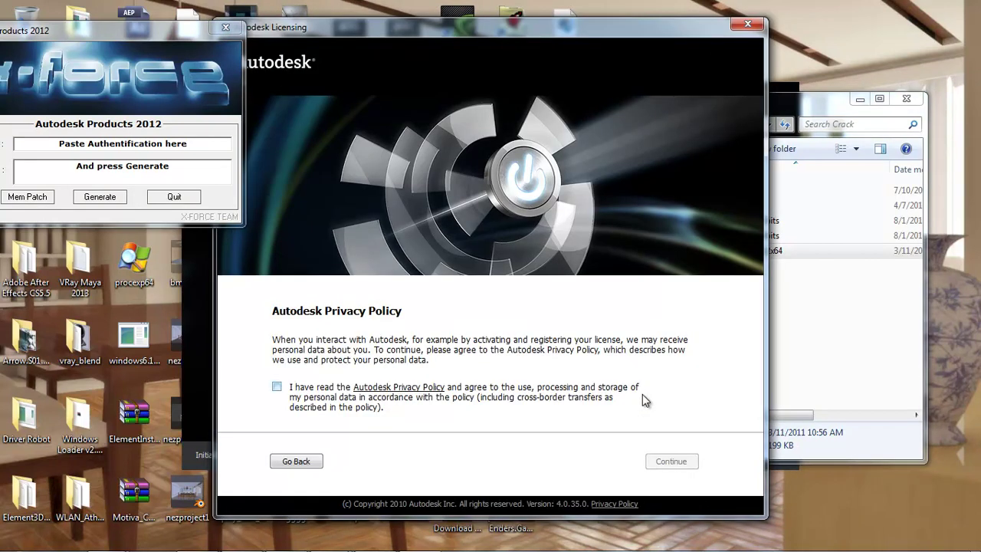
click(644, 399)
key(Return)
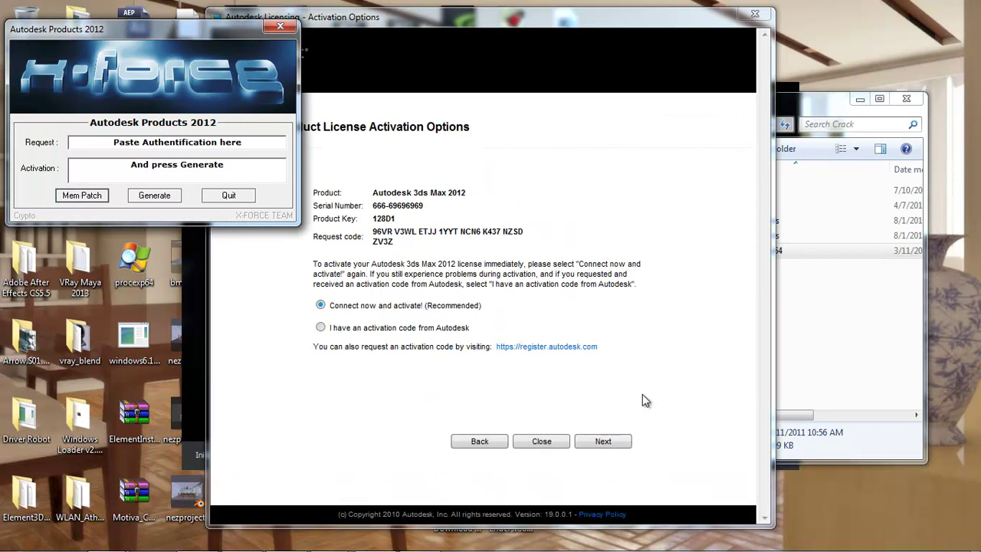
- Copy the request code from the activation options page and paste it over the Request text in the Autodesk Products 2012 window
click(644, 394)
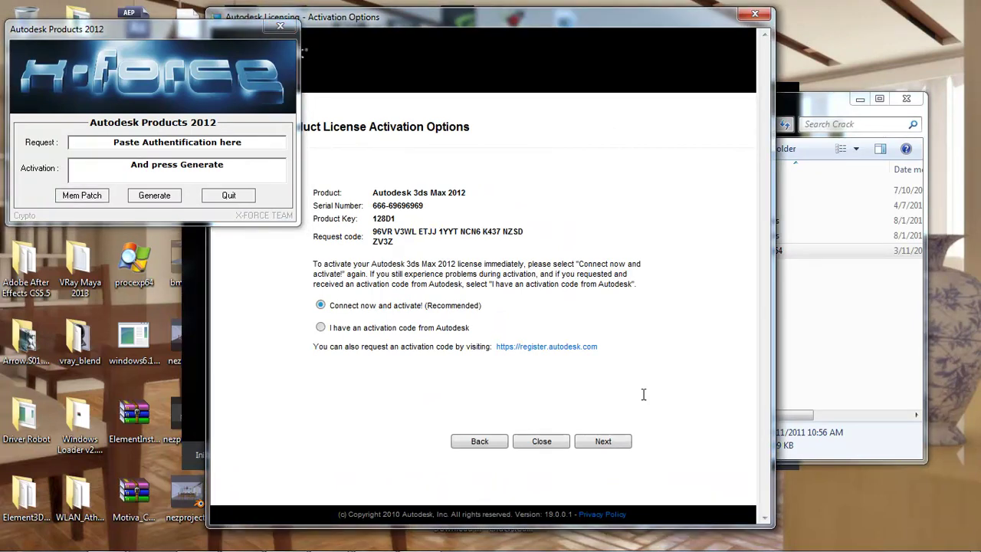
key(ctrl+a)
key(ctrl+c)
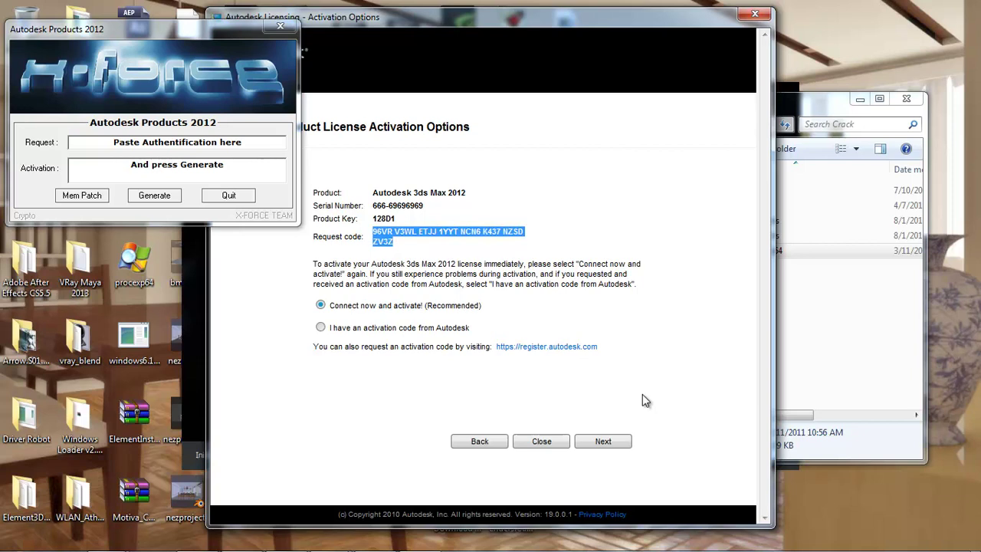
key(alt+Tab)
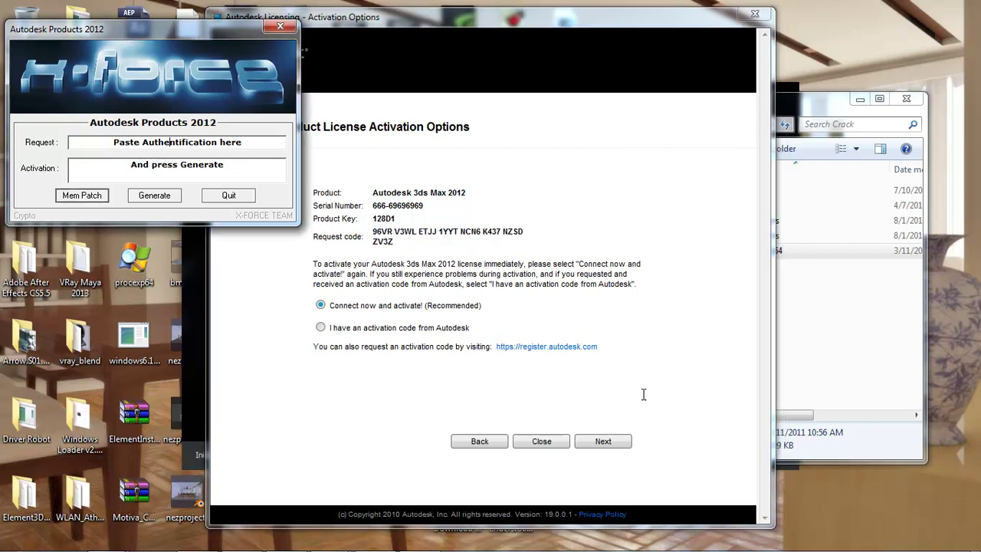
key(ctrl+shift+Left)
key(ctrl+shift+Left)
key(ctrl+shift+Left)
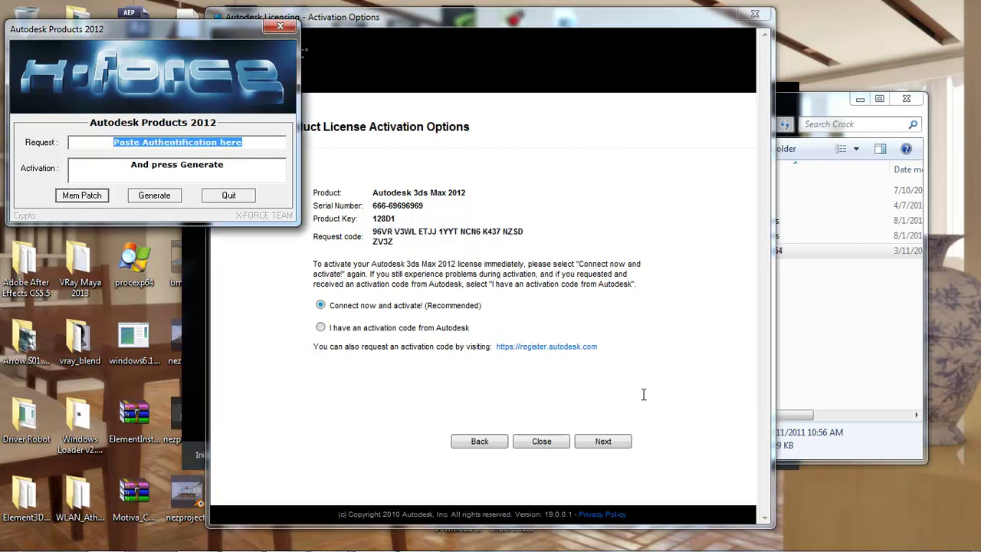
key(ctrl+v)
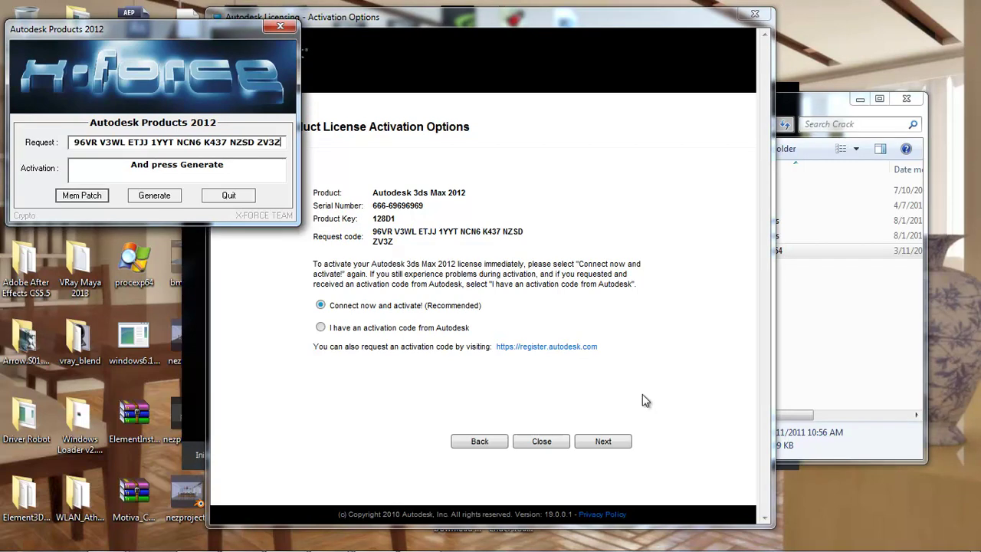
- Generate the activation code in the Autodesk Products 2012 window and copy it
key(alt+g)
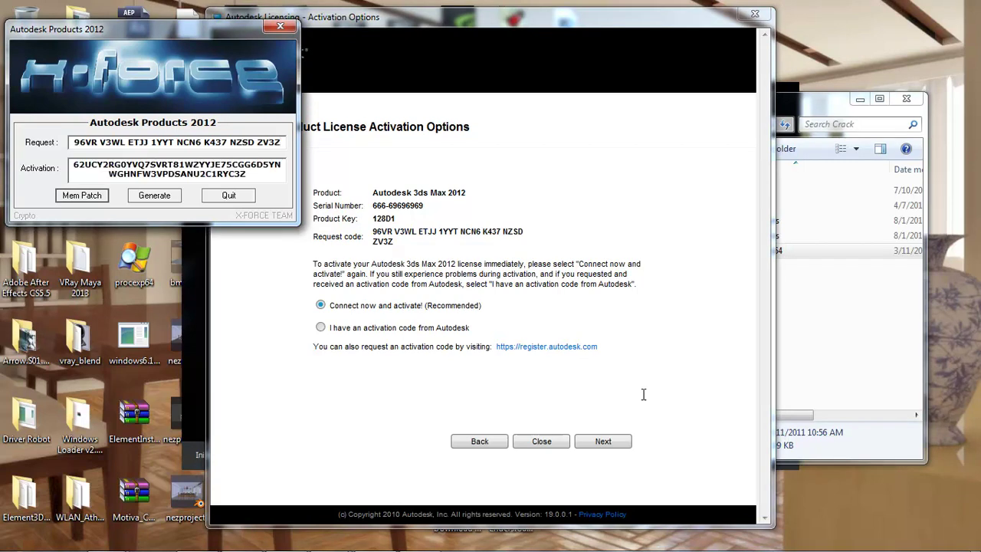
key(ctrl+shift+End)
key(shift+F10)
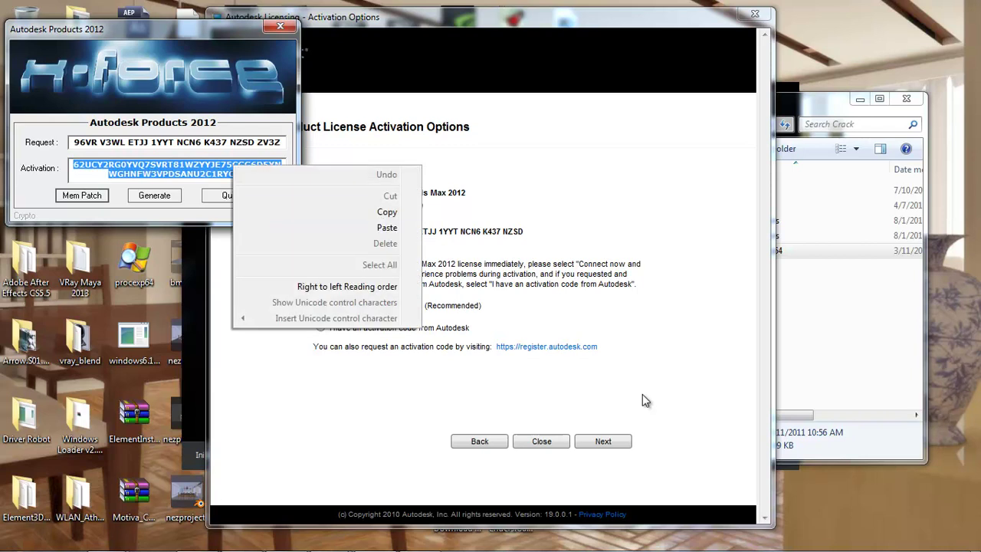
key(c)
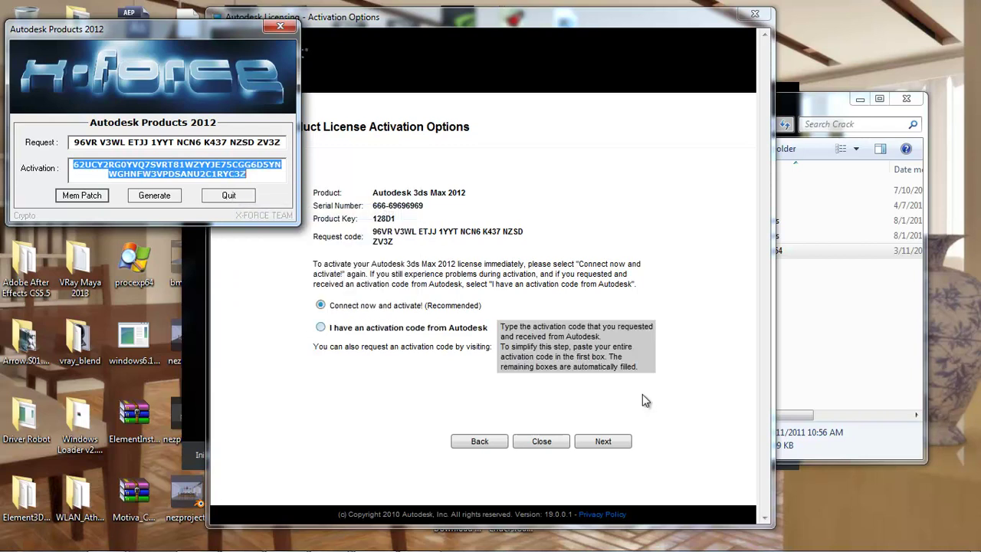
- Choose "I have an activation code from Autodesk", paste the activation code, finish the activation and close the Crack folder window
key(alt+Tab)
key(Down)
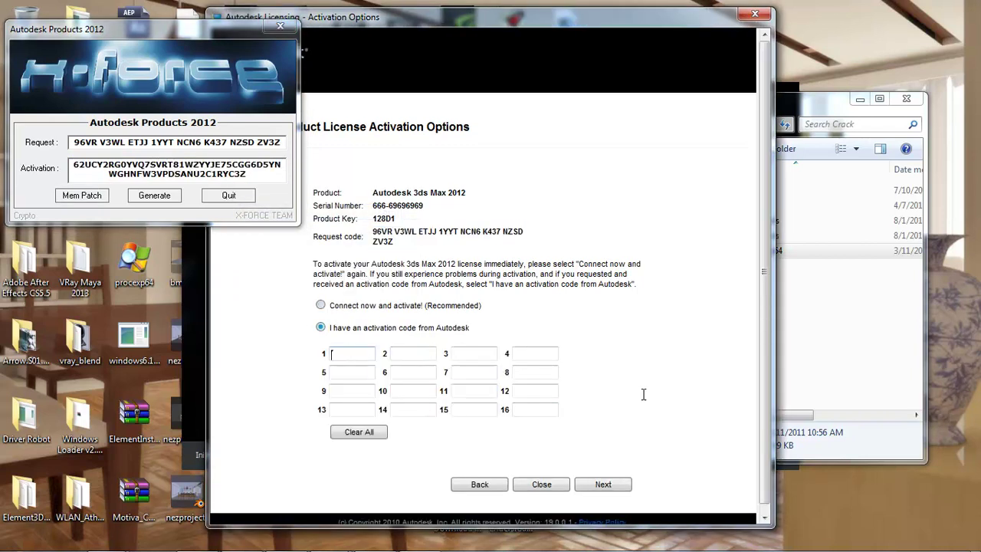
key(ctrl+v)
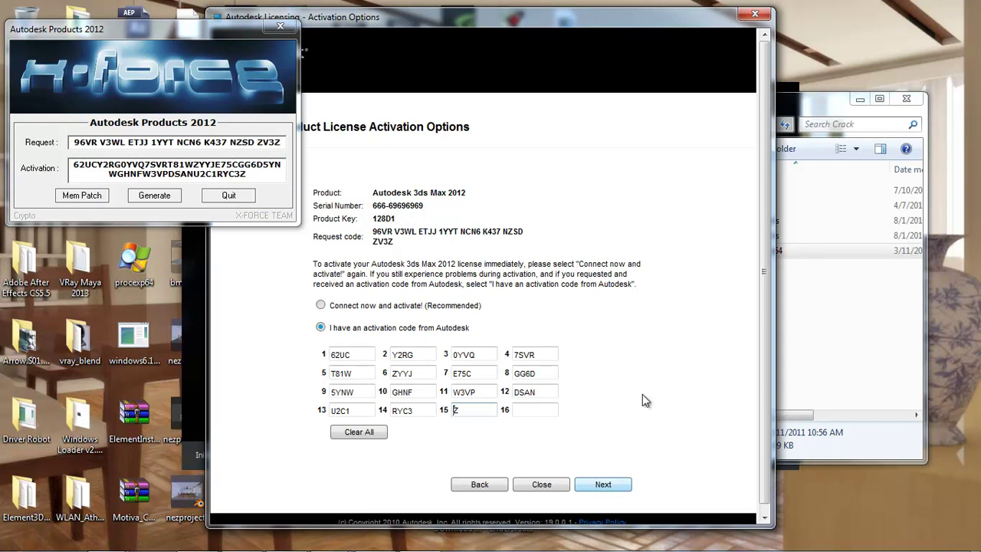
key(Return)
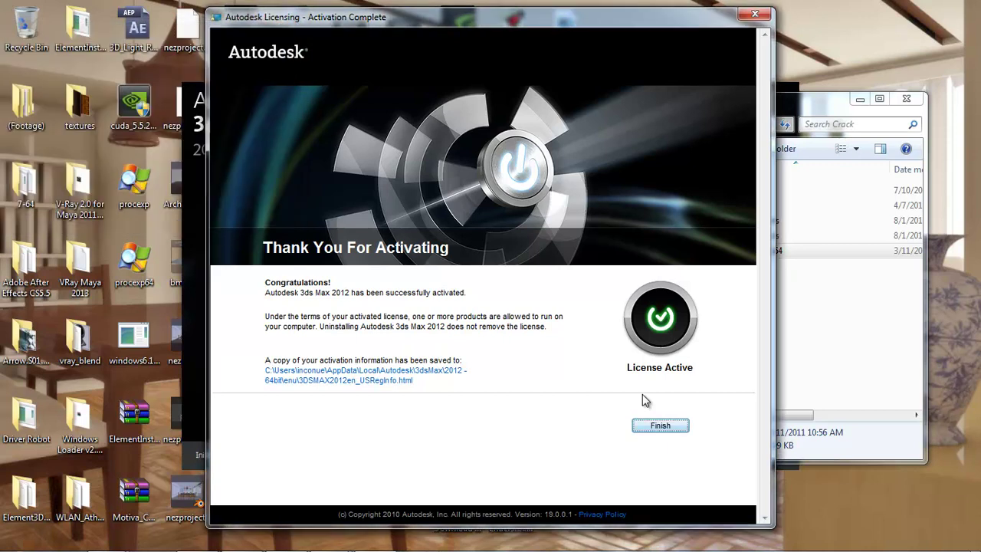
key(Return)
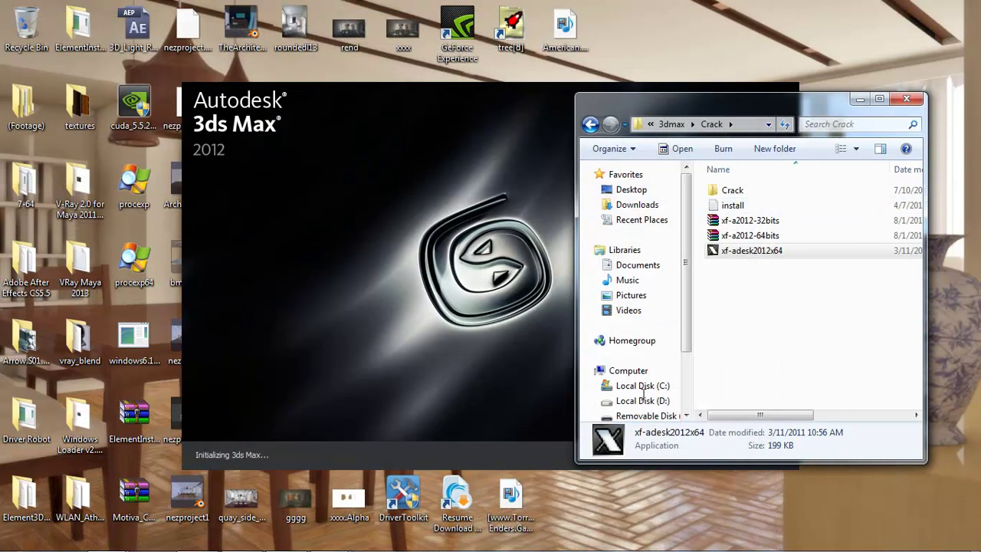
key(alt+F4)
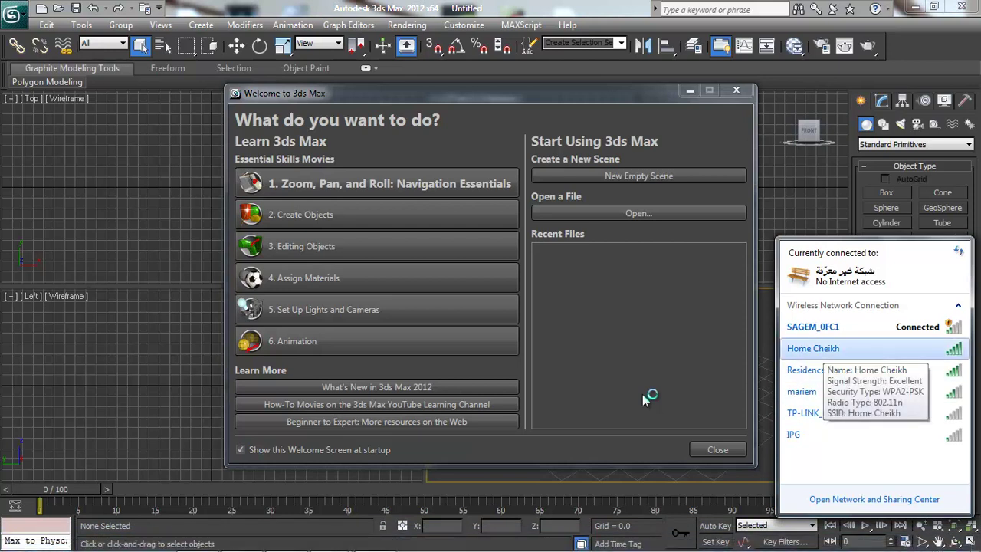
- Switch to the browser and view the Photoreal interior with VRay (Part 1) video on YouTube
key(Return)
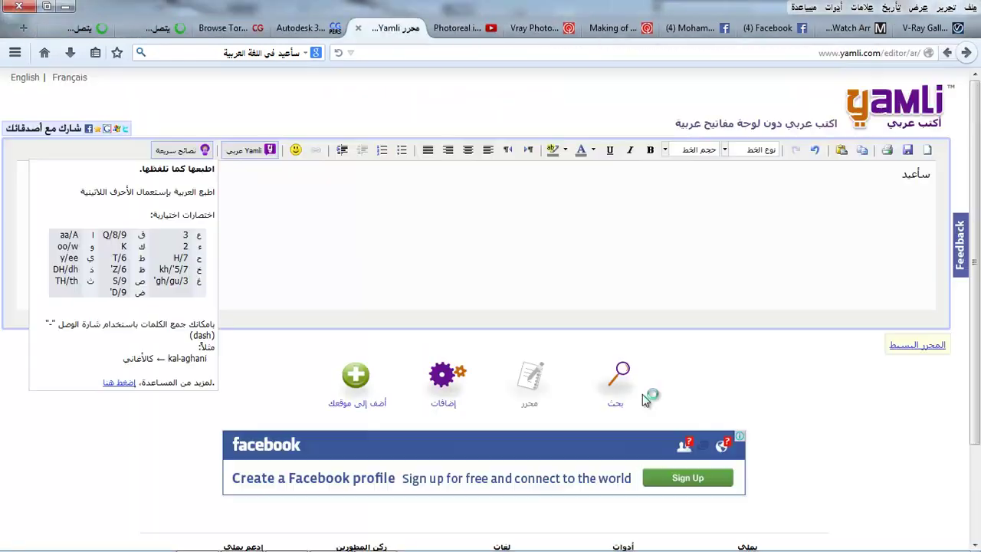
key(ctrl+shift+Tab)
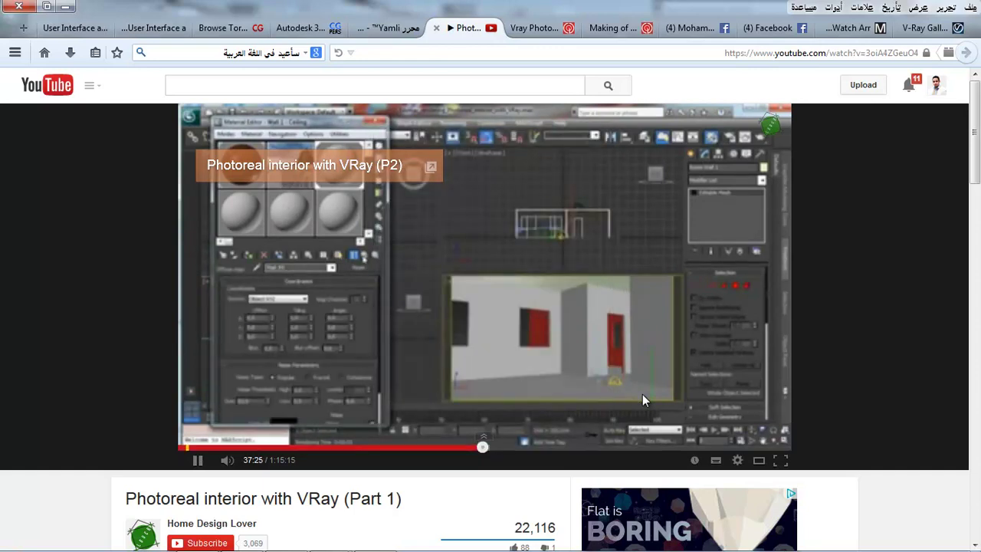
click(669, 447)
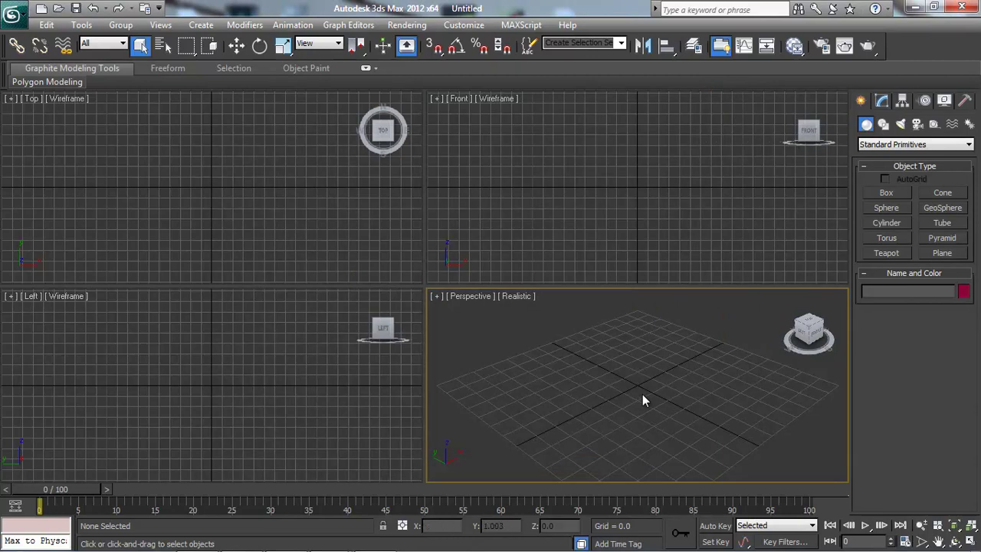
- Create three boxes in the 3ds Max Perspective viewport, the last about 88 long, 62 wide and 36 high
click(886, 193)
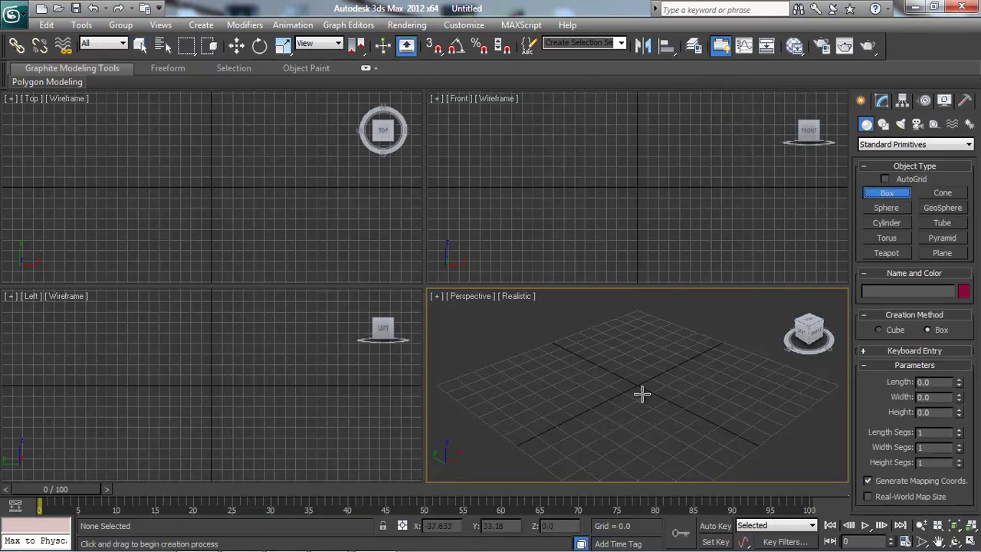
mouse_move(535, 389)
mouse_down()
mouse_move(710, 401)
mouse_move(727, 357)
mouse_up()
click(642, 394)
click(728, 350)
click(660, 352)
mouse_move(660, 352)
mouse_down()
mouse_move(659, 298)
mouse_move(429, 372)
mouse_move(547, 435)
mouse_move(476, 338)
mouse_up()
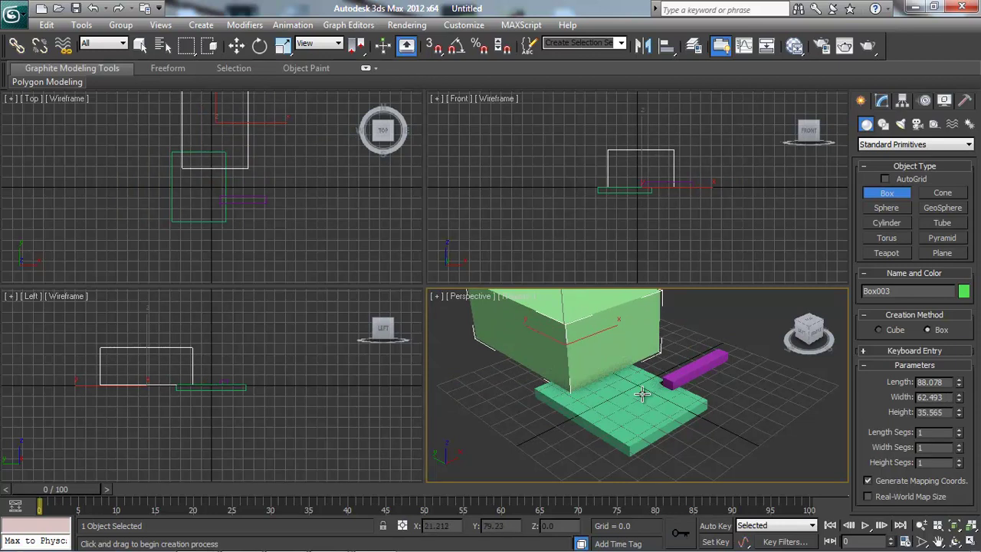
click(643, 394)
- Minimize 3ds Max, open the SP112 archive from Removable Disk (H:) and arrange its WinRAR window beside the Downloads folder window
click(914, 6)
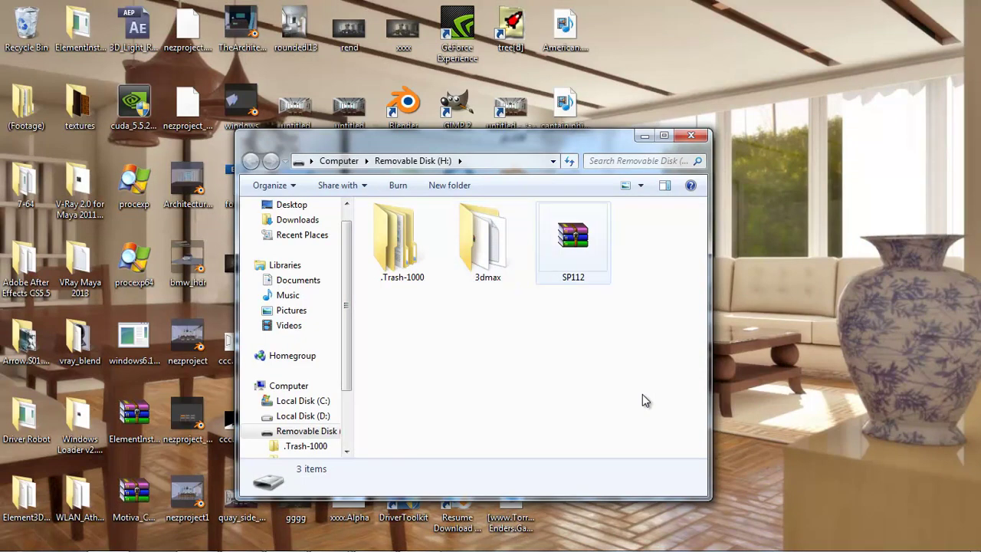
double_click(573, 243)
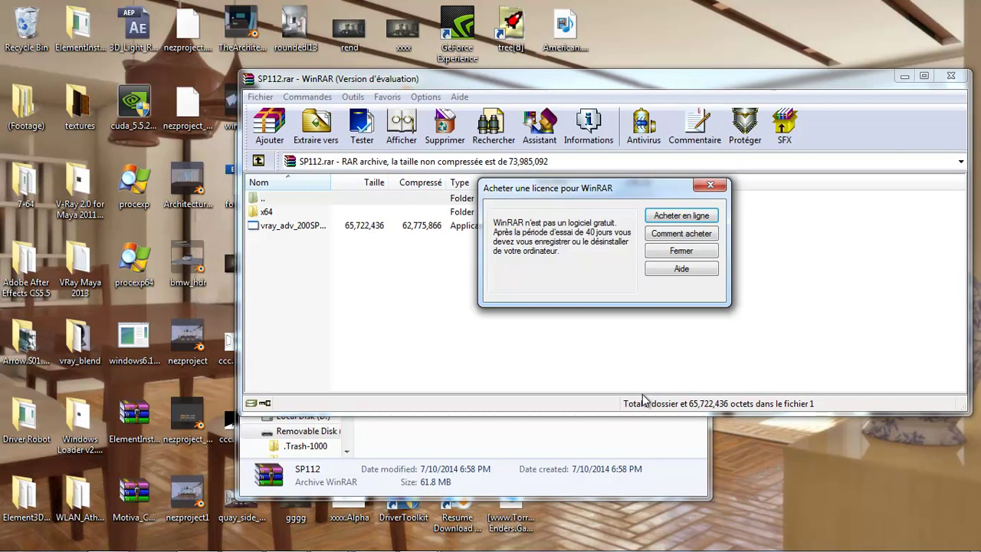
click(682, 251)
drag(440, 79, 980, 23)
drag(440, 142, 261, 123)
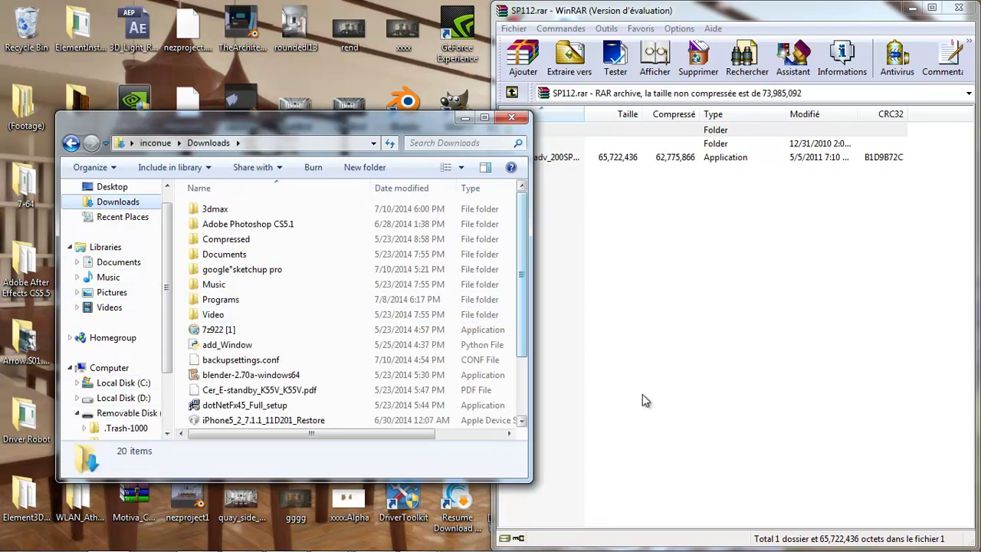
- Go up to Removable Disk (H:) in WinRAR and copy SP112.rar into the Downloads folder
drag(522, 276, 521, 294)
scroll(644, 400, down, 2)
click(644, 400)
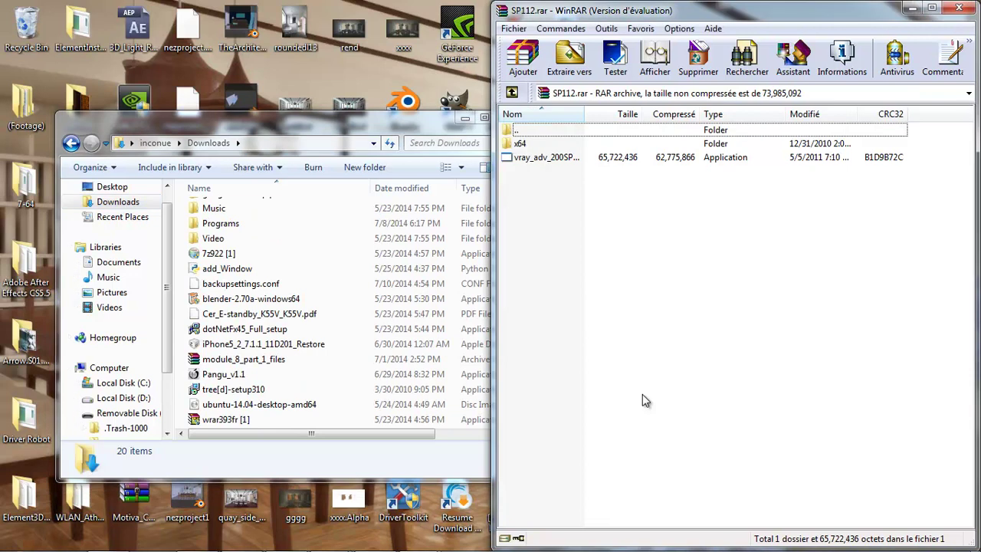
key(BackSpace)
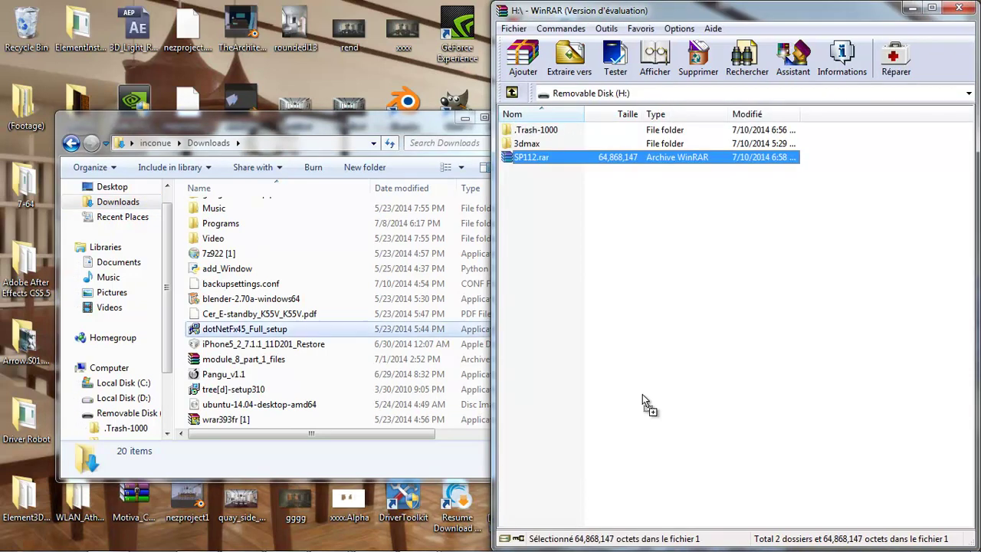
drag(644, 400, 345, 404)
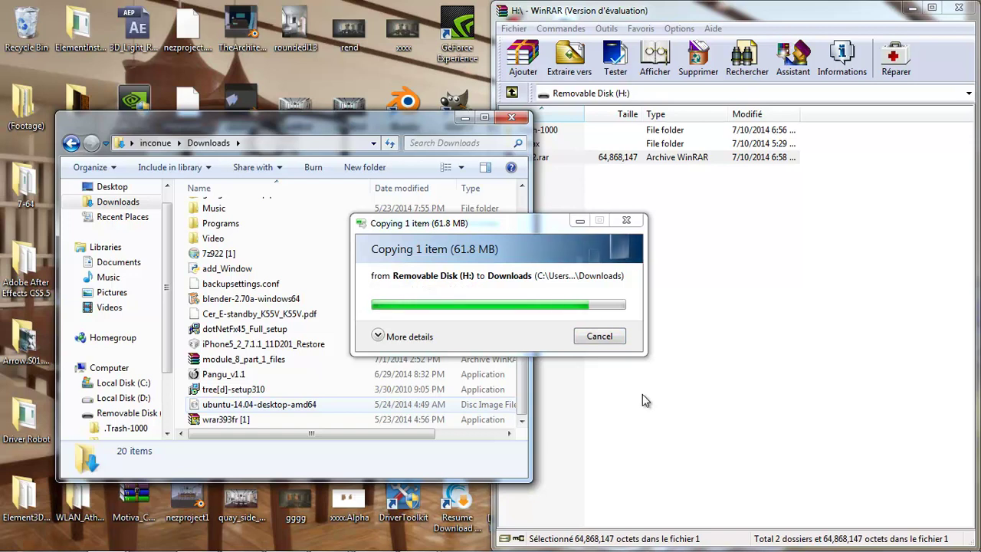
- Extract the SP112 archive in the Downloads folder into its own SP112 folder
key(shift+F10)
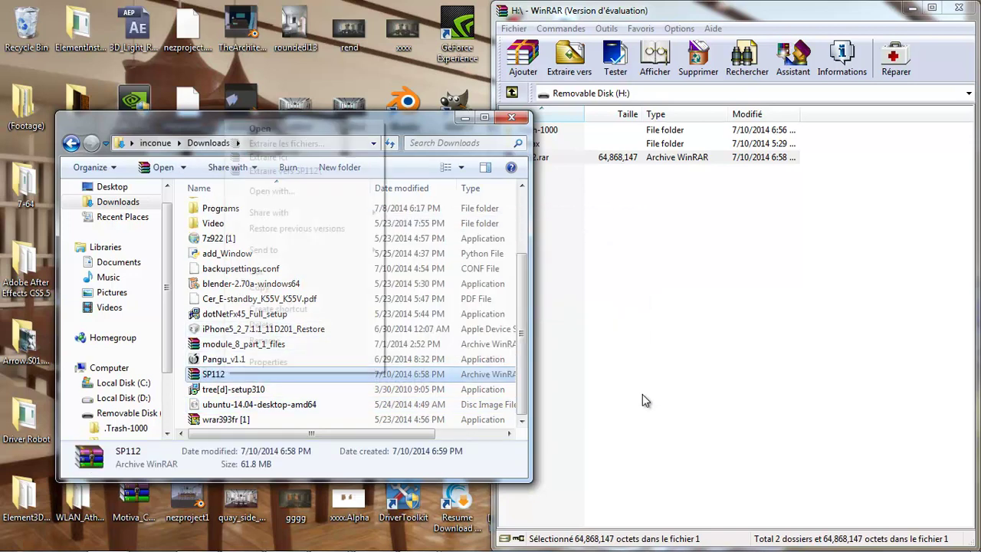
key(Up)
key(Up)
key(Up)
key(Up)
key(Up)
key(Up)
key(Up)
key(Up)
key(Up)
key(Up)
key(Up)
key(Return)
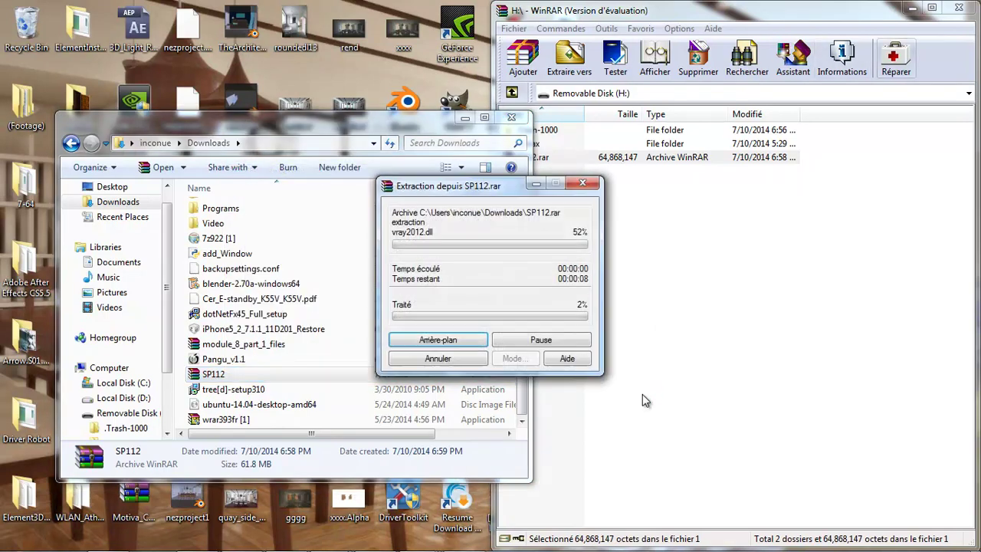
- Close the WinRAR window showing Removable Disk (H:) and return to the Downloads folder window
key(alt+Tab)
key(alt+F4)
key(alt+Tab)
key(alt+F4)
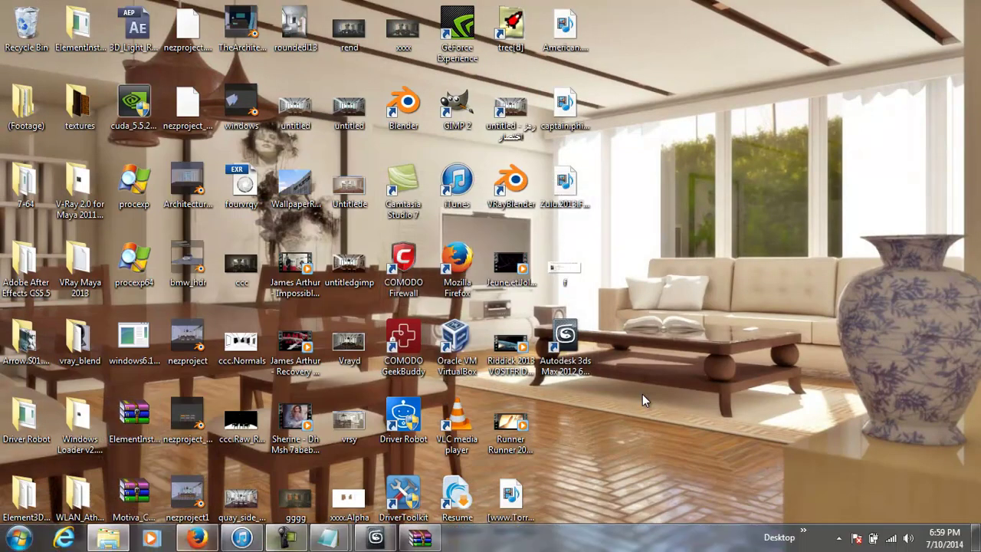
key(alt+Tab)
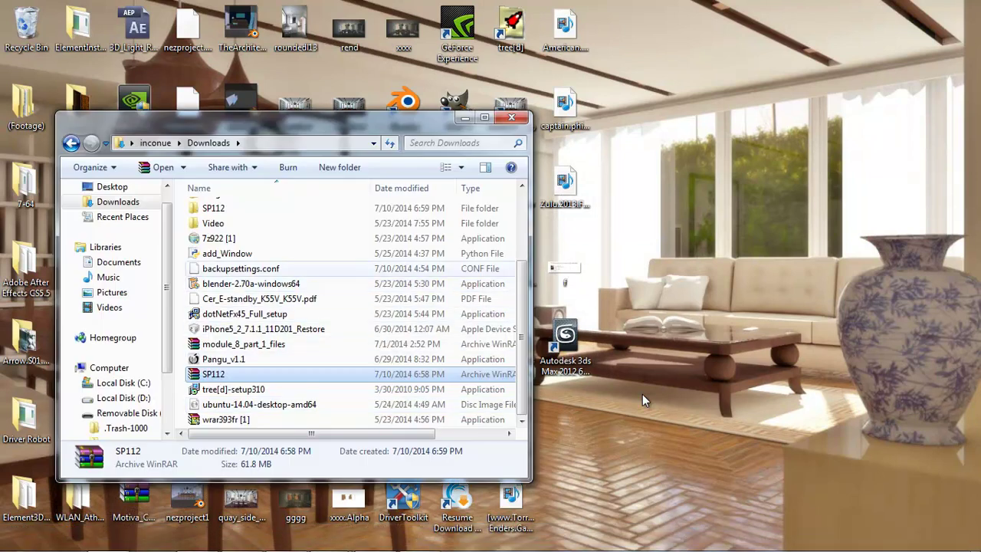
- Open the extracted SP112 folder and run the vray_adv_200SP1_max2012_x64 installer
key(s)
key(Return)
key(Down)
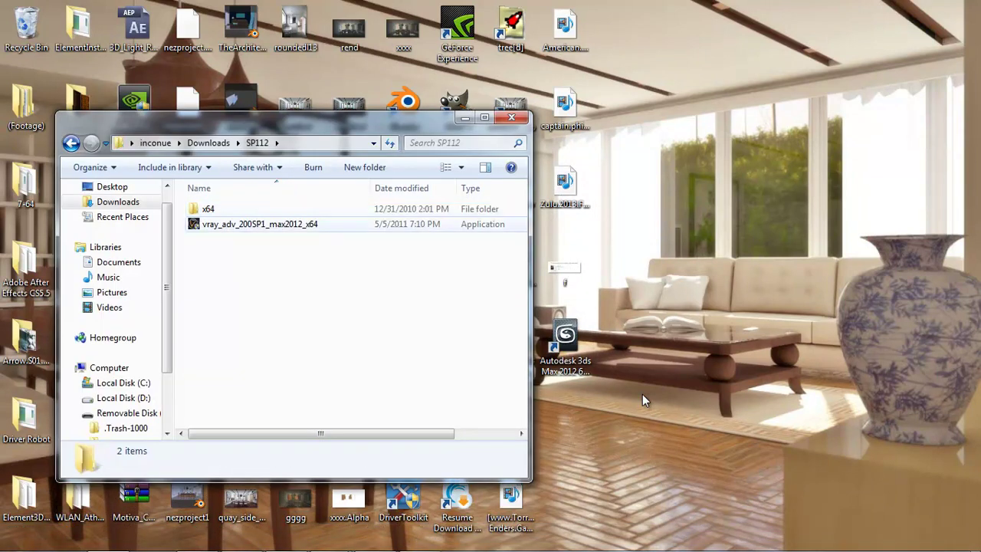
key(shift+F10)
key(Down)
key(Down)
key(Return)
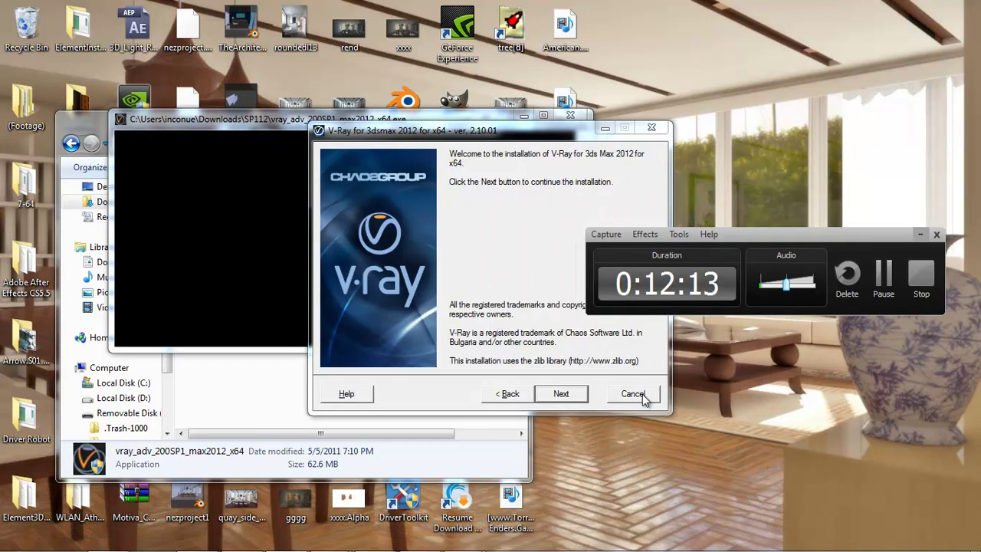
- Continue past the V-Ray installer's welcome page, switch to 3ds Max and close it without saving the scene
key(Return)
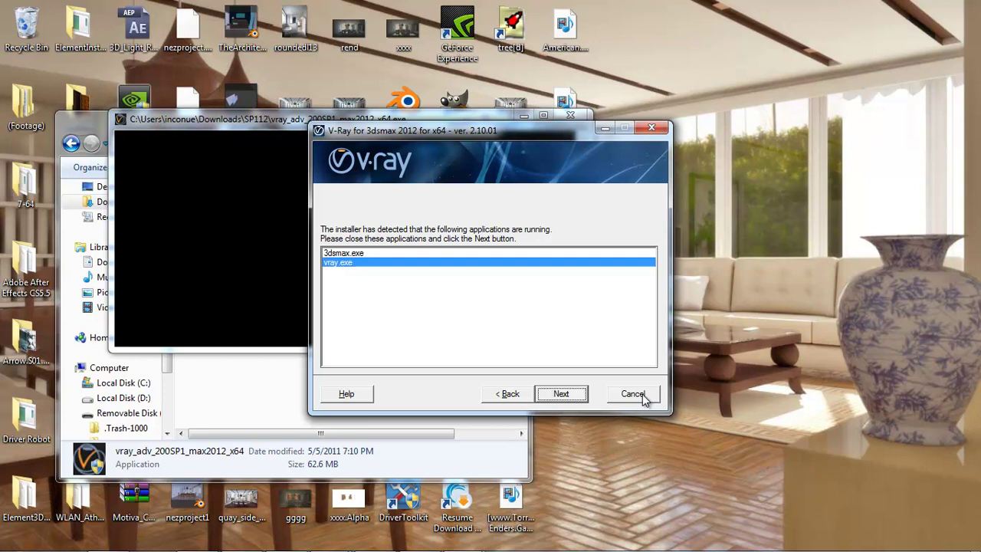
key(alt+Tab)
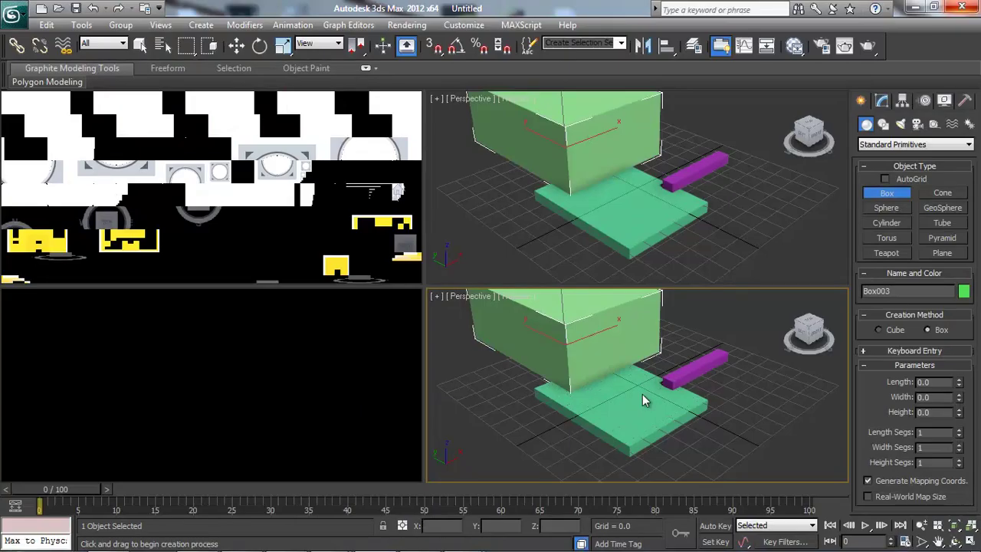
key(alt+F4)
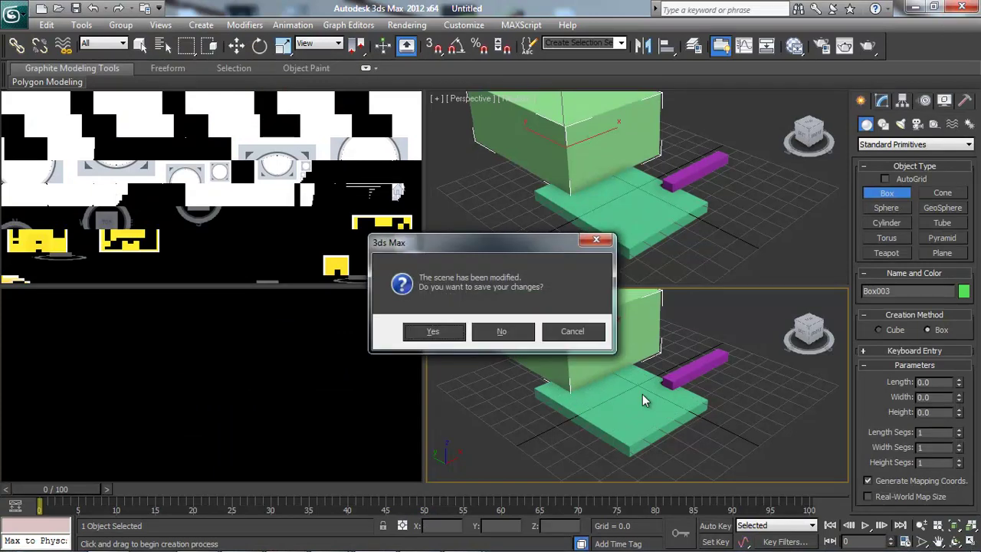
key(n)
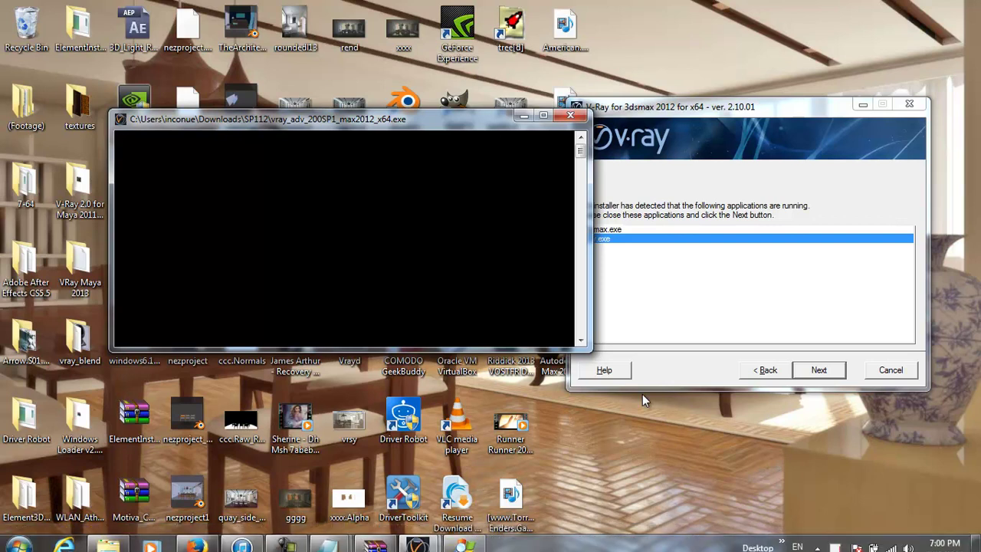
- Try to kill the vray.exe process under vraymayaspawner2011.exe in Process Explorer, and close Process Explorer
key(alt+Tab)
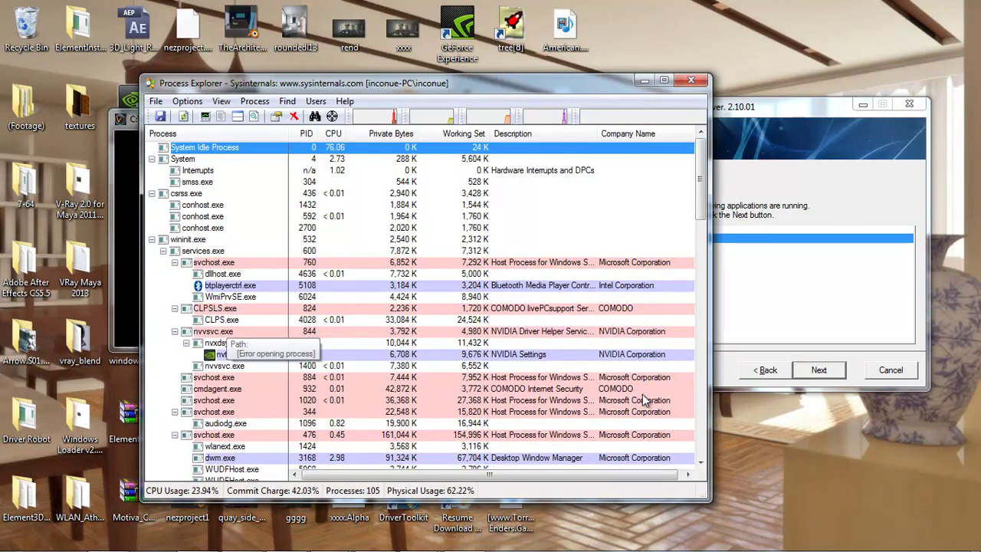
scroll(644, 400, down, 15)
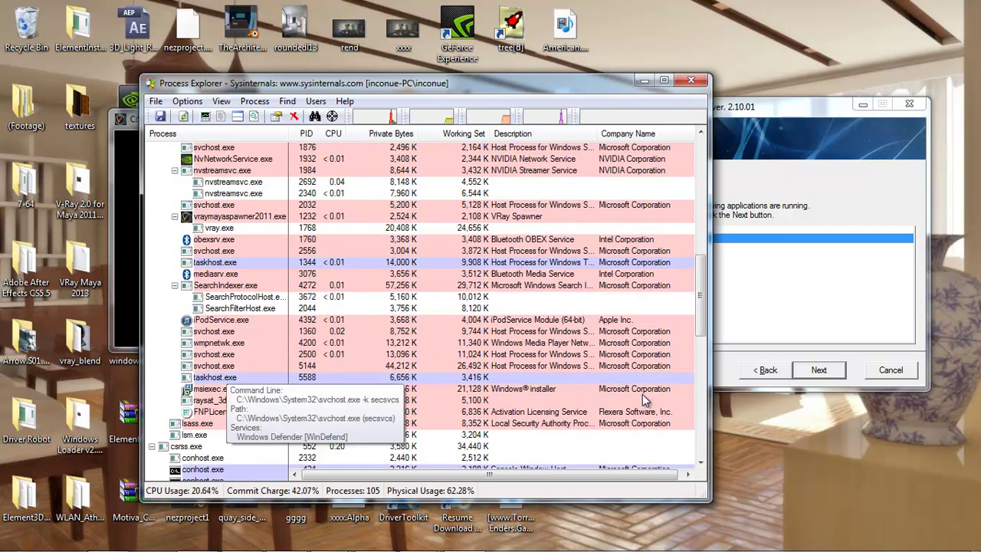
scroll(644, 401, down, 3)
scroll(644, 400, up, 3)
click(219, 227)
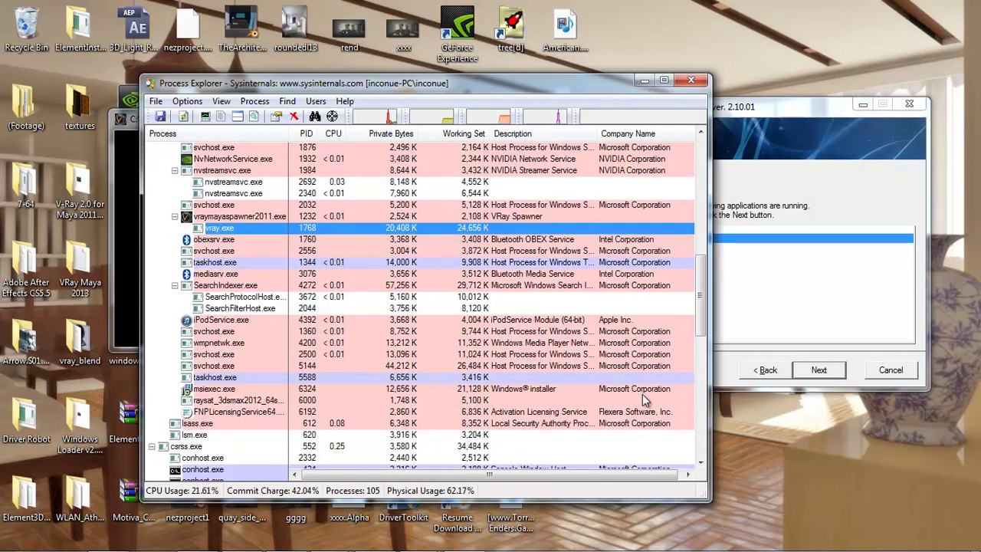
key(Menu)
key(Down)
key(Down)
key(Down)
key(Down)
key(Return)
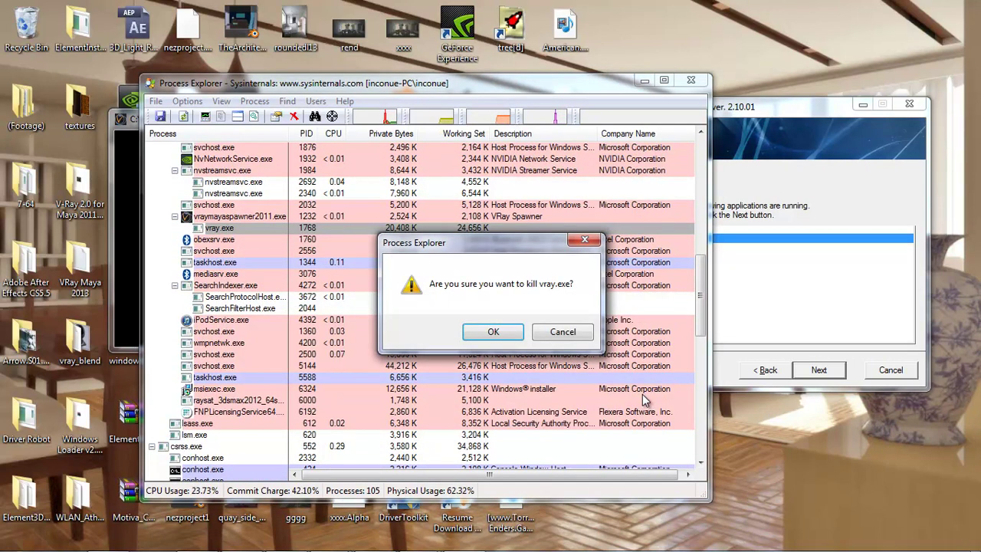
key(Return)
key(Return)
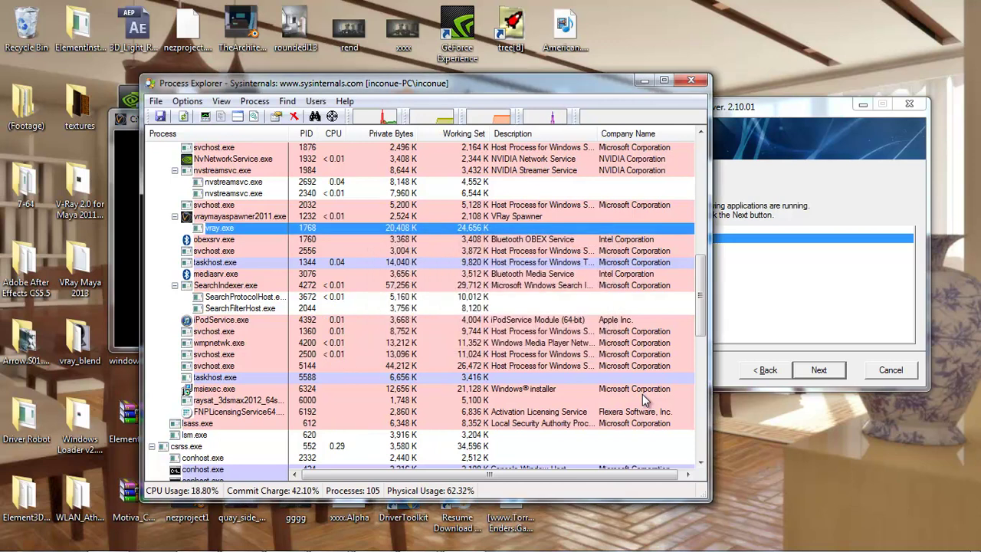
key(alt+F4)
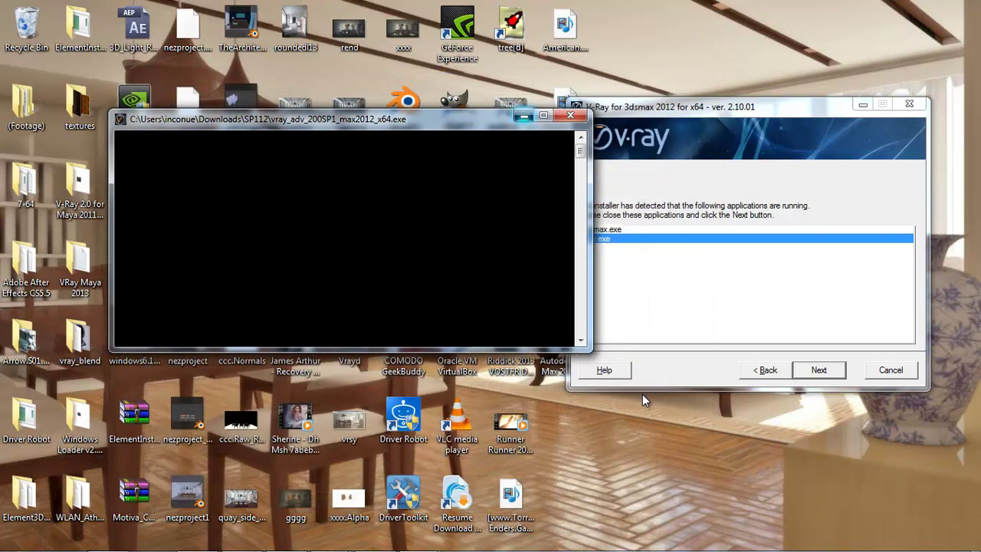
- Close the installer's console window and relaunch procexp from the desktop
key(alt+F4)
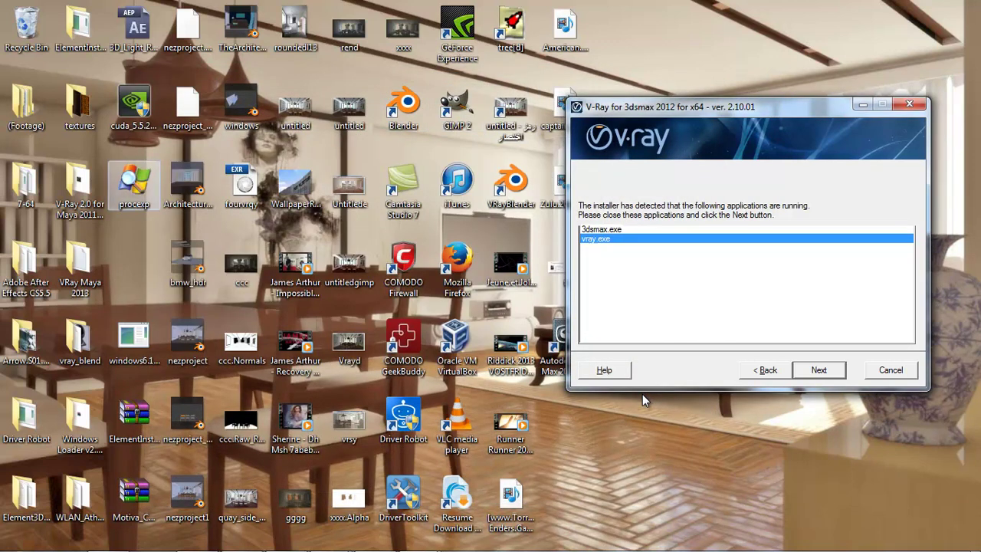
right_click(142, 190)
key(Return)
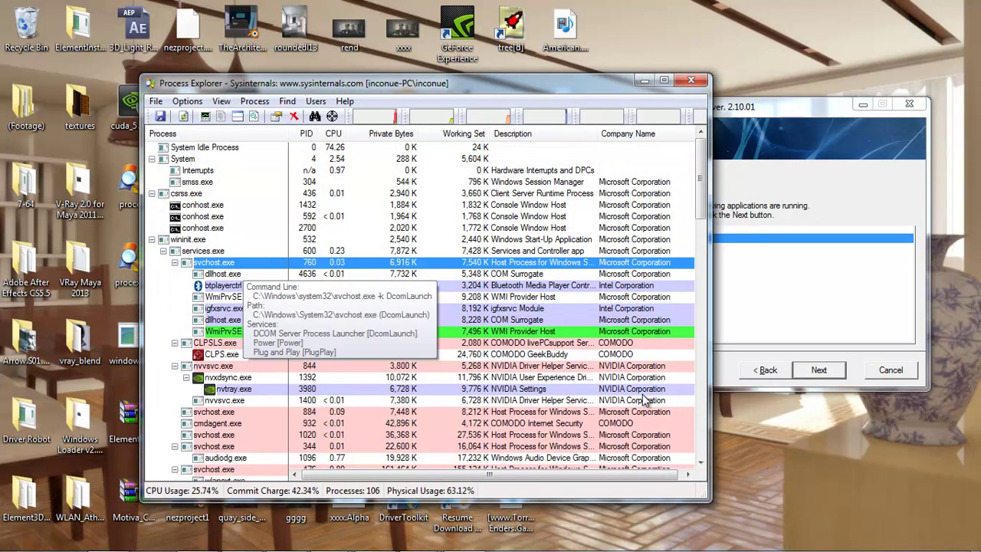
- Find vray.exe under vraymayaspawner2011.exe in the process list and kill it
scroll(647, 400, down, 5)
scroll(646, 400, down, 7)
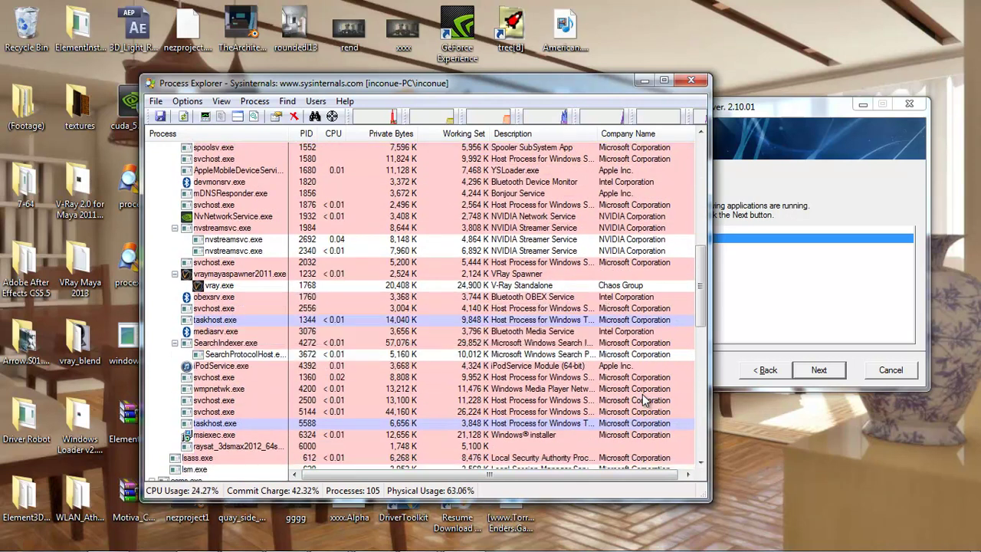
right_click(223, 286)
click(254, 354)
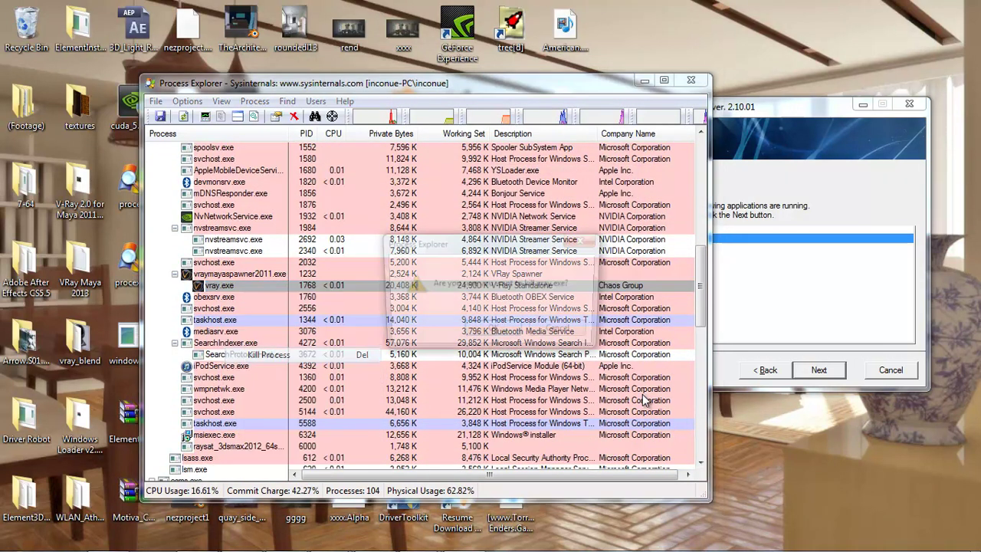
key(Return)
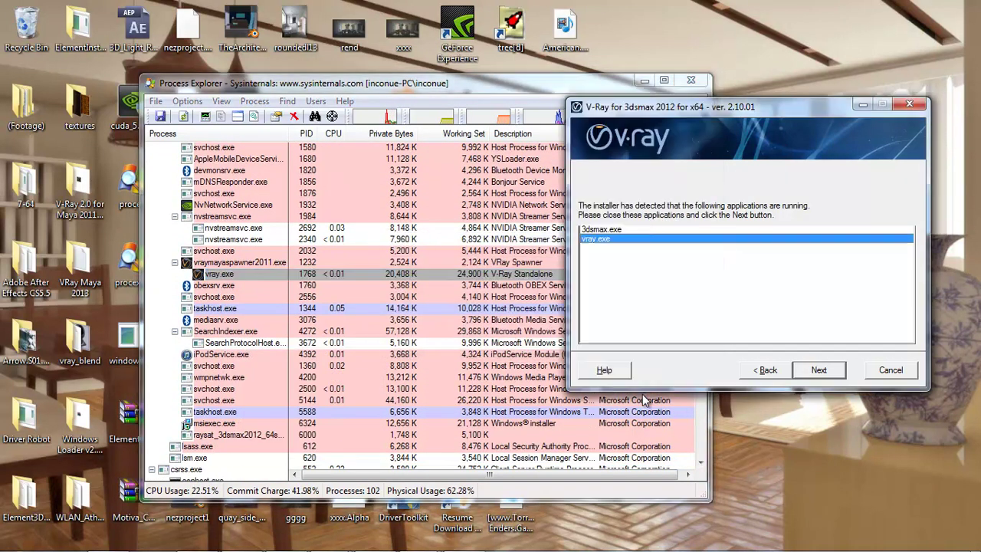
- Accept the V-Ray license agreement and keep the Workstation installation type with the local V-Ray license server and registered V-Ray menus
key(Return)
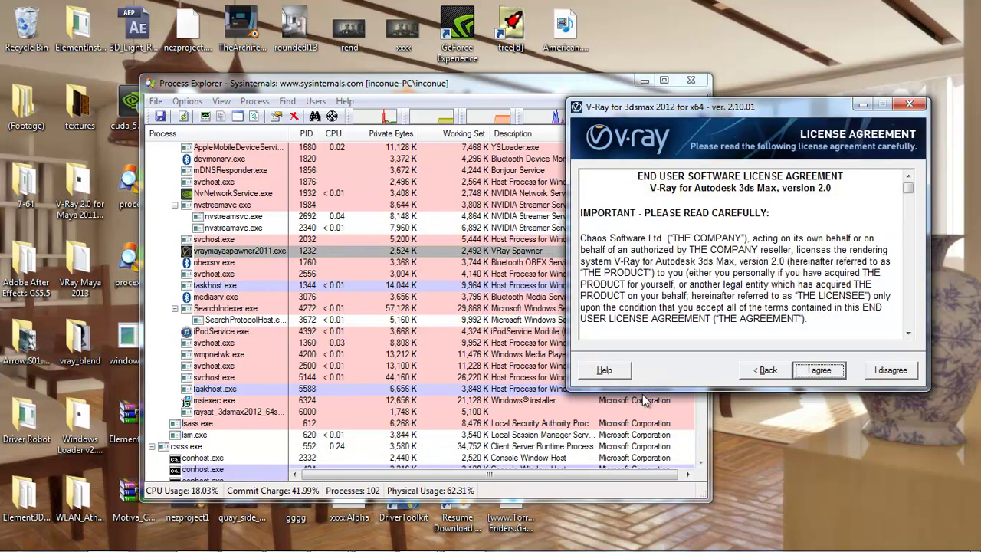
key(Return)
key(Return)
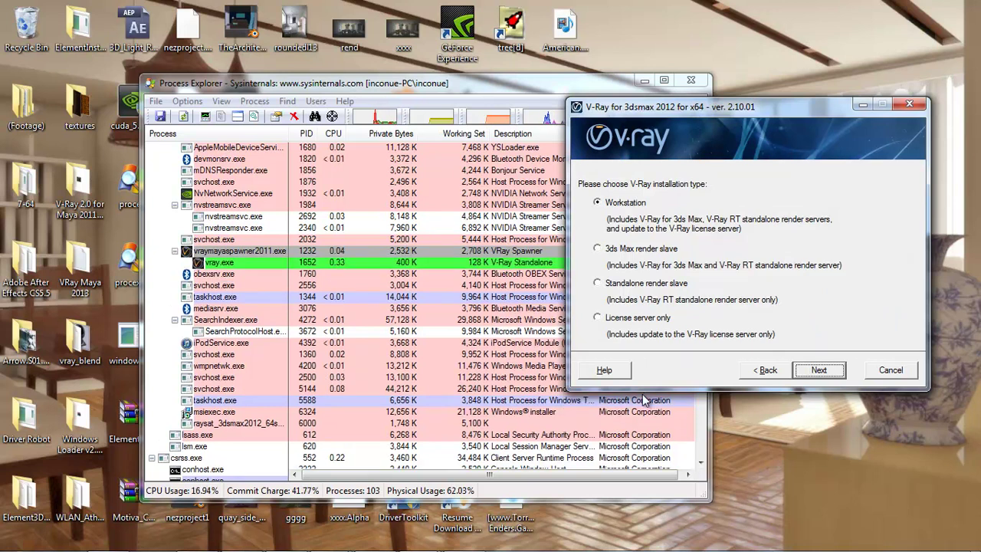
key(Return)
key(Return)
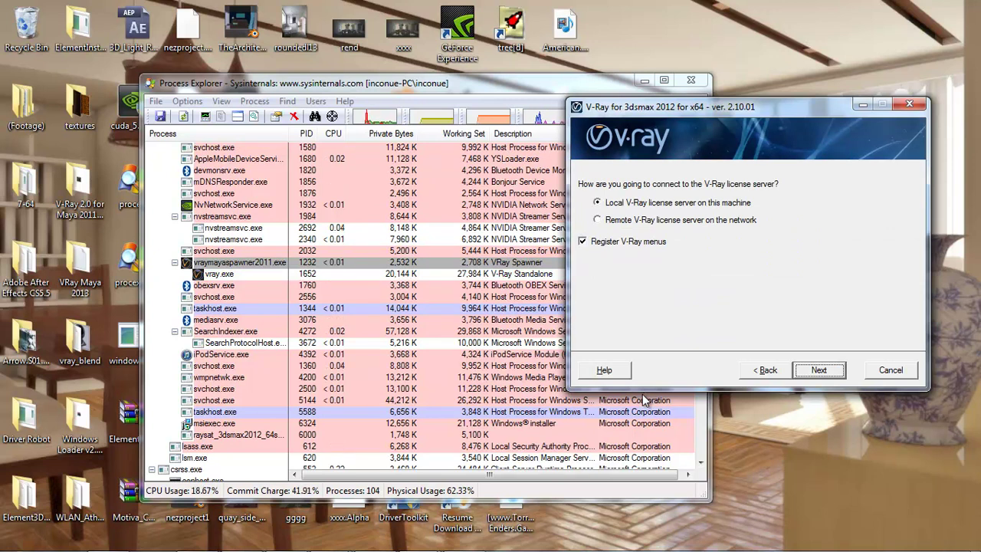
key(Return)
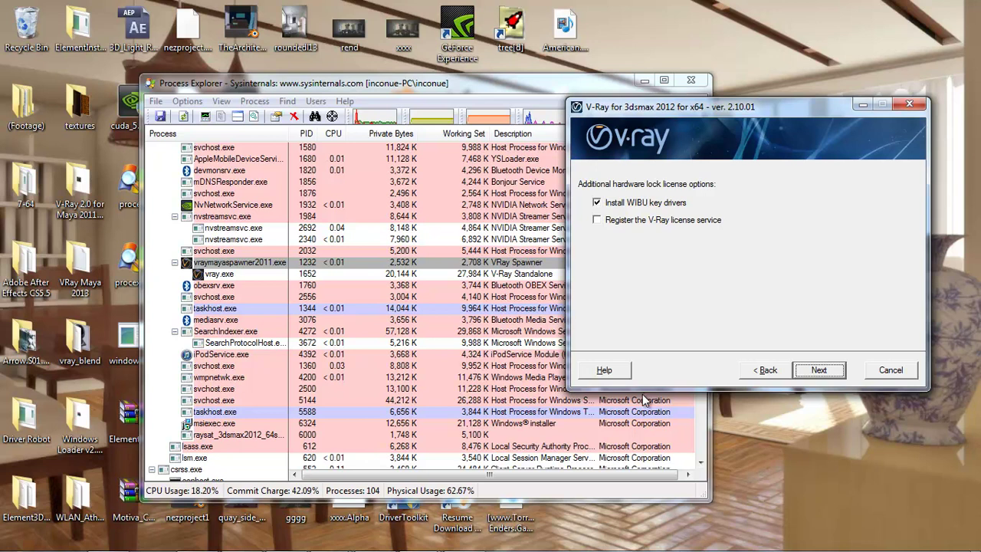
- Turn off the WIBU key drivers, enable registering the V-Ray license service, and start the installation
key(Tab)
key(space)
key(Tab)
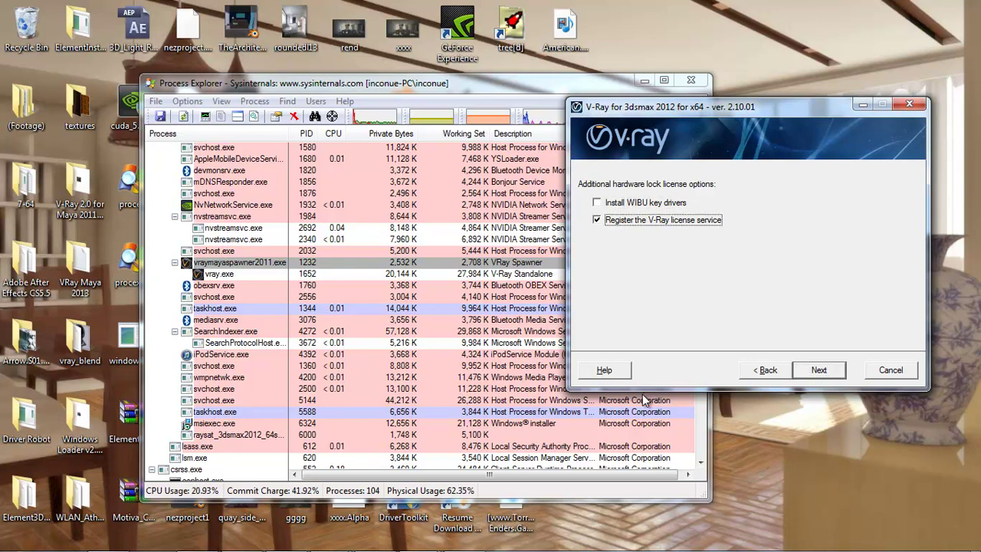
key(Return)
key(Return)
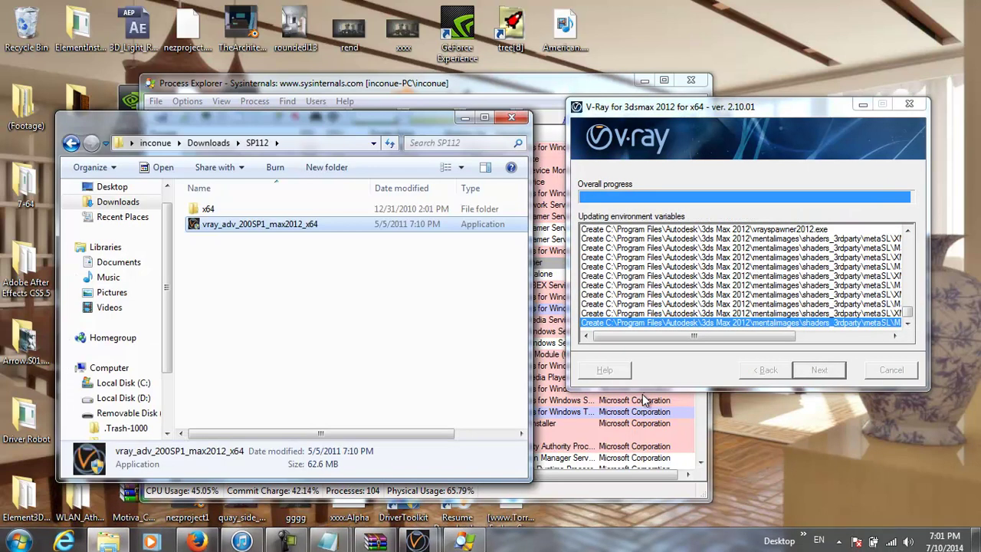
- Open the Crack folder inside the x64 subfolder of SP112
key(Up)
key(Return)
key(Down)
key(Return)
drag(130, 112, 130, 100)
key(BackSpace)
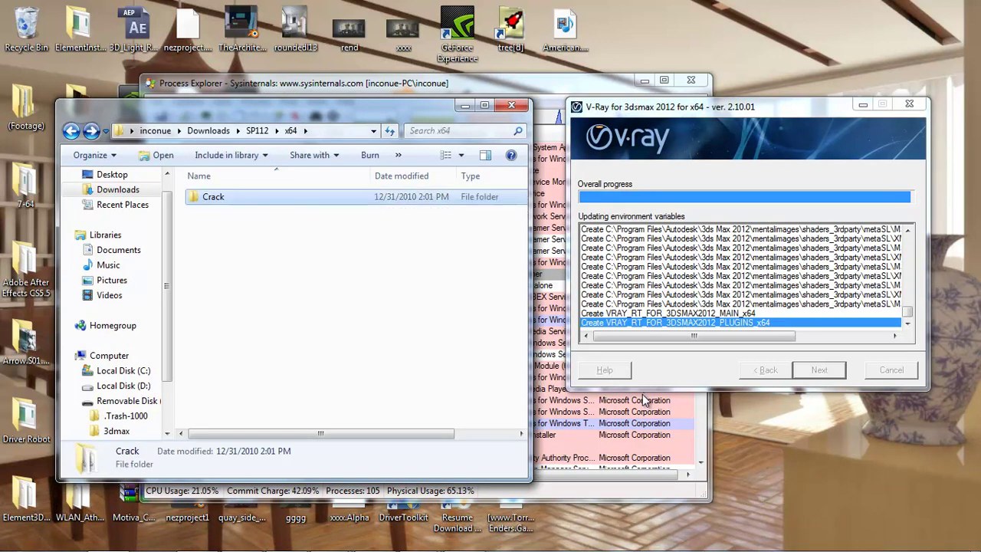
key(BackSpace)
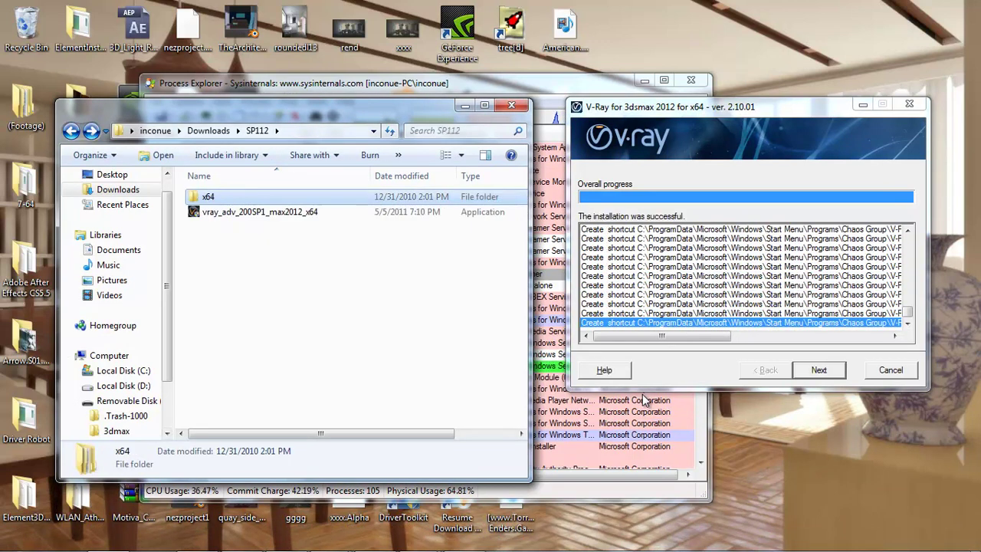
key(F2)
key(Return)
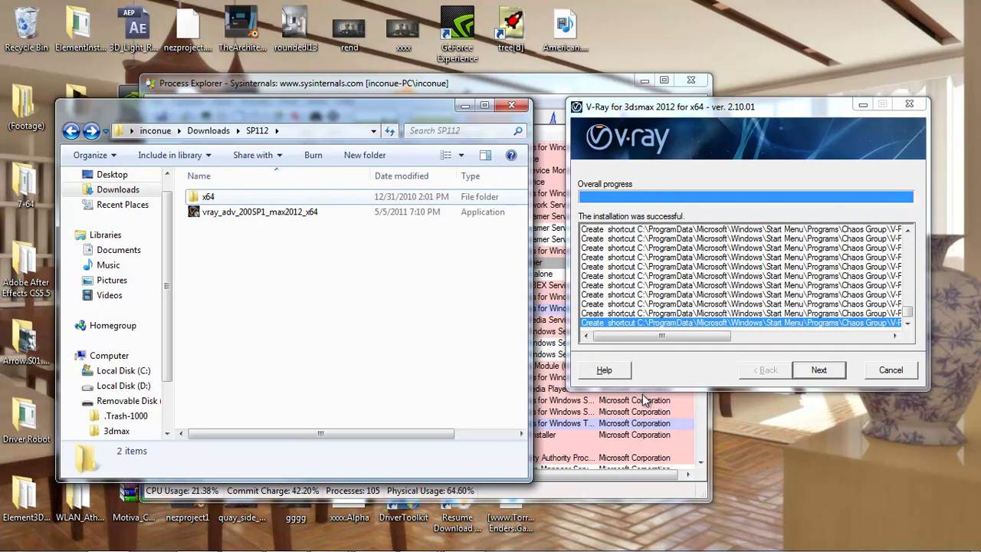
key(Return)
key(Down)
key(Return)
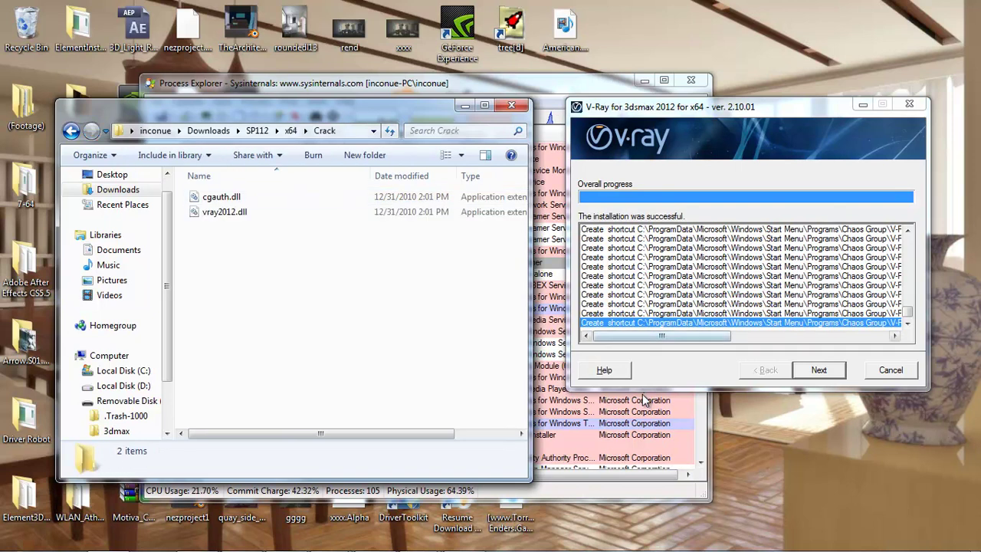
- Finish the V-Ray installer and move the Process Explorer window clear of the Crack folder window
key(alt+Tab)
key(Return)
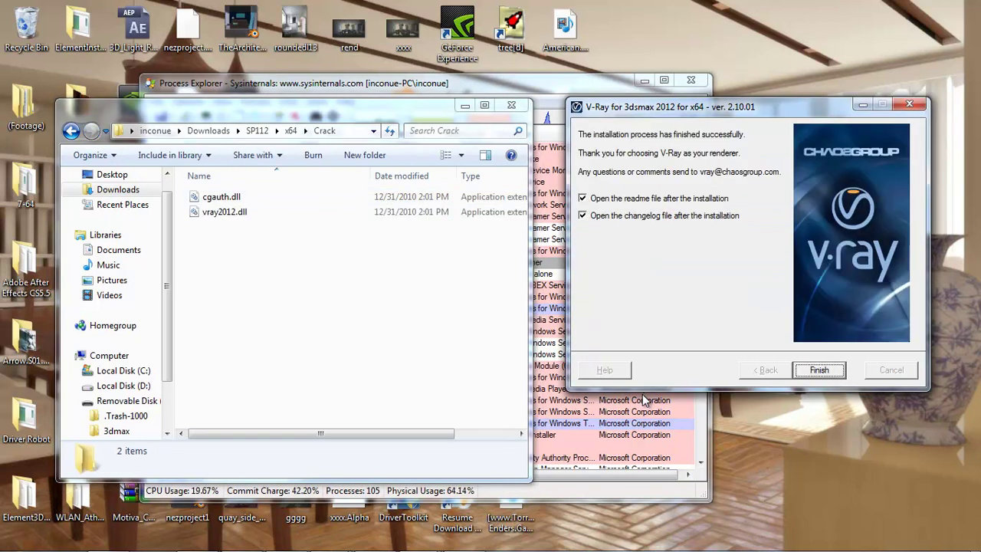
key(Tab)
key(Tab)
key(Tab)
key(Return)
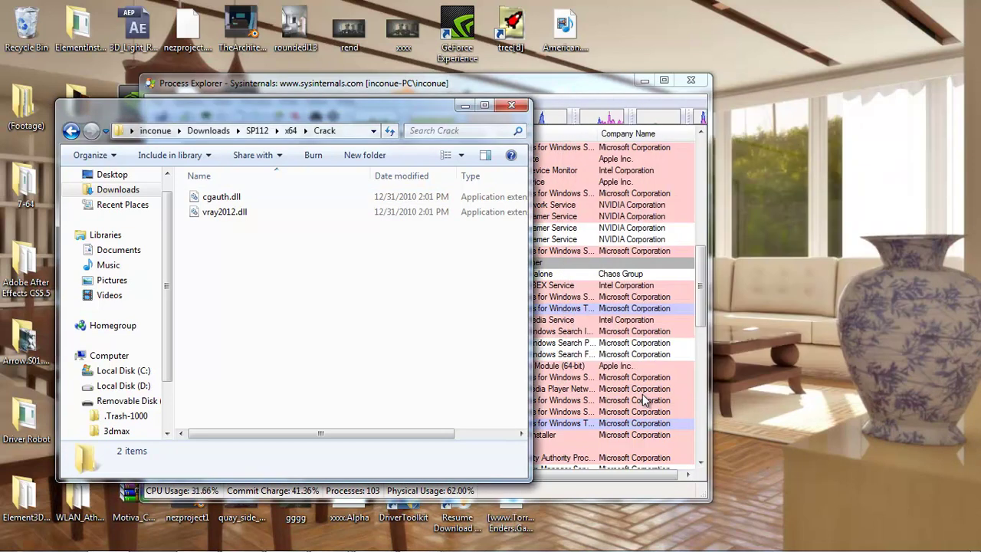
drag(306, 83, 622, 76)
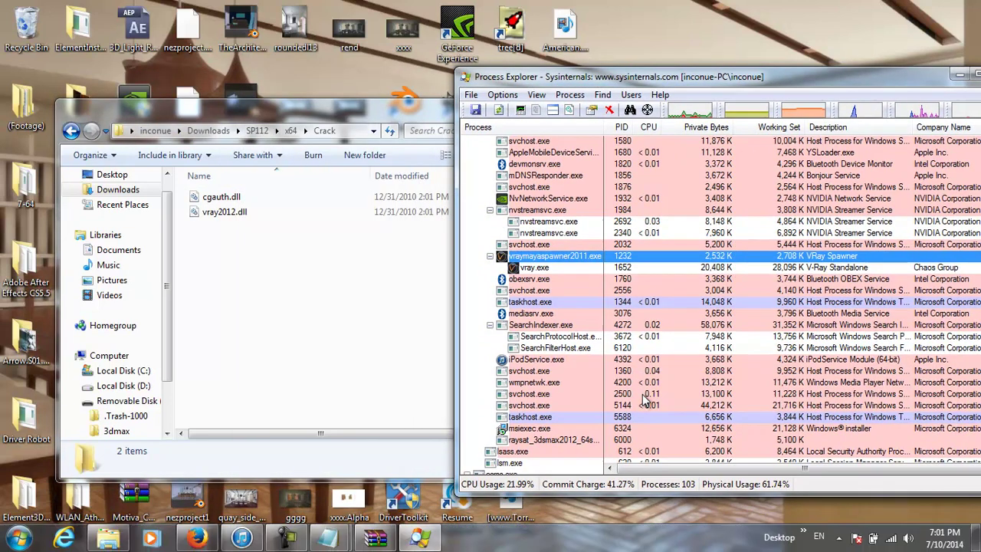
click(108, 538)
click(19, 538)
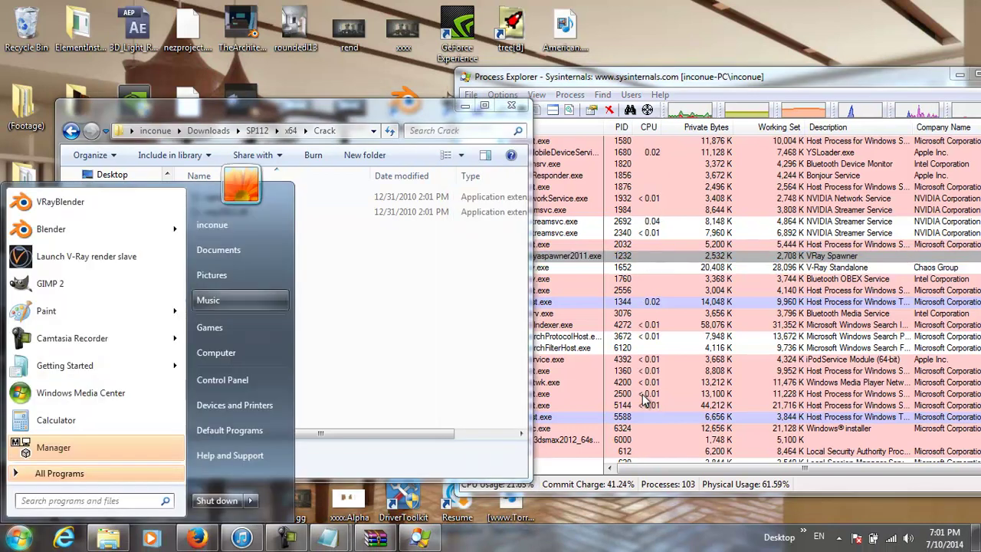
click(219, 250)
key(super+Right)
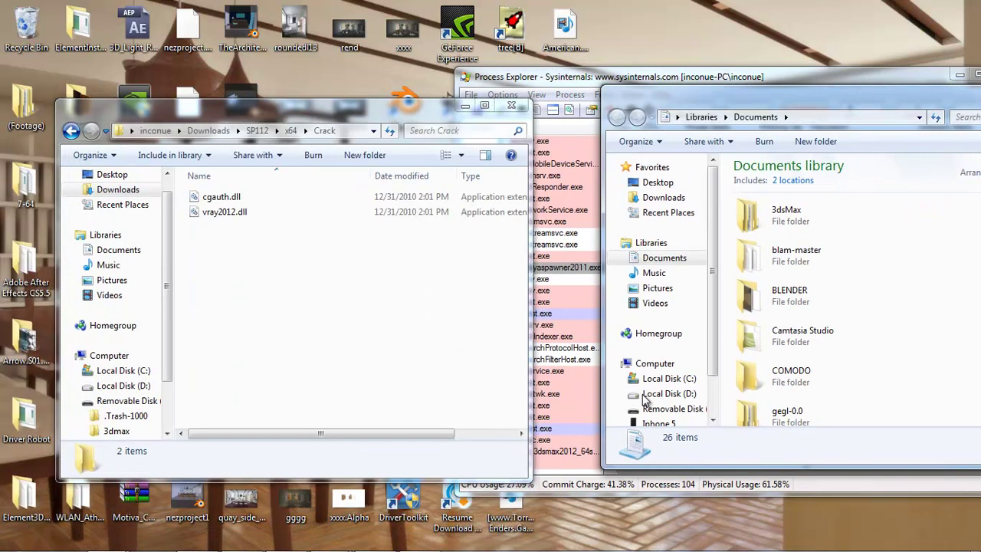
drag(790, 96, 600, 77)
click(867, 72)
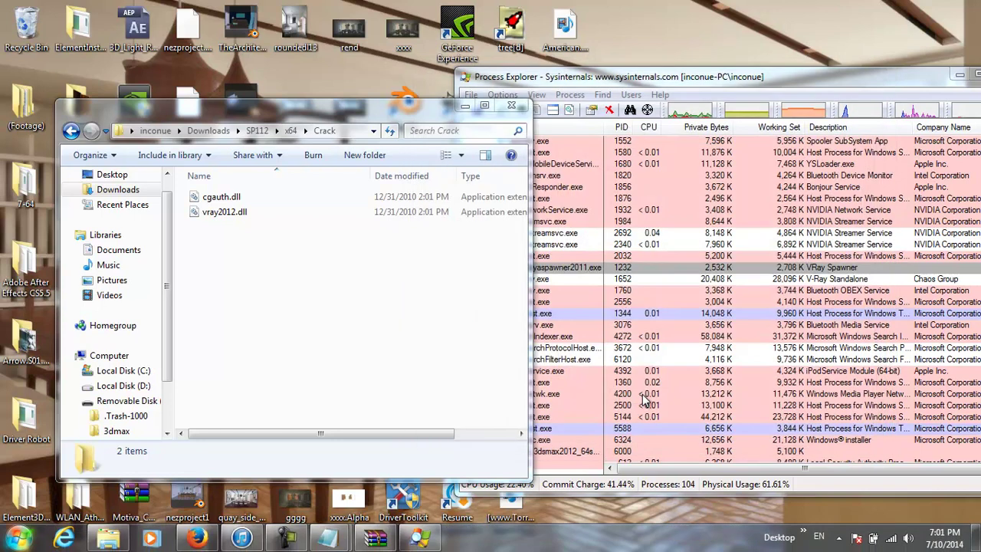
- Open the tools folder of V-Ray's 3dsmax 2012 for x64 installation, under Chaos Group in Program Files on Local Disk (C:)
click(20, 538)
click(59, 473)
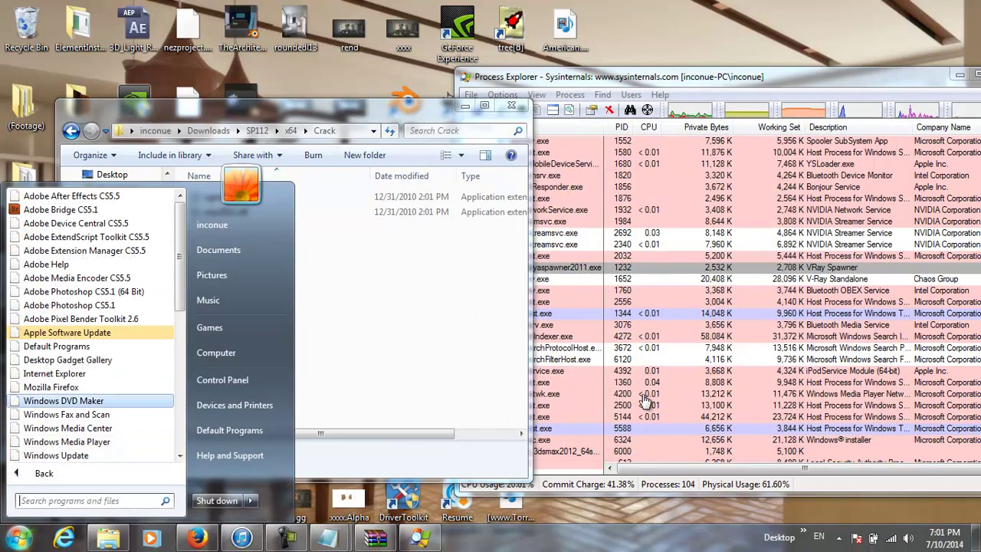
scroll(92, 345, down, 5)
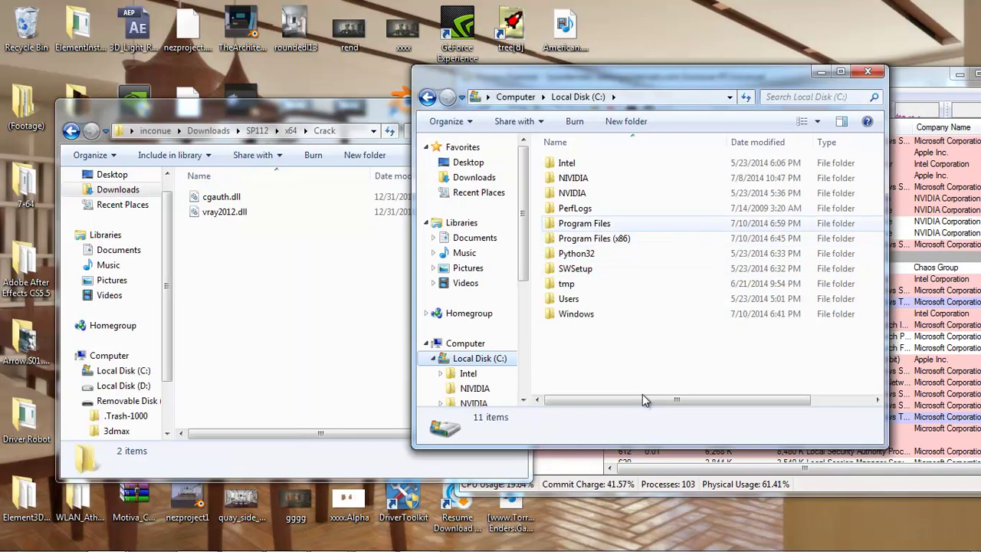
double_click(585, 224)
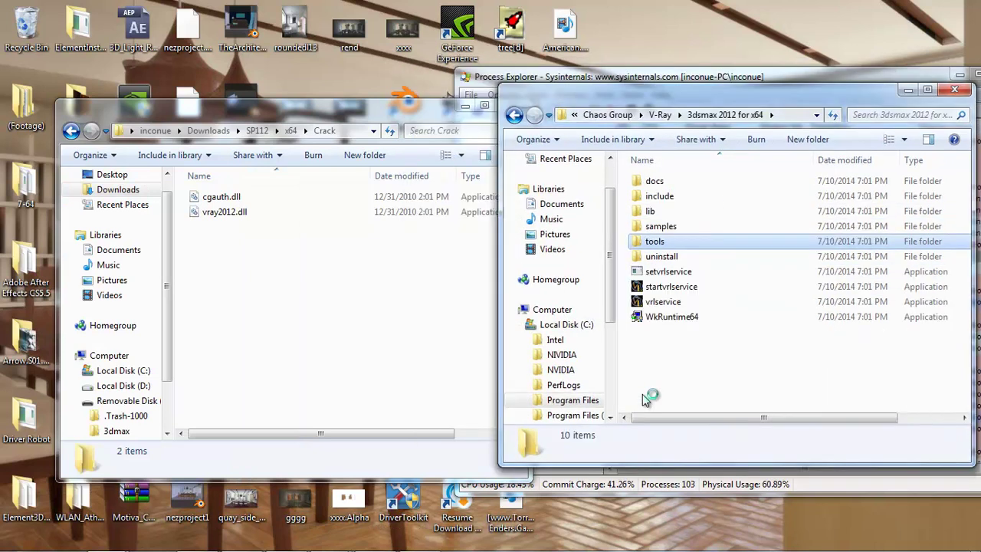
double_click(654, 241)
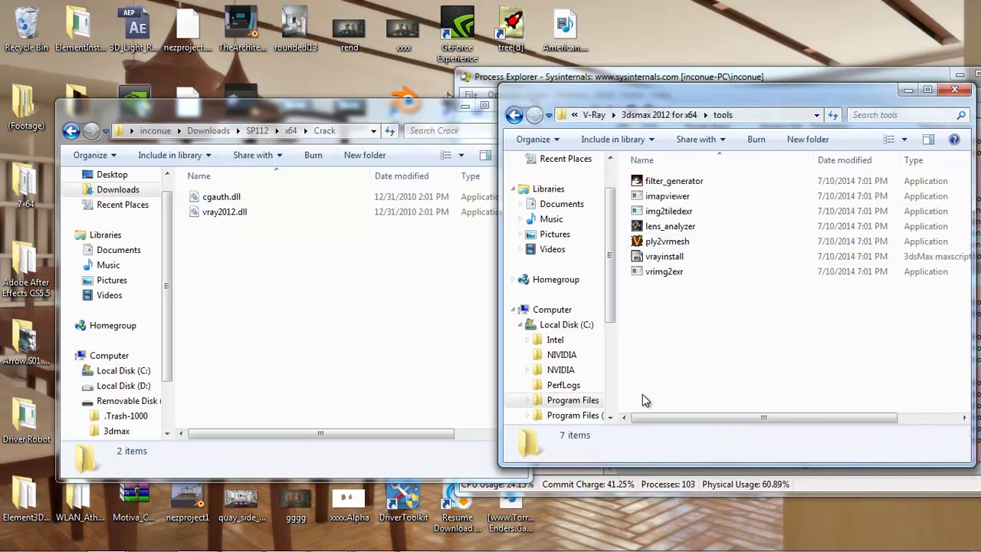
- Check the docs folder of V-Ray's 3dsmax 2012 for x64 installation and return to the parent V-Ray folder
click(513, 115)
key(Up)
key(Up)
key(Up)
key(Up)
key(Return)
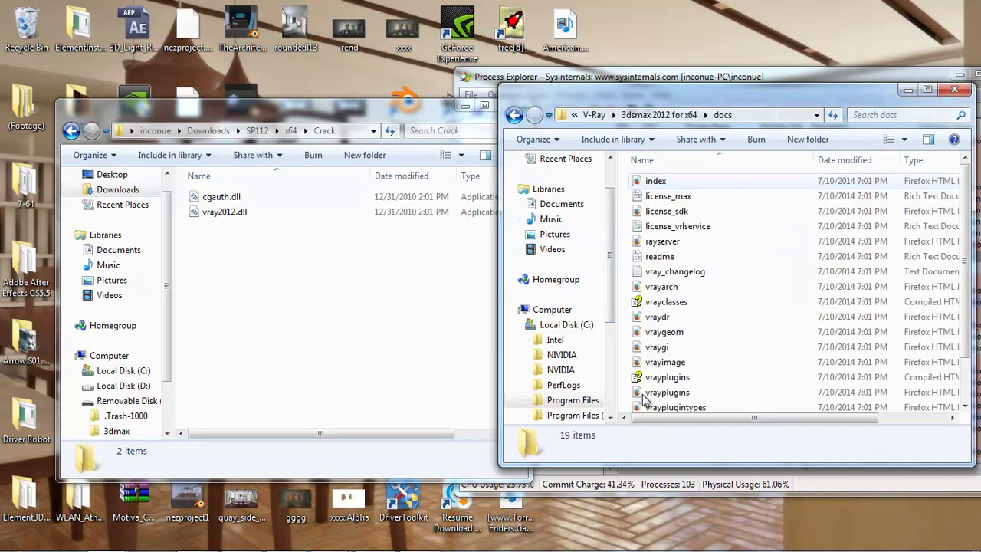
key(BackSpace)
key(BackSpace)
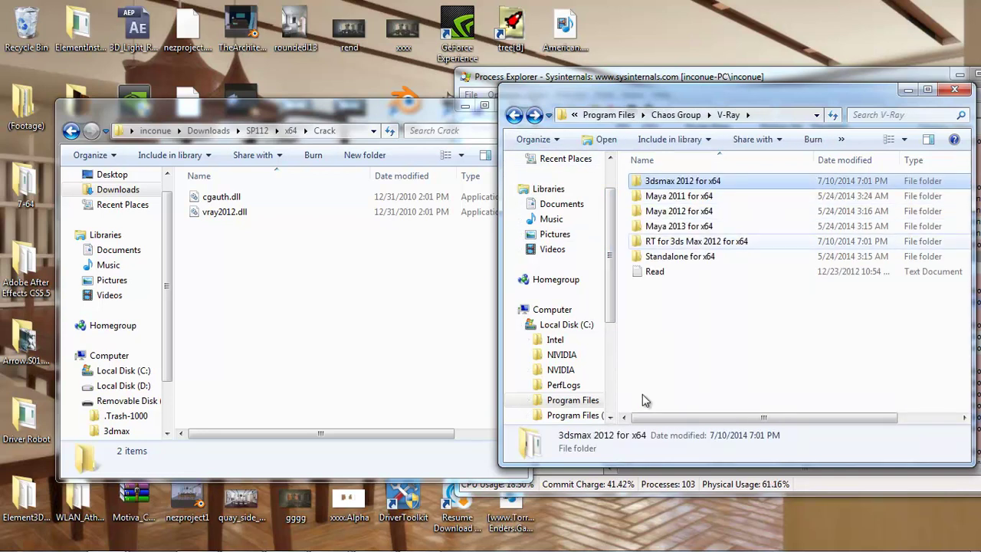
- Open the bin folder inside RT for 3ds Max 2012 for x64
key(Down)
key(Down)
key(Down)
key(Down)
key(Return)
key(Return)
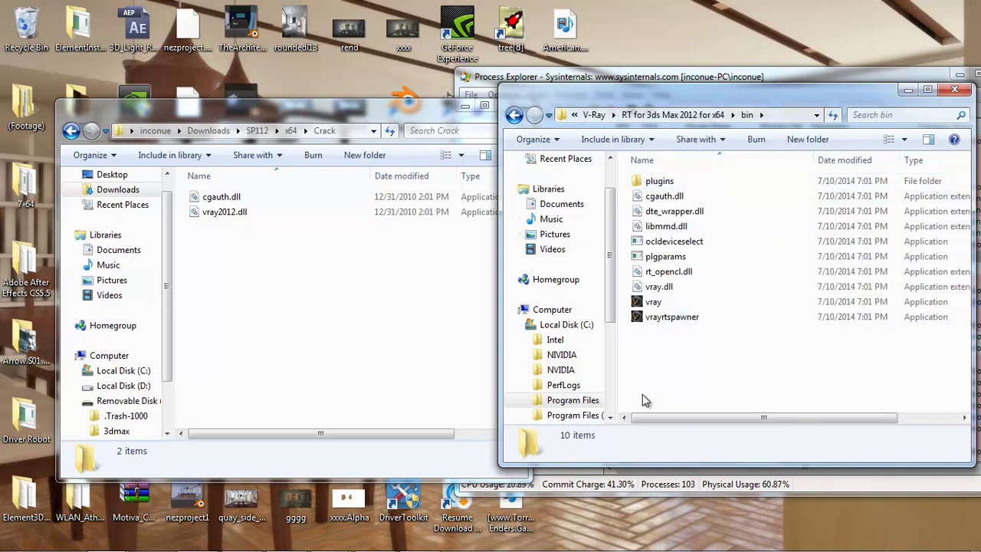
- Copy cgauth.dll from the Crack folder into the RT bin folder, replacing the existing file with administrator permission
right_click(222, 196)
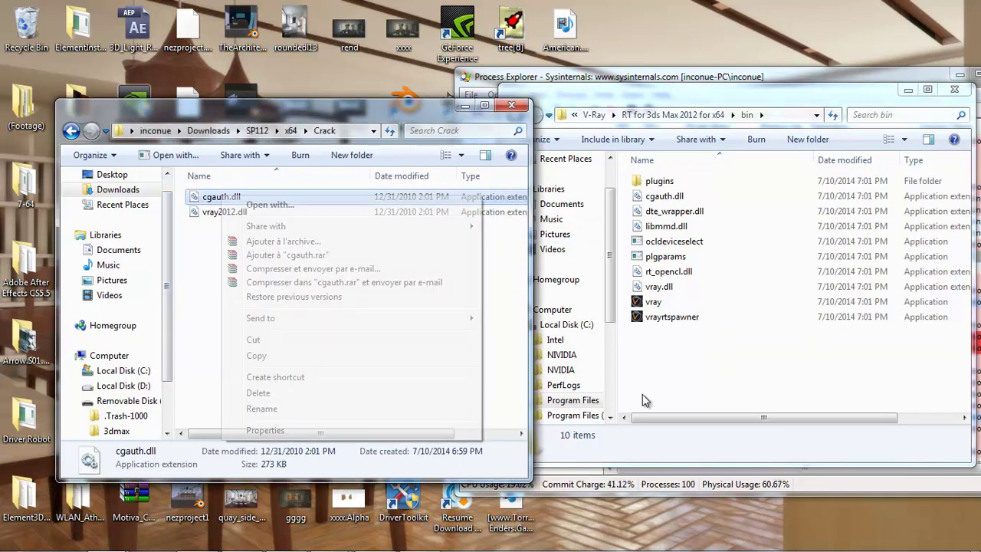
click(256, 356)
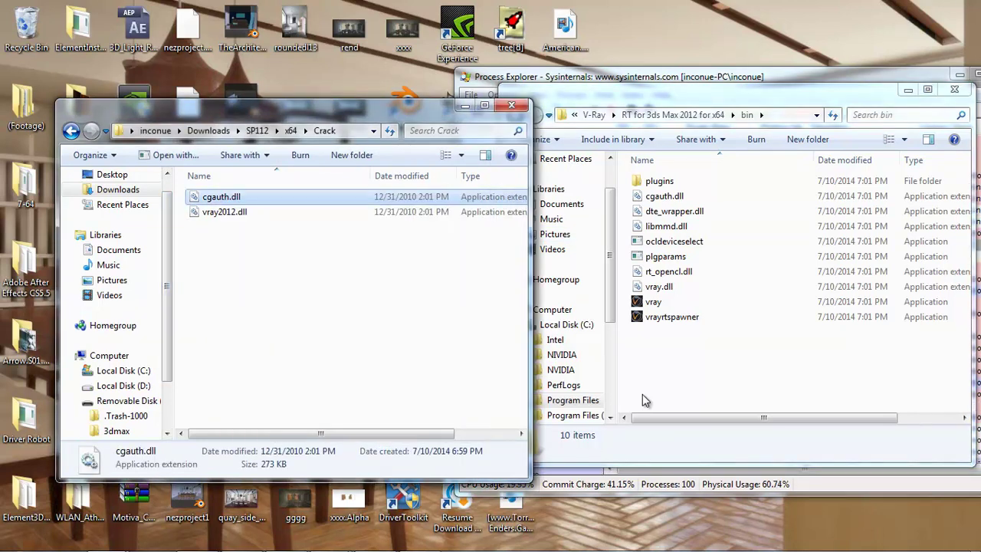
click(645, 400)
right_click(676, 388)
click(711, 281)
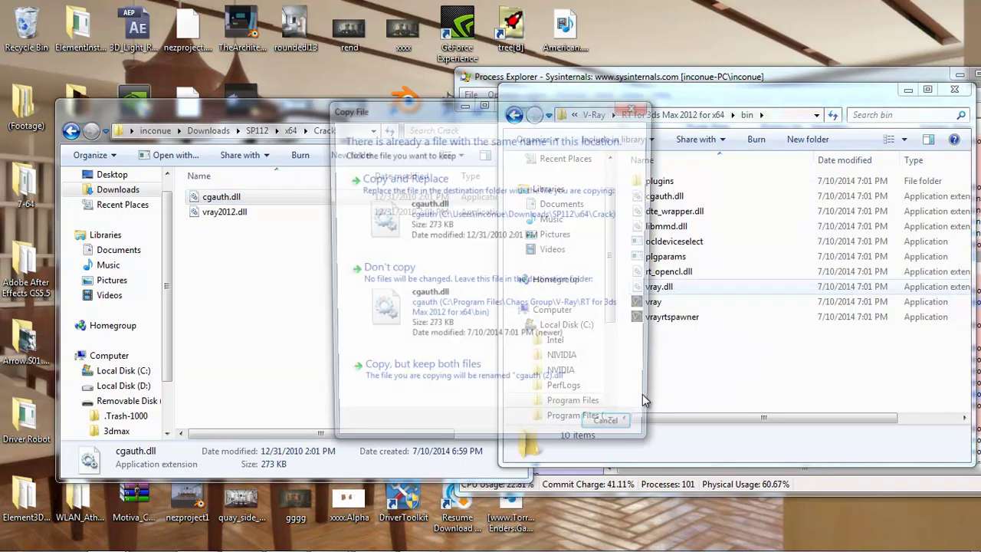
key(Down)
key(Down)
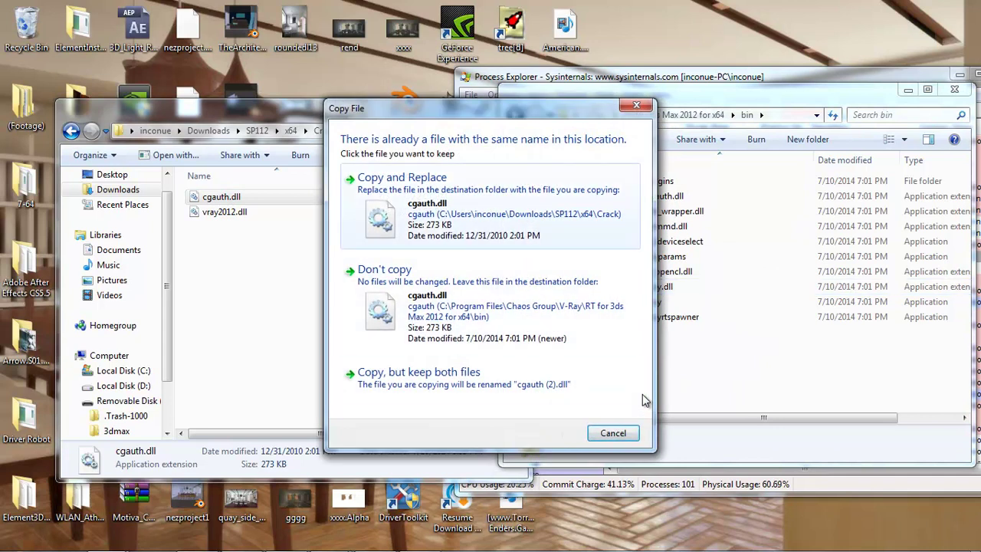
key(Return)
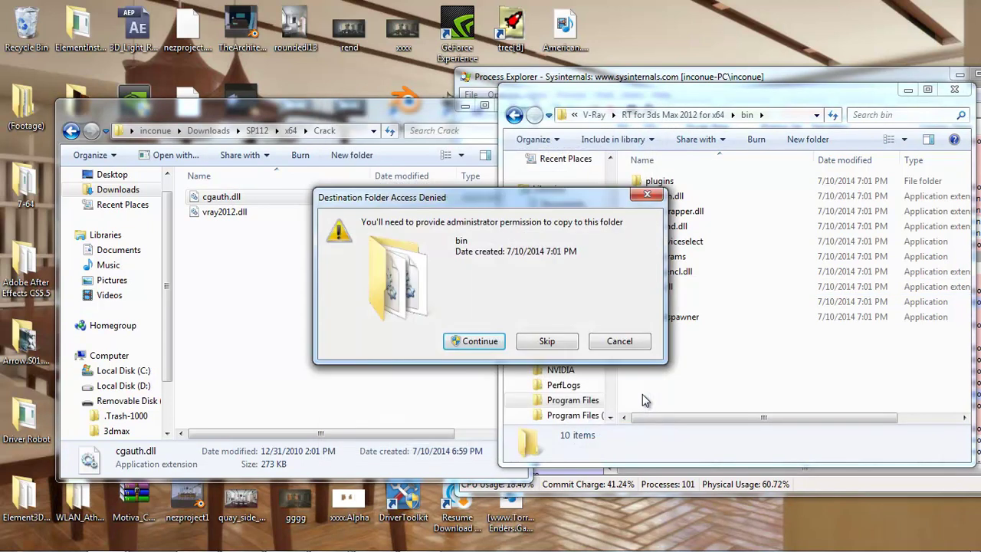
key(Return)
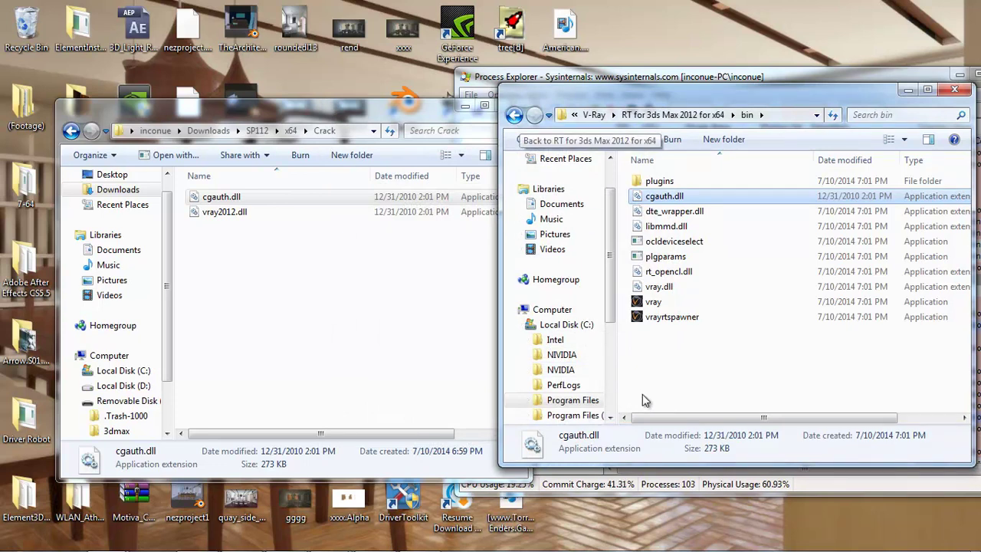
- Open the 3ds Max 2012 folder under Autodesk in Program Files on Local Disk (C:)
key(BackSpace)
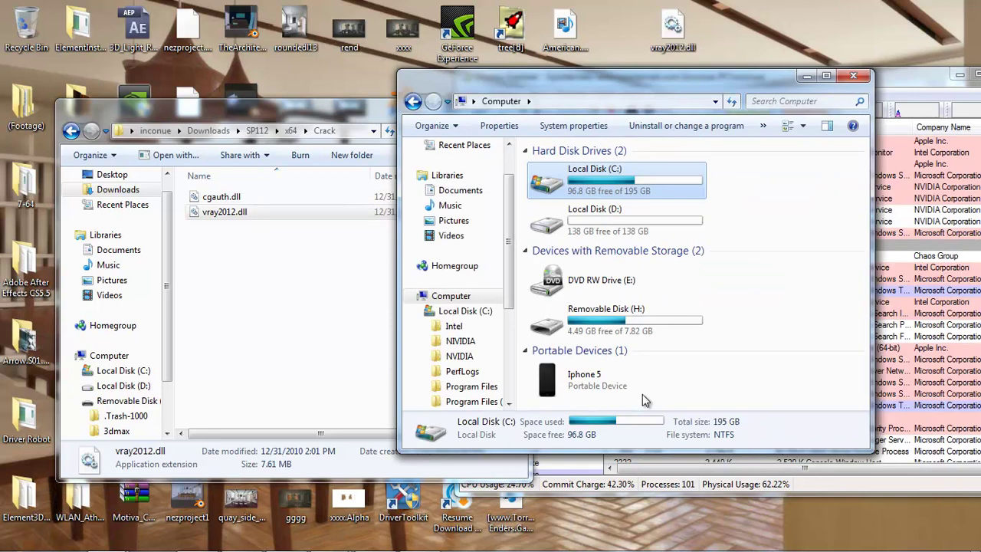
key(Return)
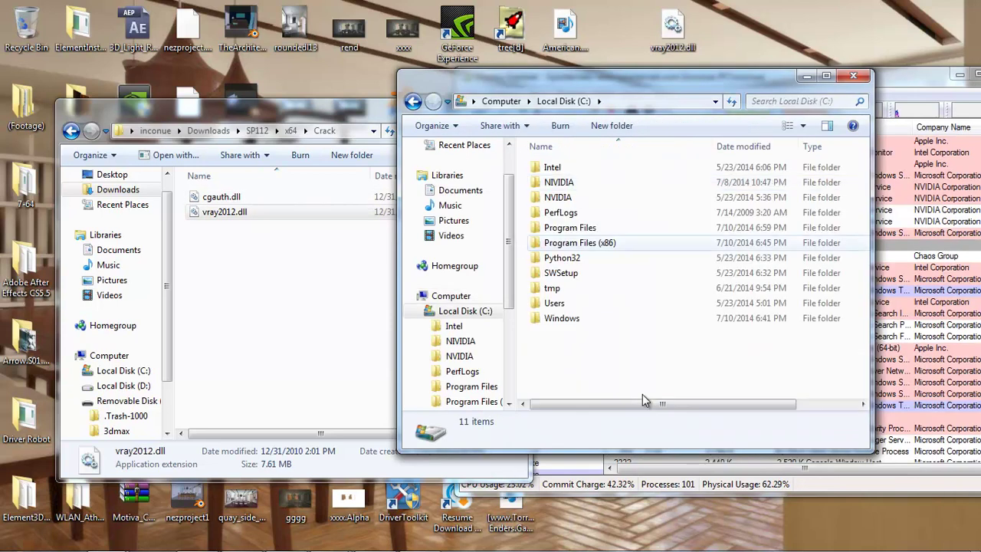
double_click(570, 228)
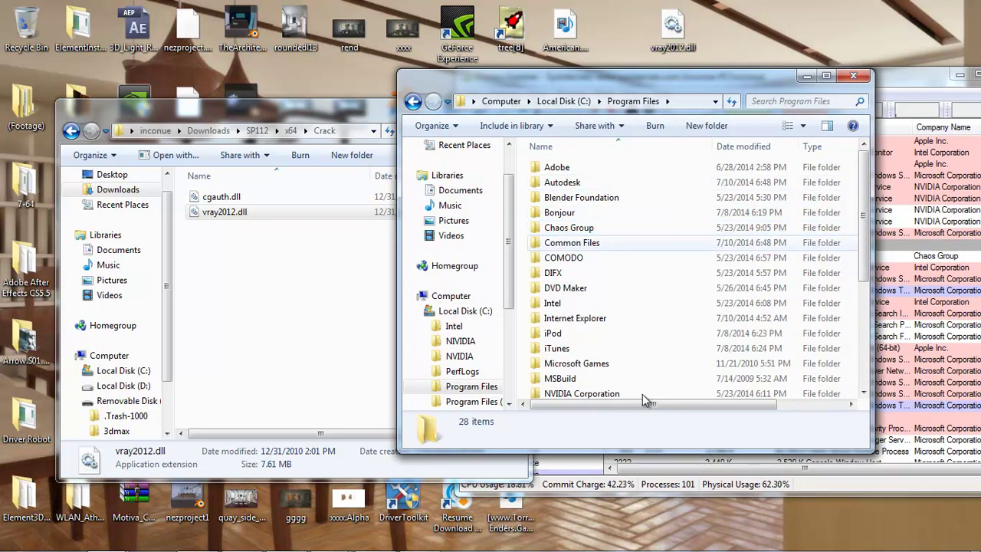
double_click(562, 183)
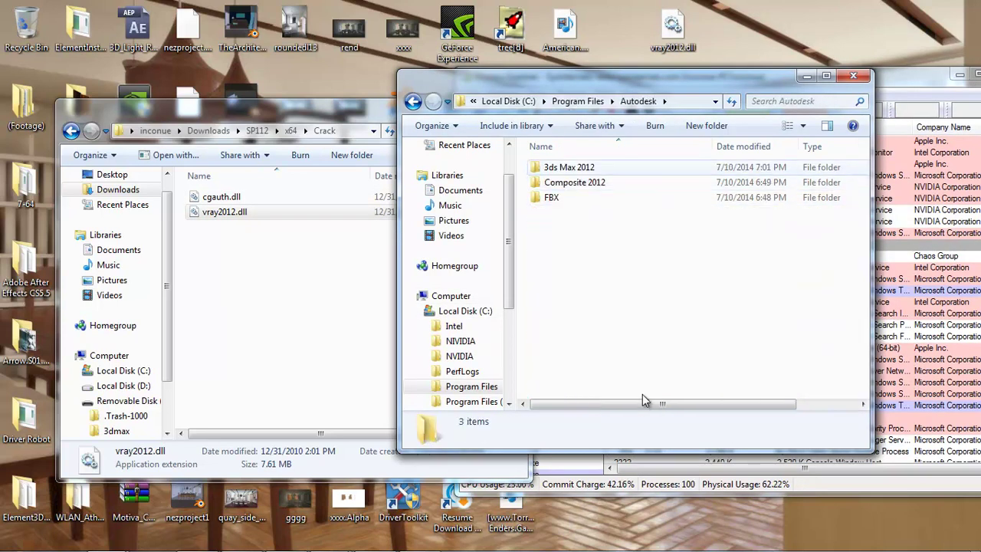
key(Down)
key(Return)
scroll(644, 345, down, 4)
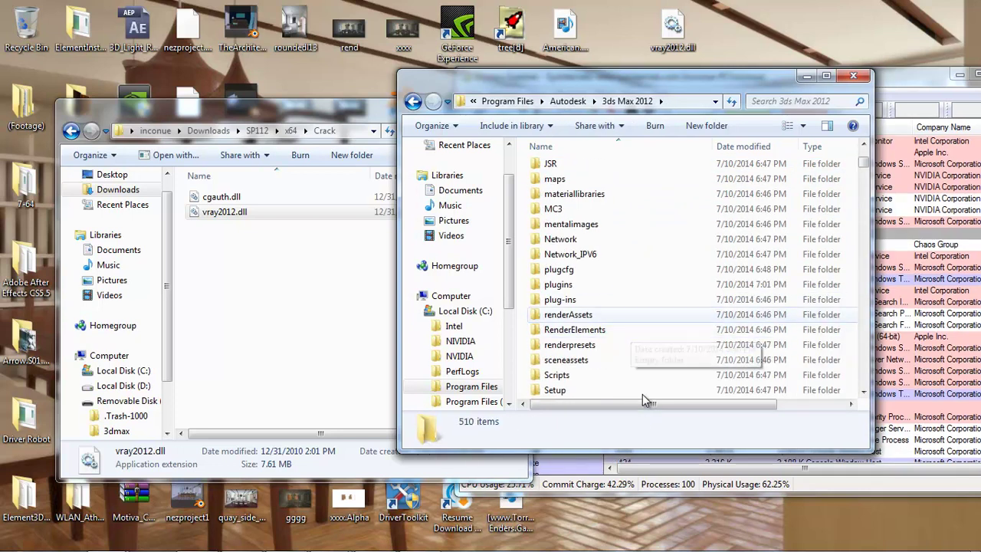
scroll(644, 400, down, 10)
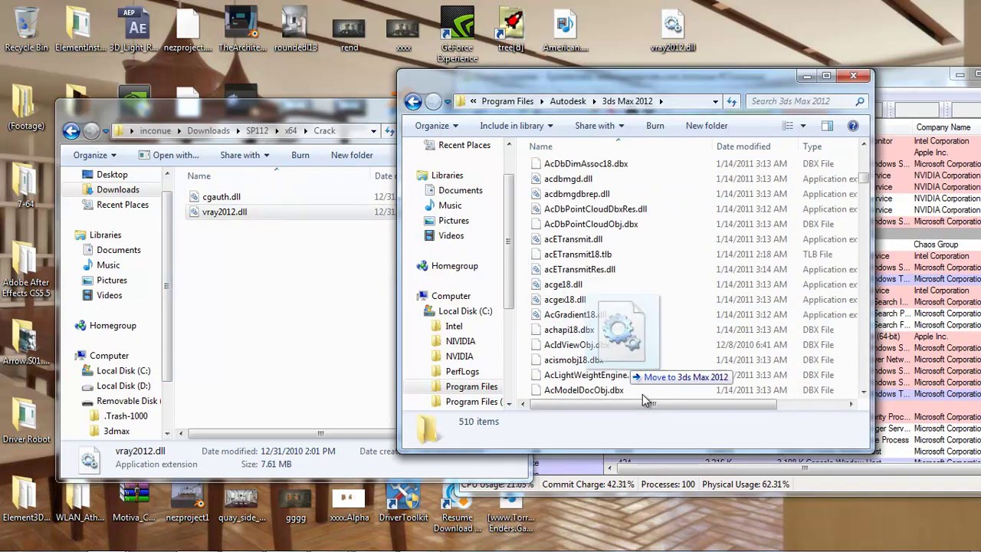
- Try to move vray2012.dll from the desktop into the 3ds Max 2012 folder, and close the folder and Process Explorer windows
key(ctrl+v)
key(Return)
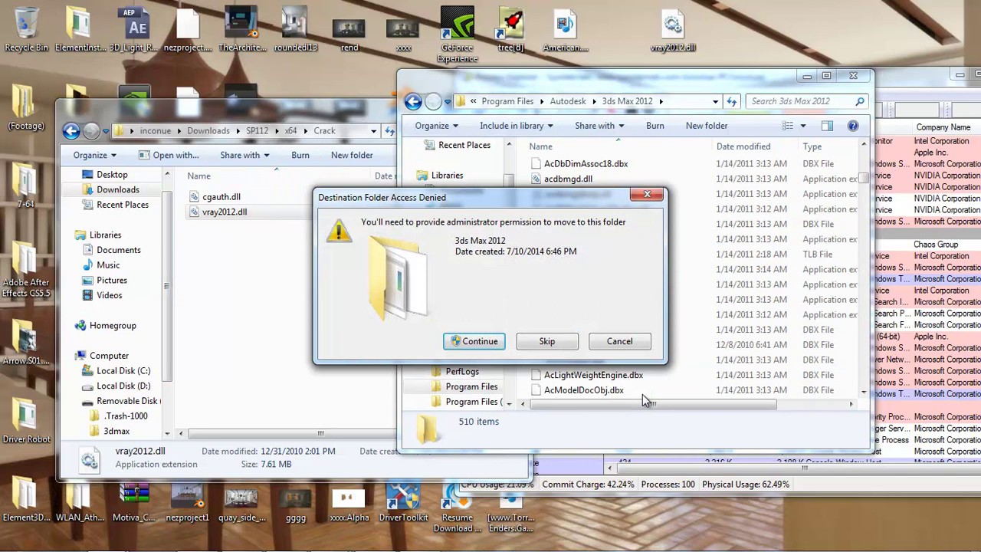
key(Return)
key(alt+F4)
key(alt+F4)
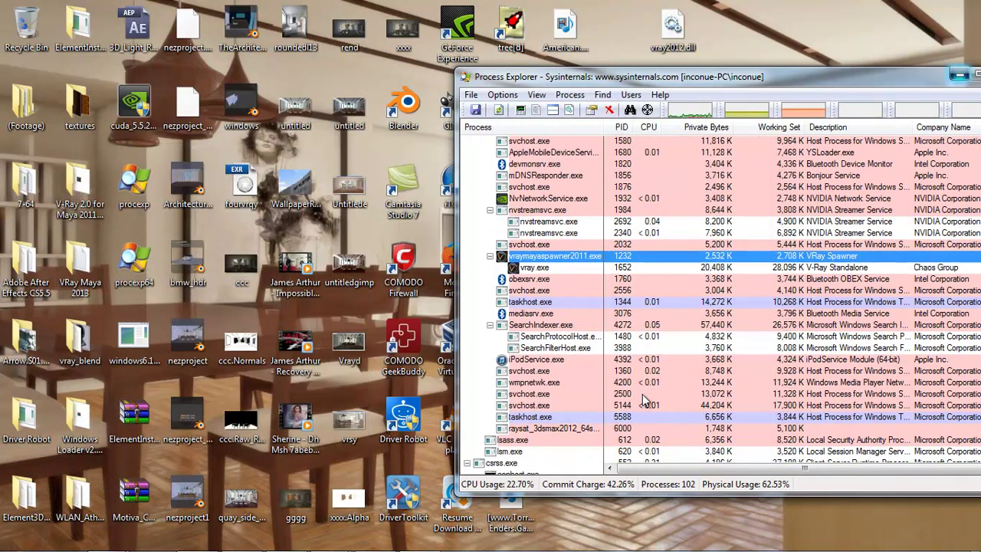
key(alt+F4)
- Launch Autodesk 3ds Max 2012 from its desktop shortcut and dismiss the Welcome screen
key(shift+F10)
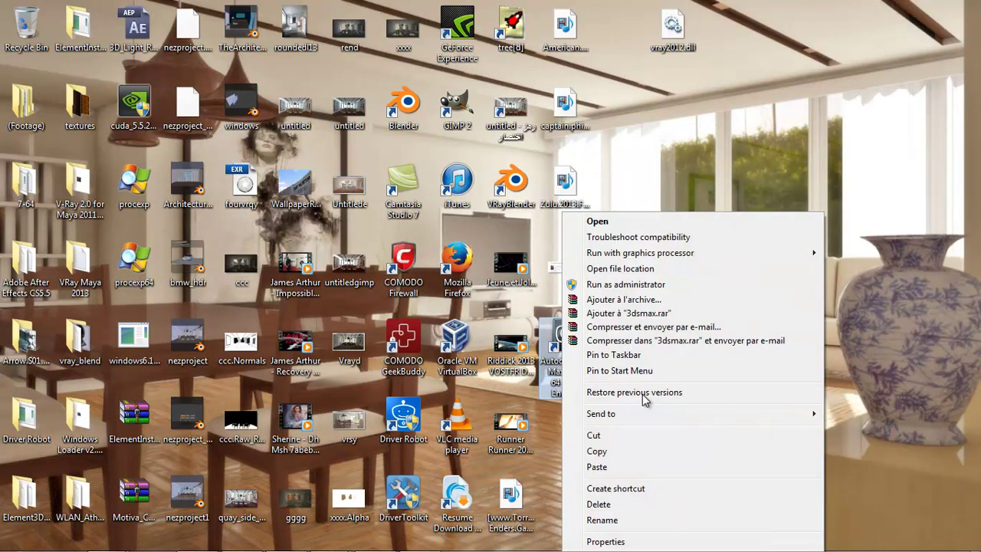
key(Up)
key(Up)
key(Up)
key(Down)
key(Down)
key(Return)
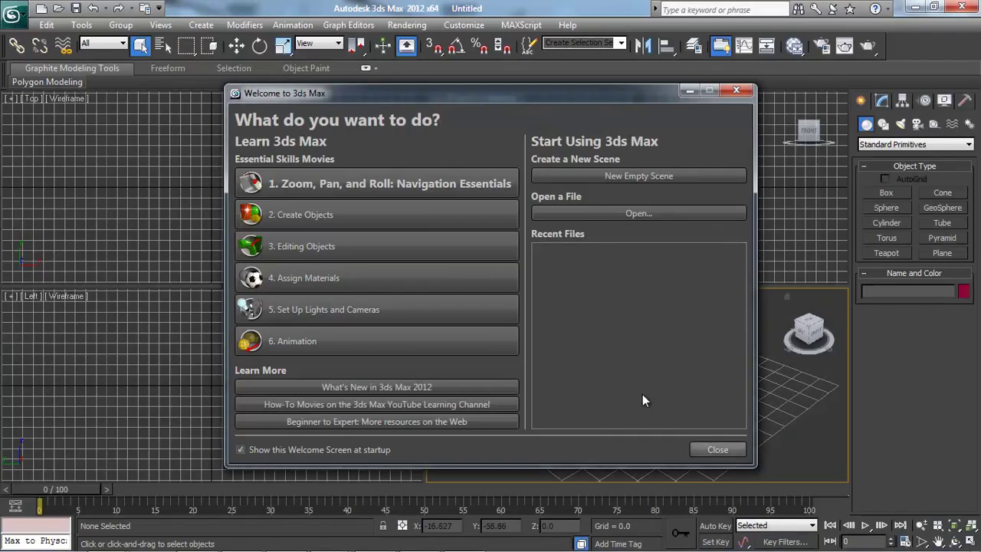
key(Escape)
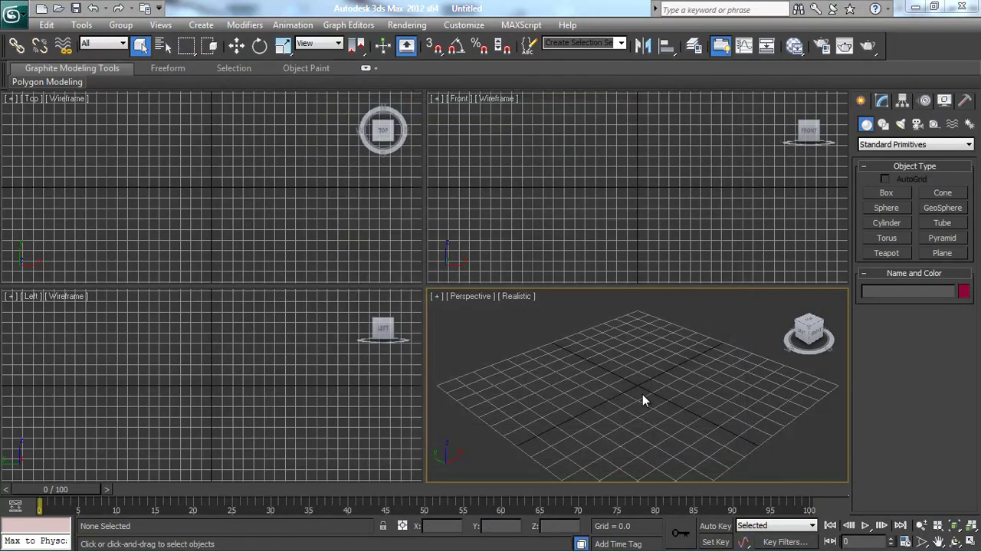
- Open the Render Setup window in 3ds Max
key(alt+r)
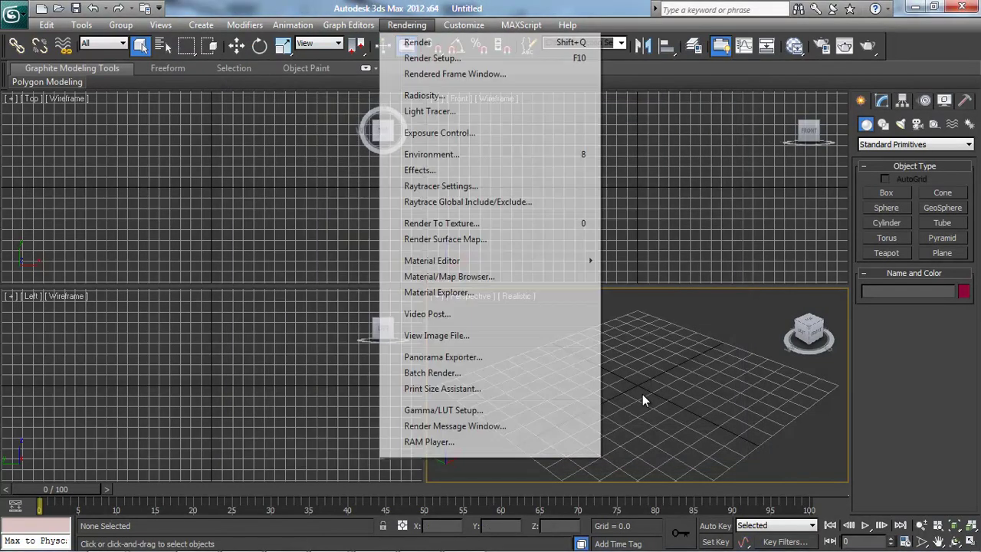
key(Down)
key(Down)
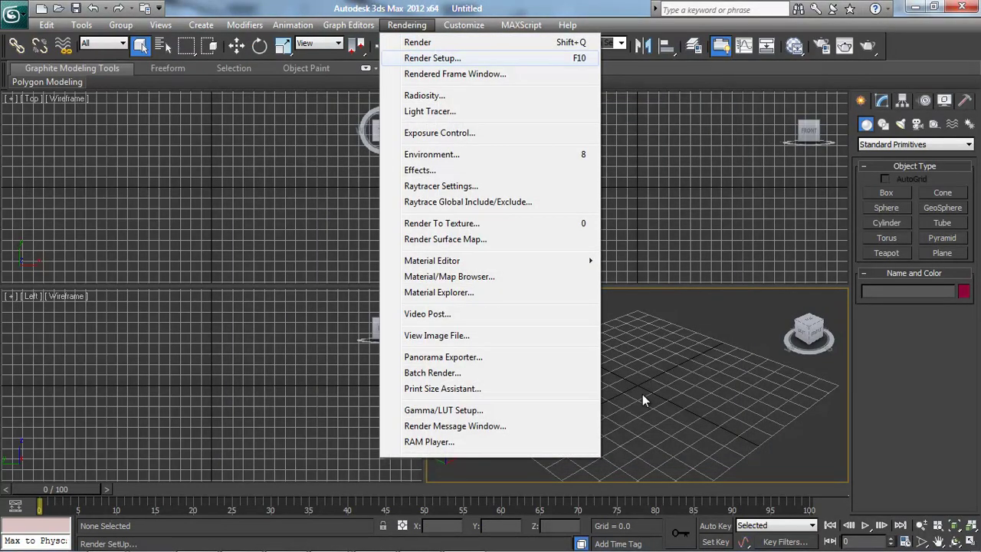
key(Return)
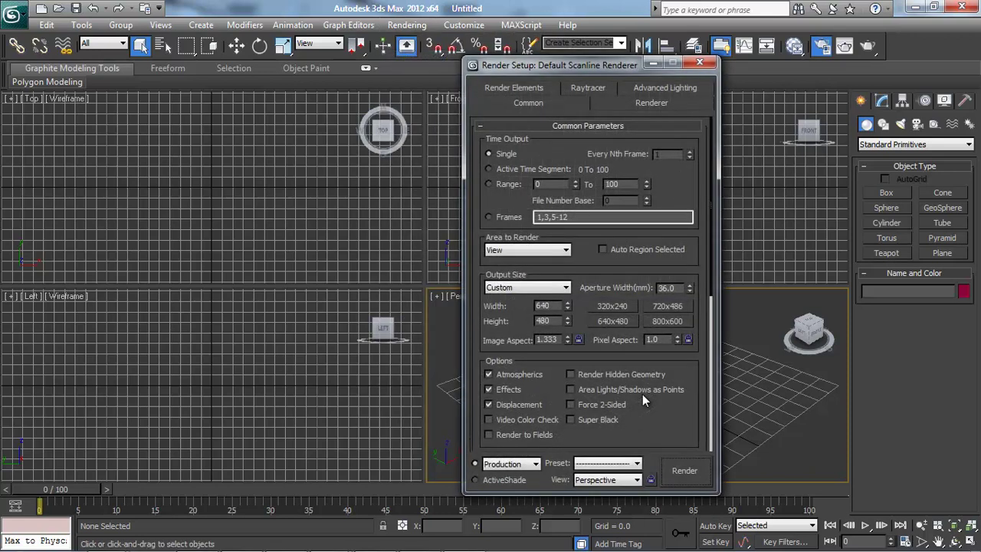
- Look through the Render Elements, Renderer and Advanced Lighting settings of the Default Scanline Renderer
key(ctrl+Tab)
key(ctrl+Tab)
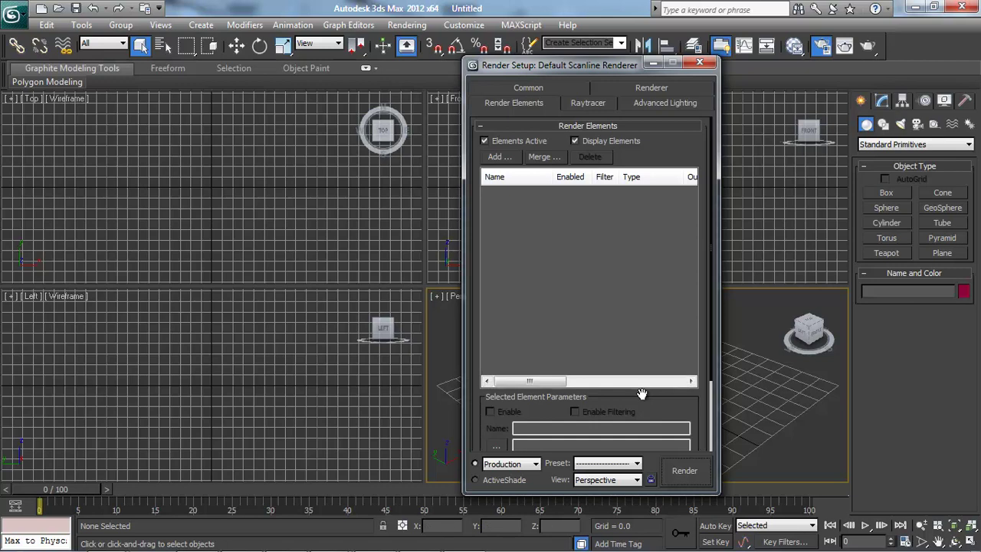
key(ctrl+shift+Tab)
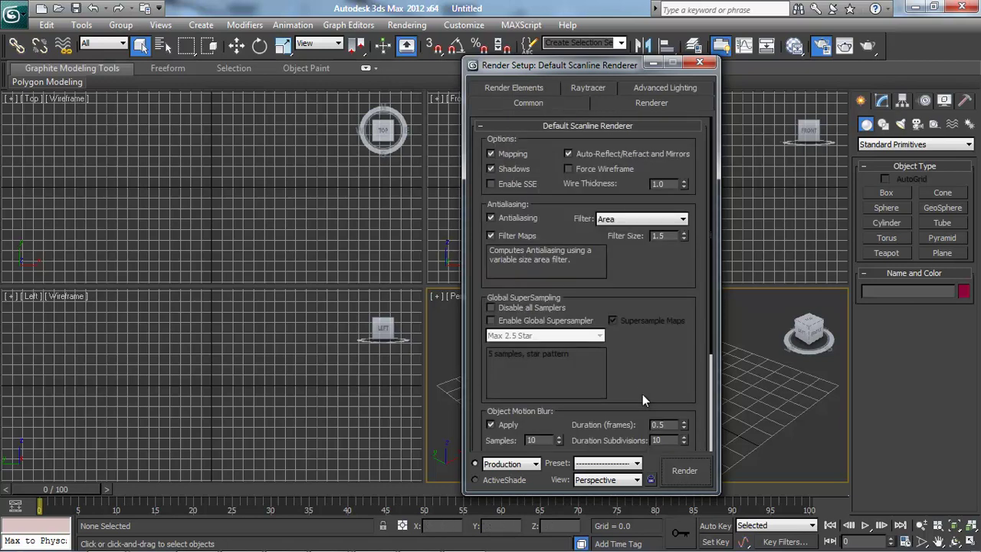
right_click(643, 394)
click(644, 401)
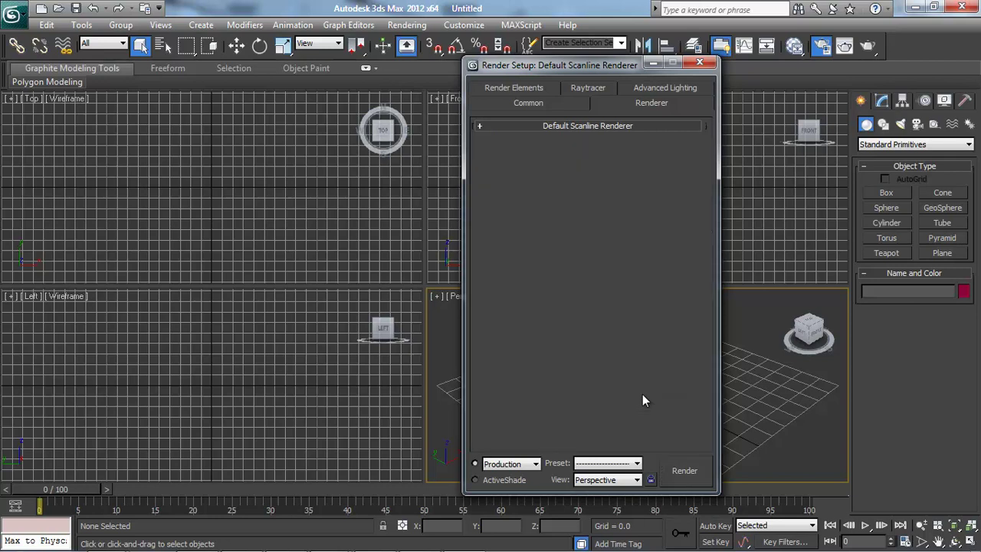
key(9)
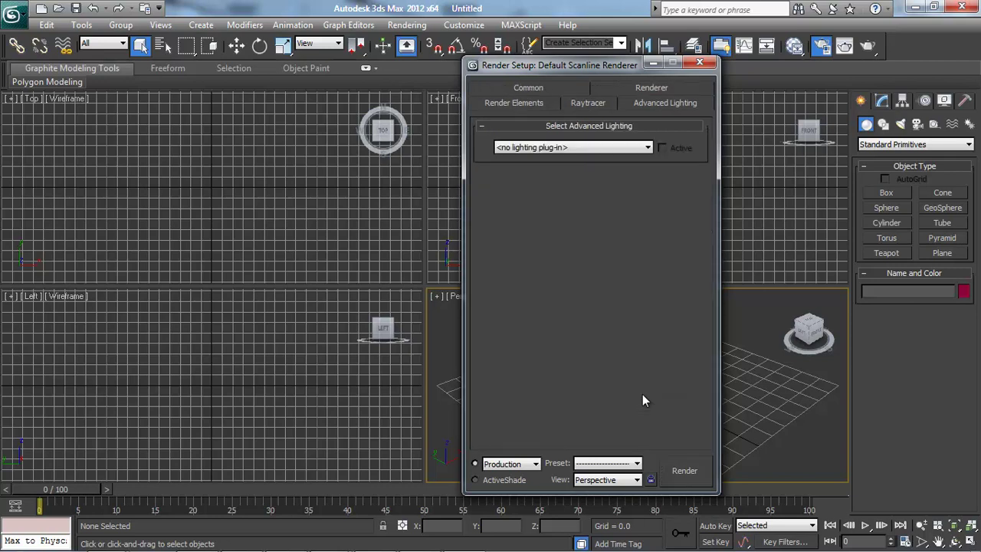
- Expand the Assign Renderer section of the Common settings and set the production renderer to V-Ray Adv 2.10.01
key(ctrl+Tab)
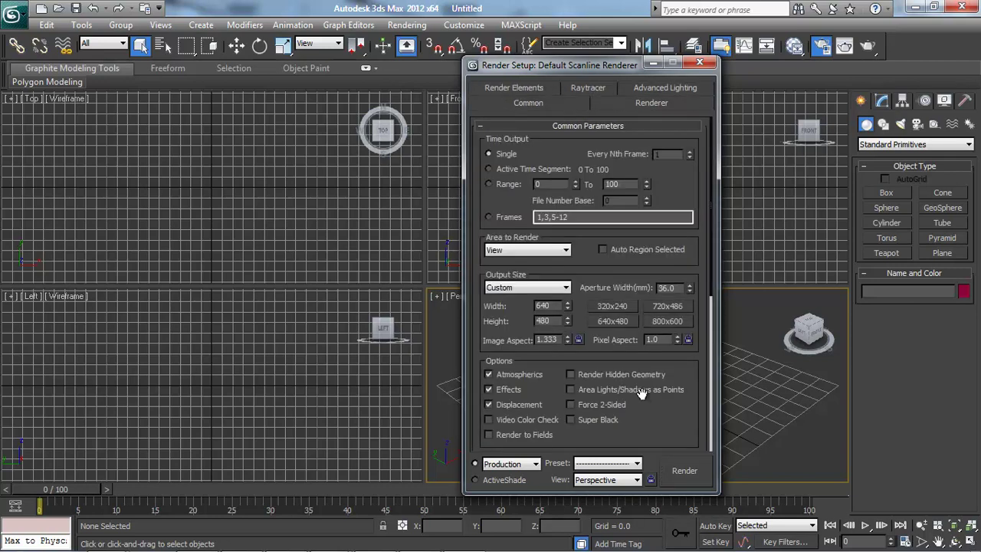
right_click(642, 396)
click(644, 401)
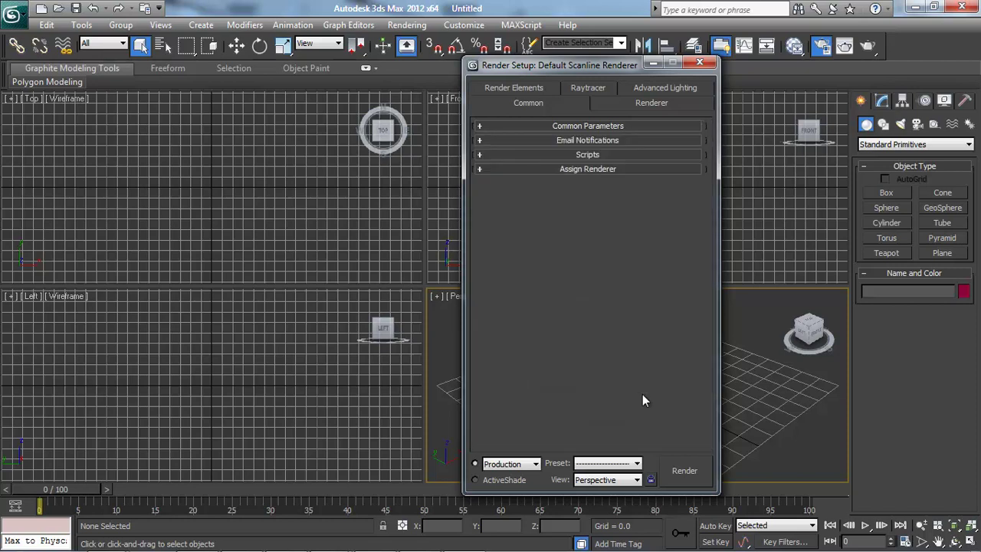
right_click(644, 400)
click(644, 401)
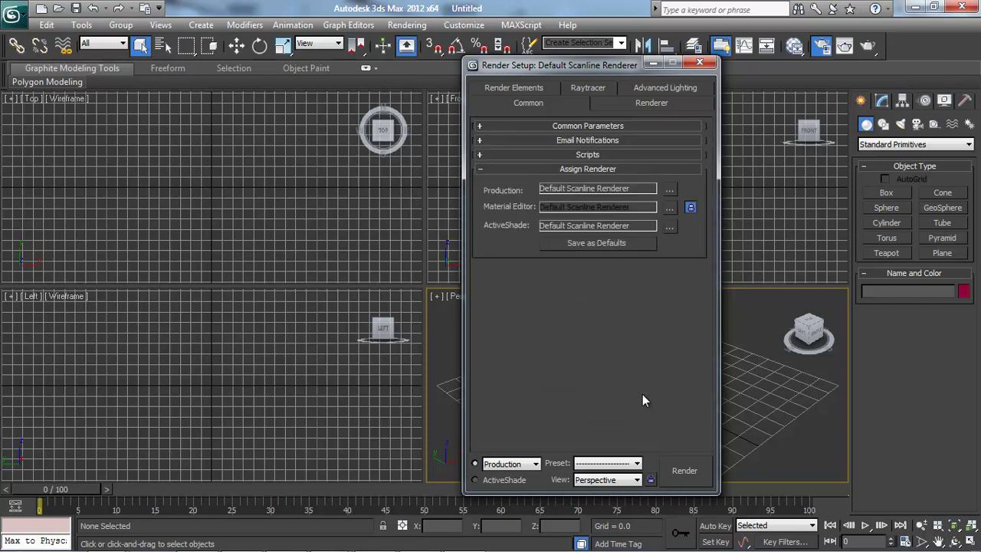
click(669, 189)
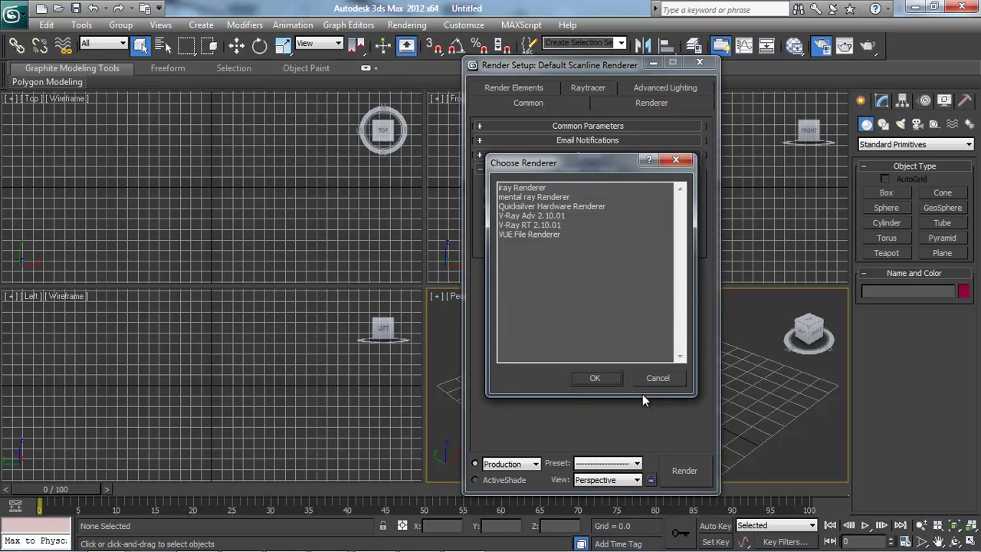
click(531, 215)
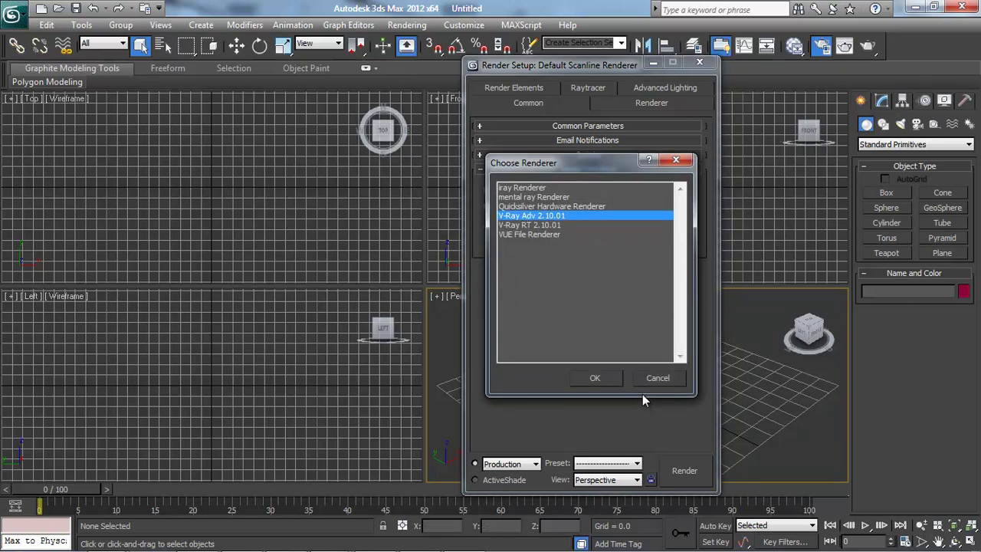
click(595, 378)
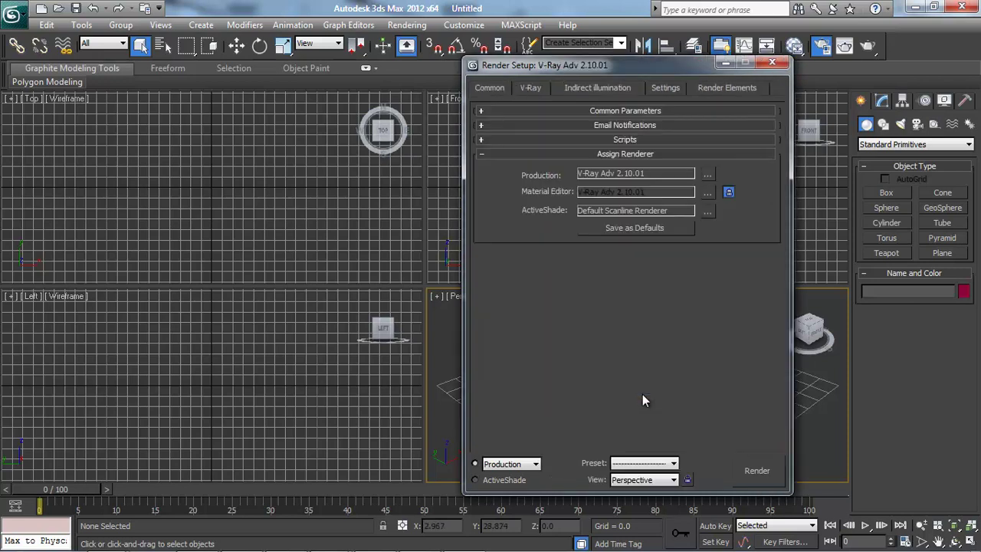
- Render the Perspective view with V-Ray and close the rendered frame and V-Ray messages windows
key(shift+q)
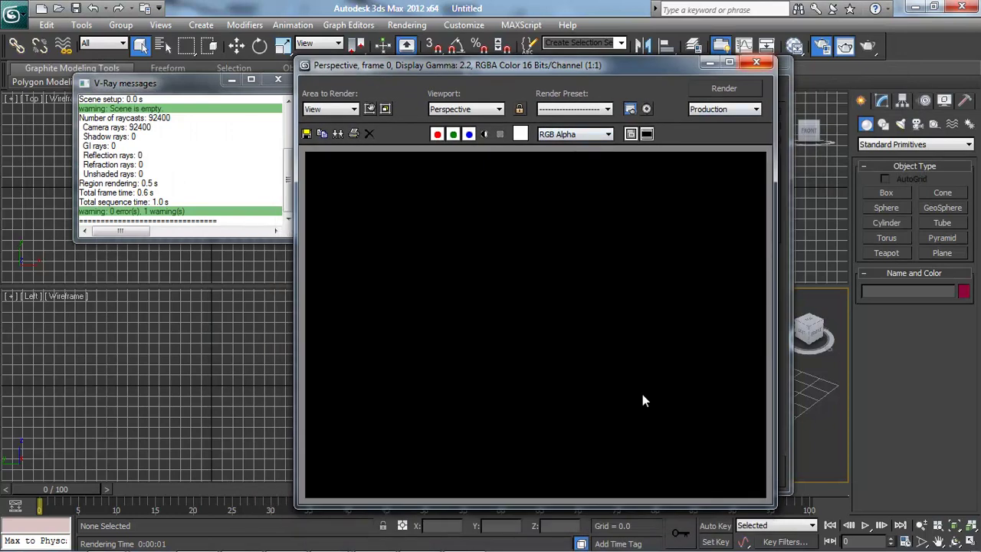
click(757, 62)
click(277, 79)
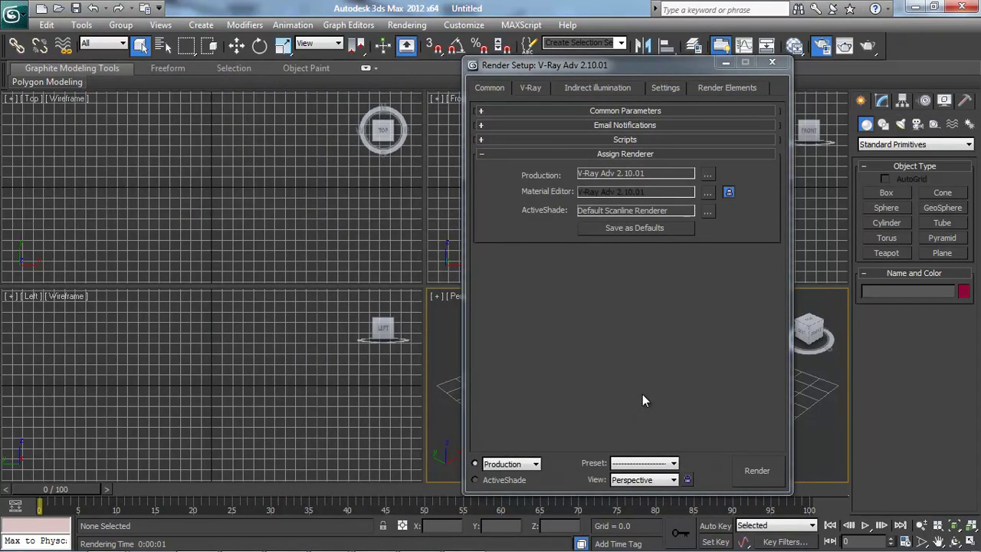
- Close Render Setup, start opening a scene file and browse to the BLENDER folder in My Documents
click(772, 62)
click(14, 14)
click(46, 115)
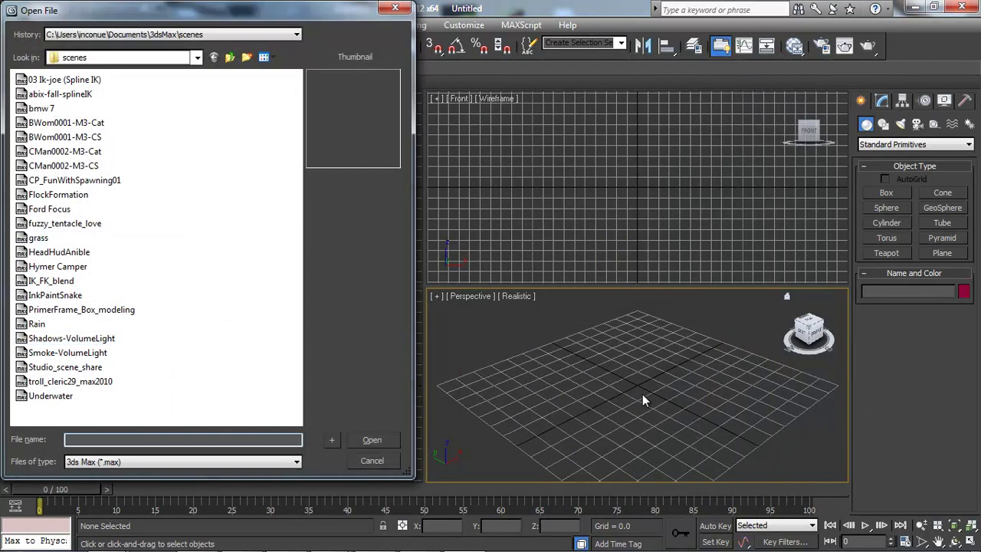
click(197, 58)
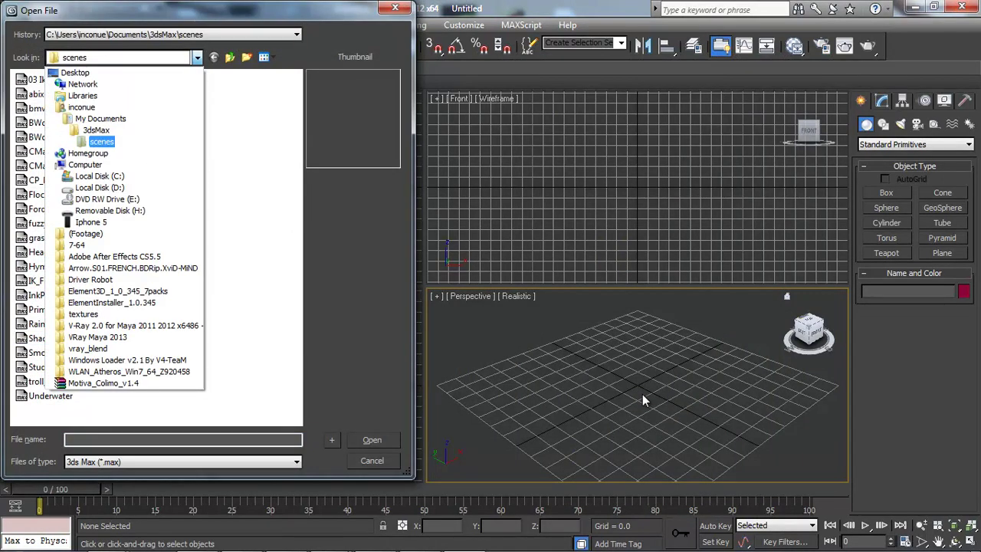
click(76, 71)
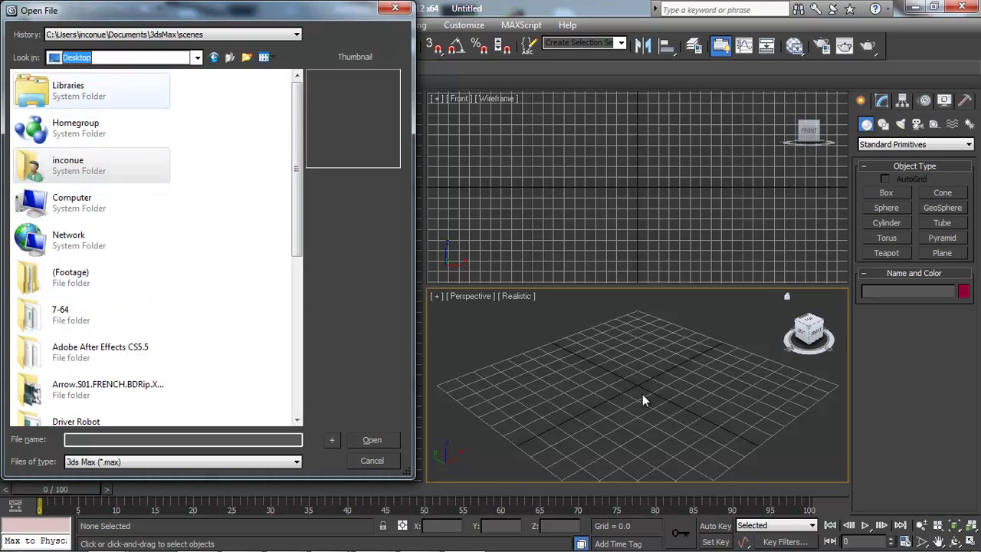
key(alt+Down)
key(Down)
key(Down)
key(Down)
key(Down)
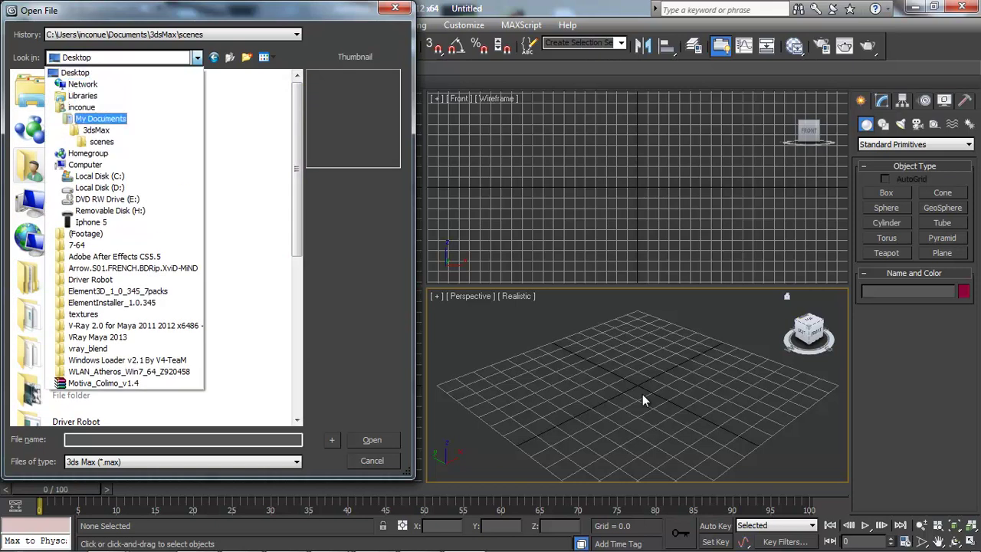
key(Return)
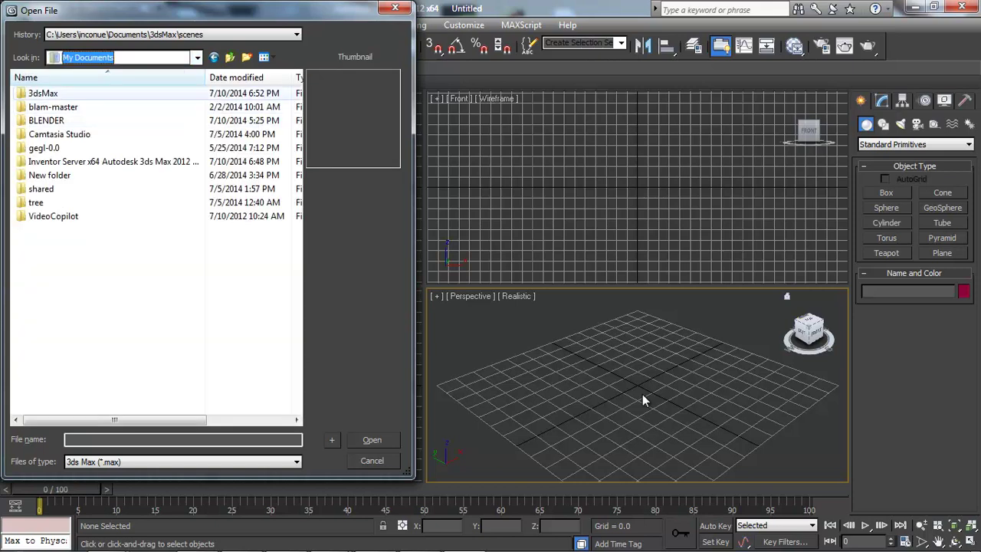
key(Down)
key(Down)
key(Return)
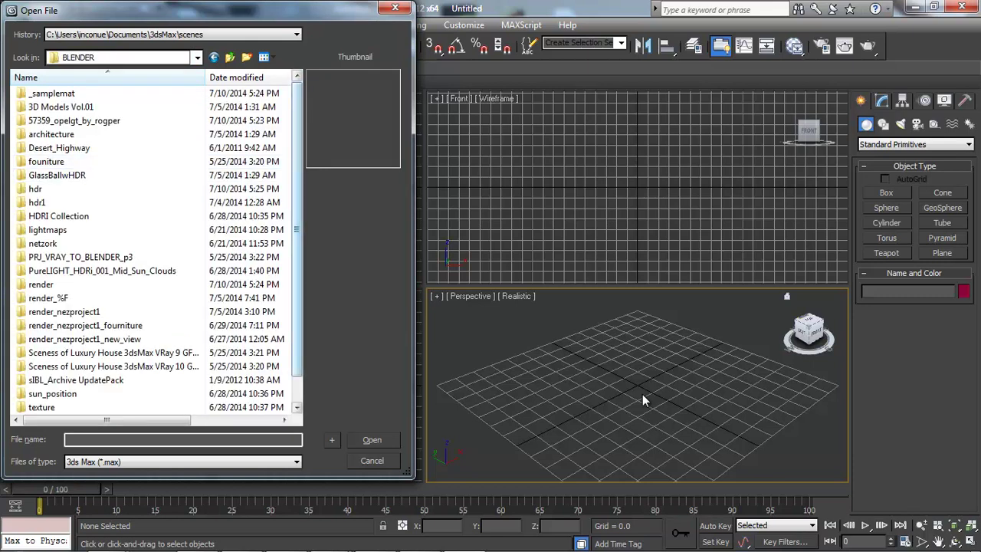
- Open the LF 8 3 scene from subfolder 028 of the Luxury House VRay 9 folder, disabling gamma/LUT correction and continuing past the missing files
scroll(156, 243, down, 1)
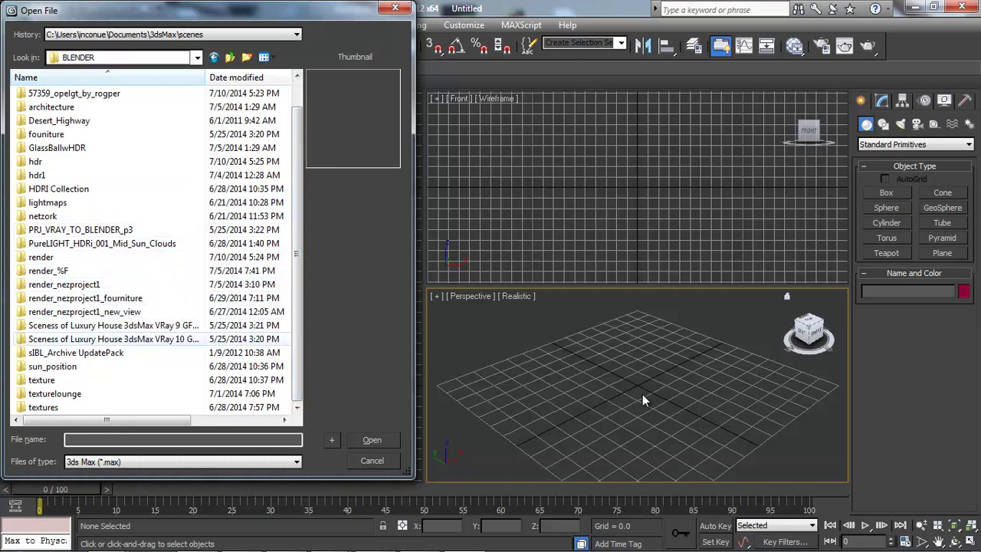
double_click(113, 325)
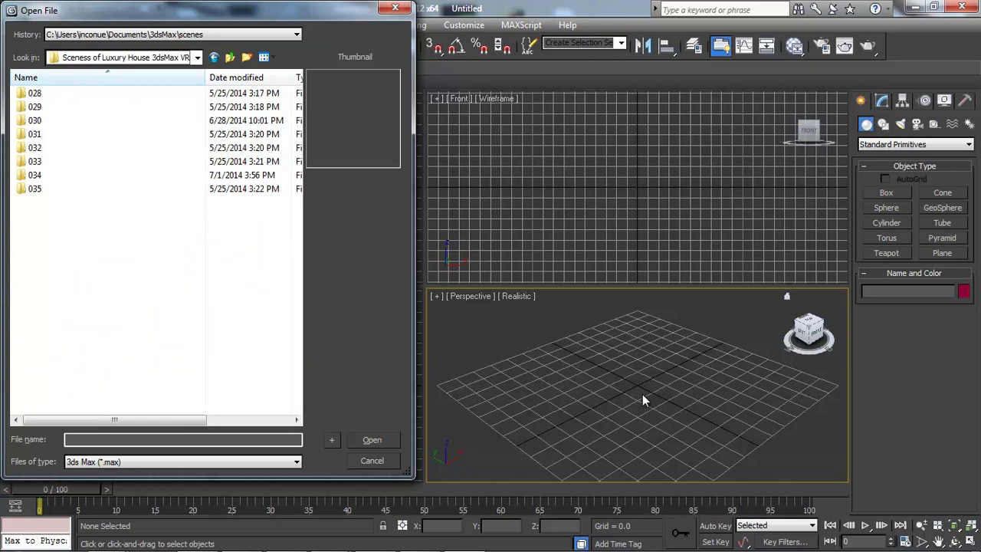
key(Return)
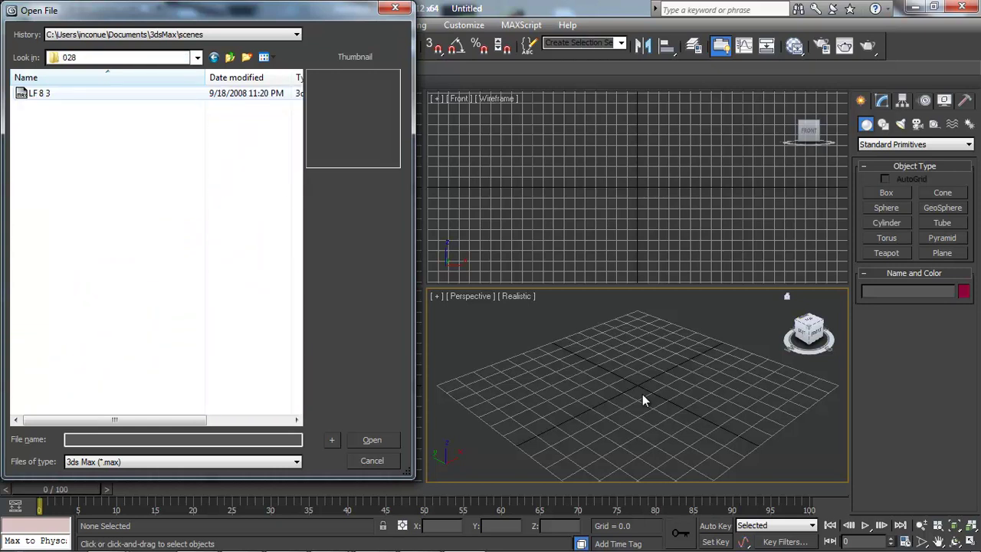
key(Down)
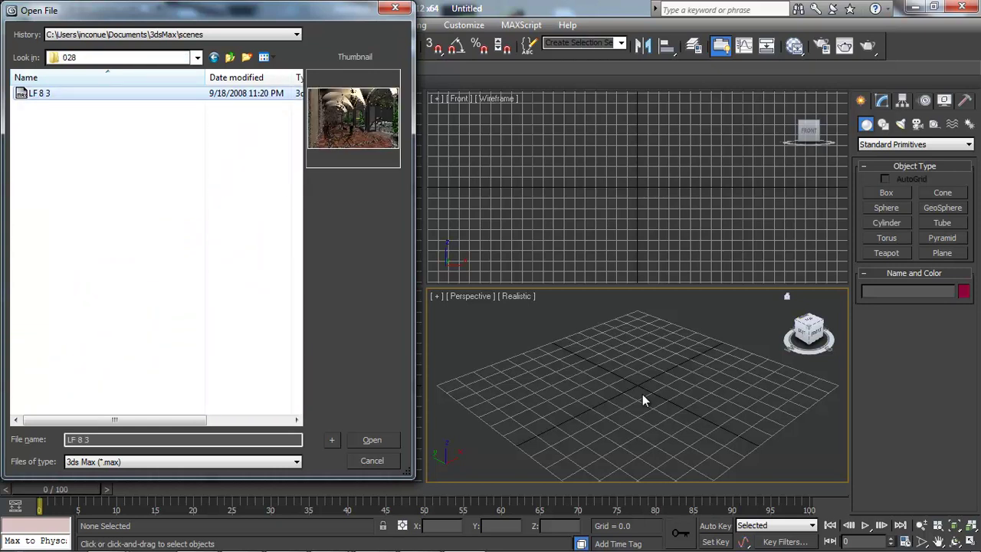
key(Return)
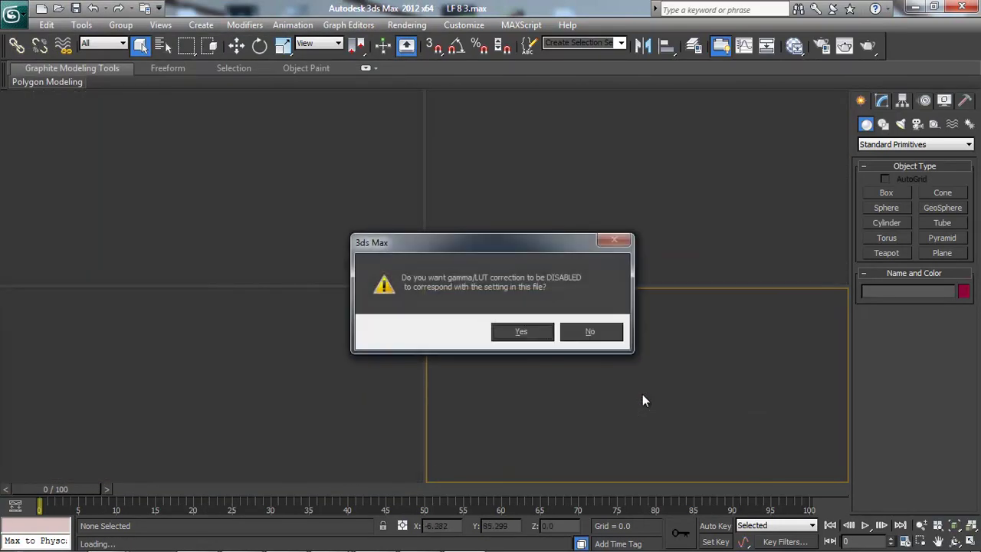
key(Return)
key(Return)
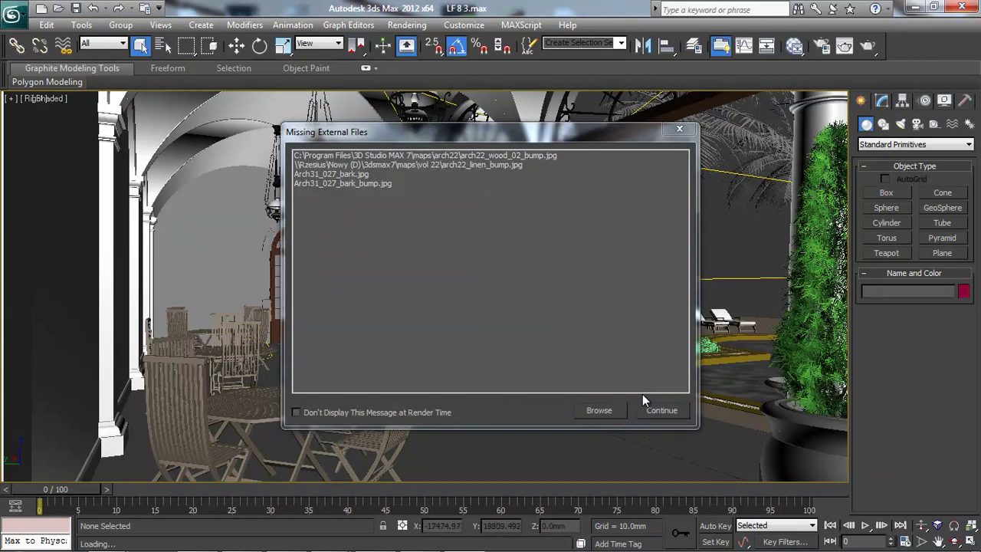
click(644, 407)
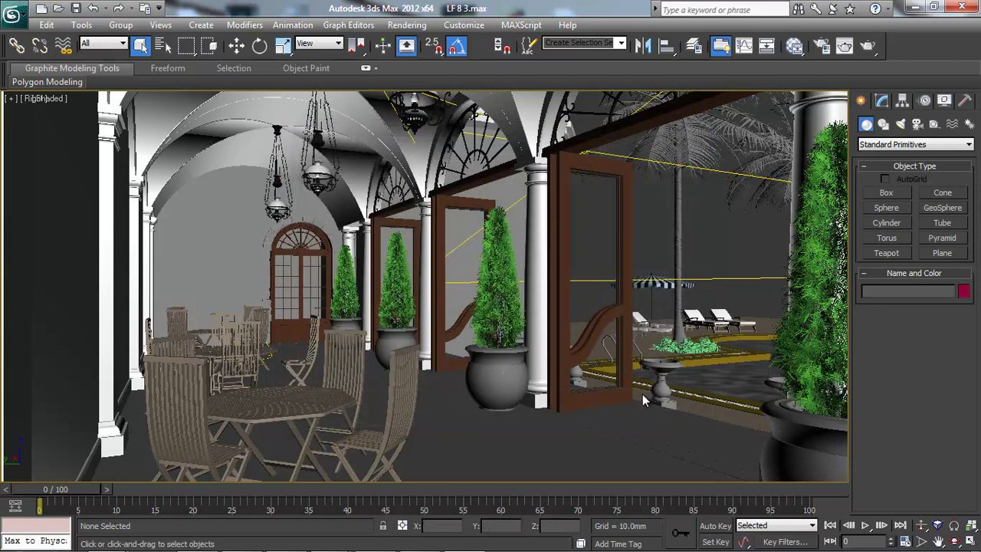
- Render the LF 8 3 scene with V-Ray
key(alt+r)
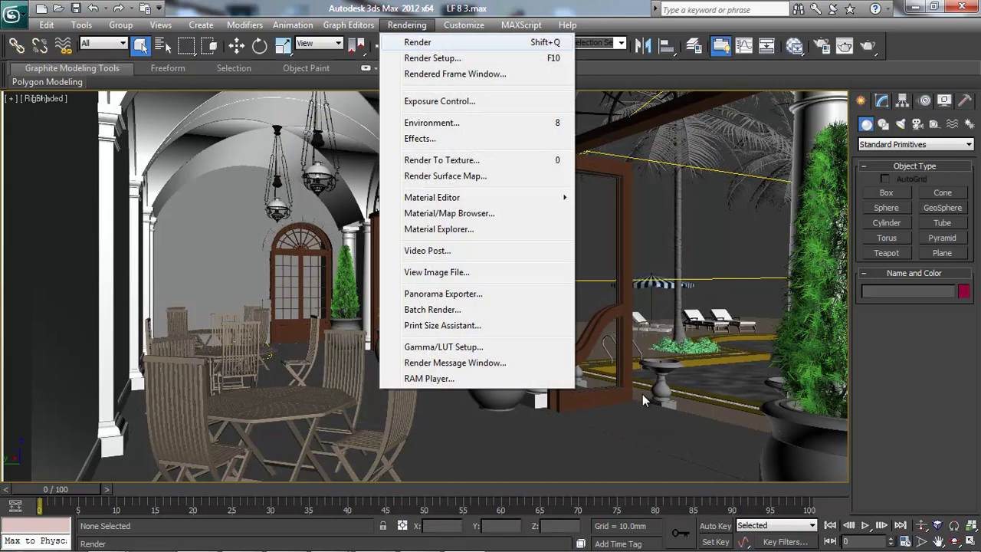
key(Return)
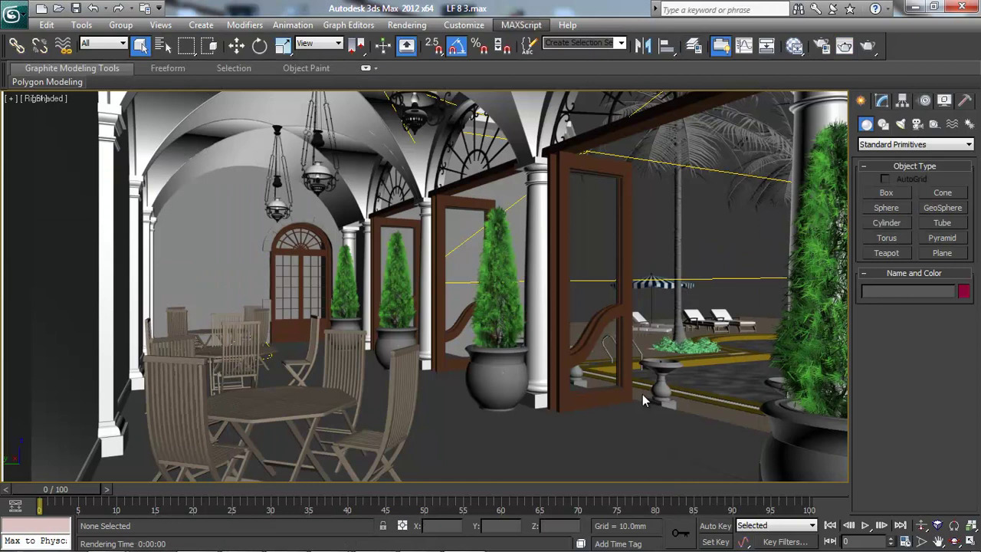
- Open Render Setup, go to the V-Ray frame buffer settings and close the V-Ray frame buffer window
key(alt+r)
key(Down)
key(Down)
key(Return)
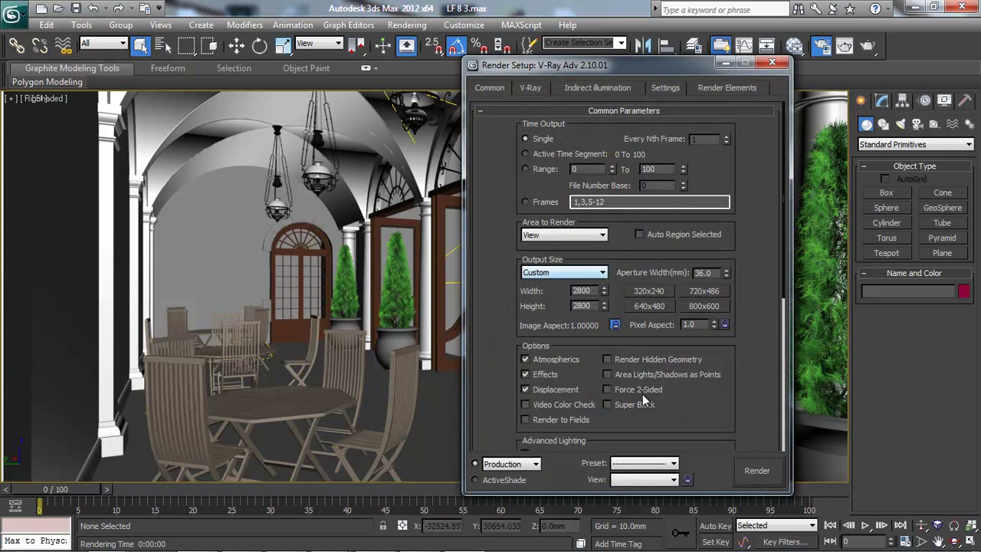
key(ctrl+Tab)
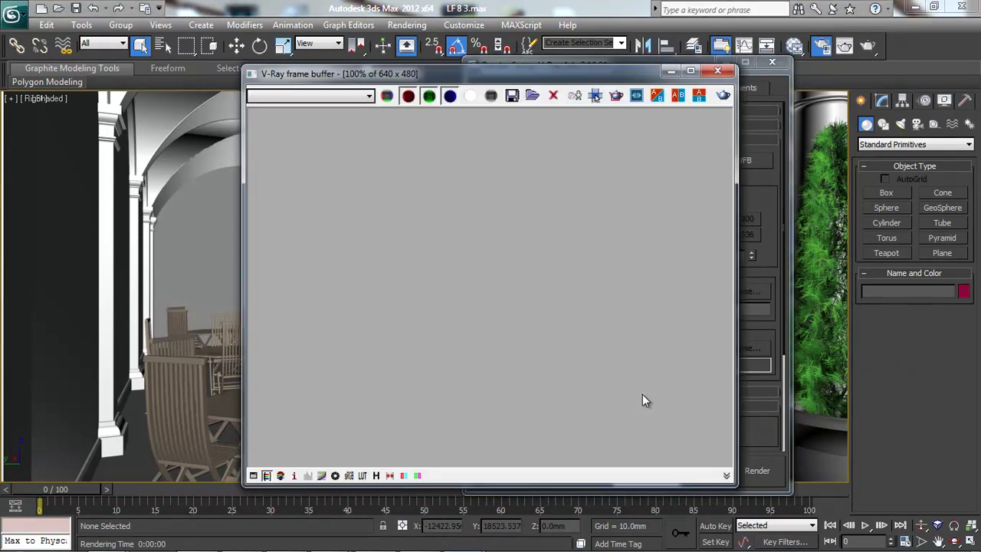
key(alt+F4)
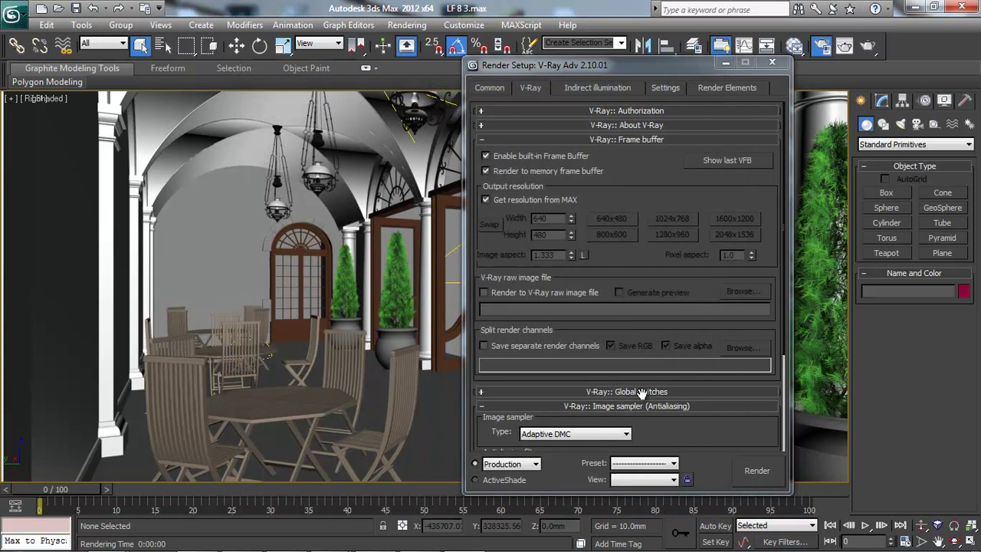
- Render the LF 8 3 scene again and look through the running processes in Process Explorer
key(shift+q)
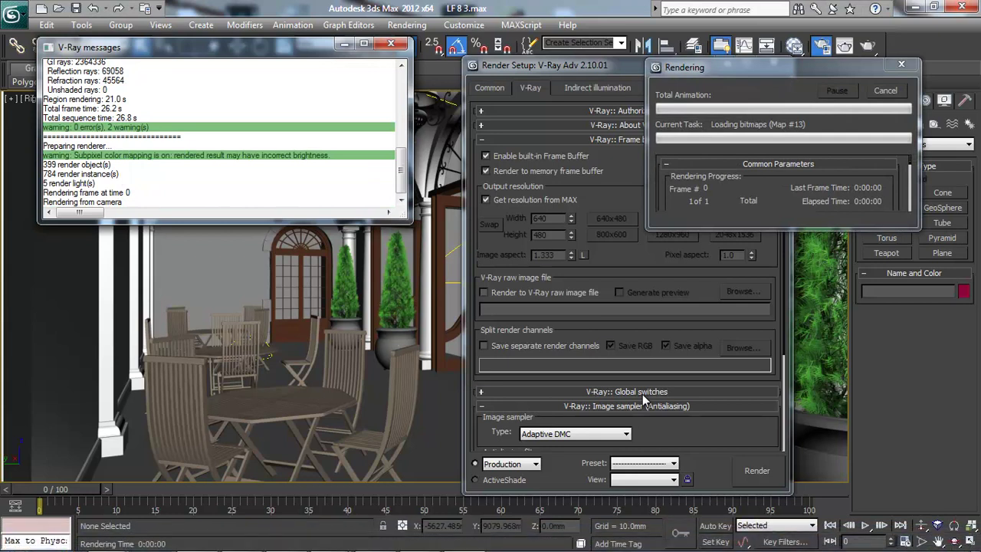
key(alt+Tab)
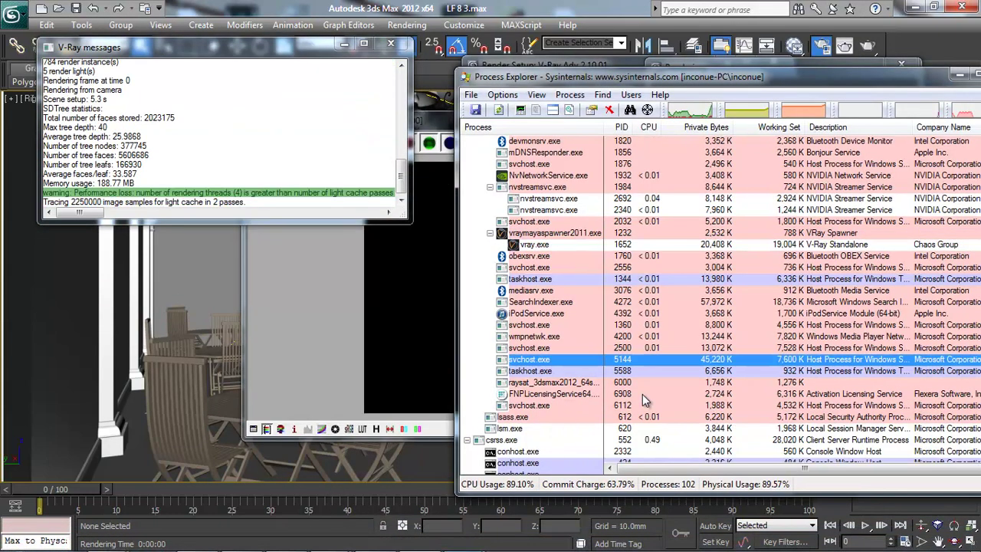
scroll(644, 401, down, 4)
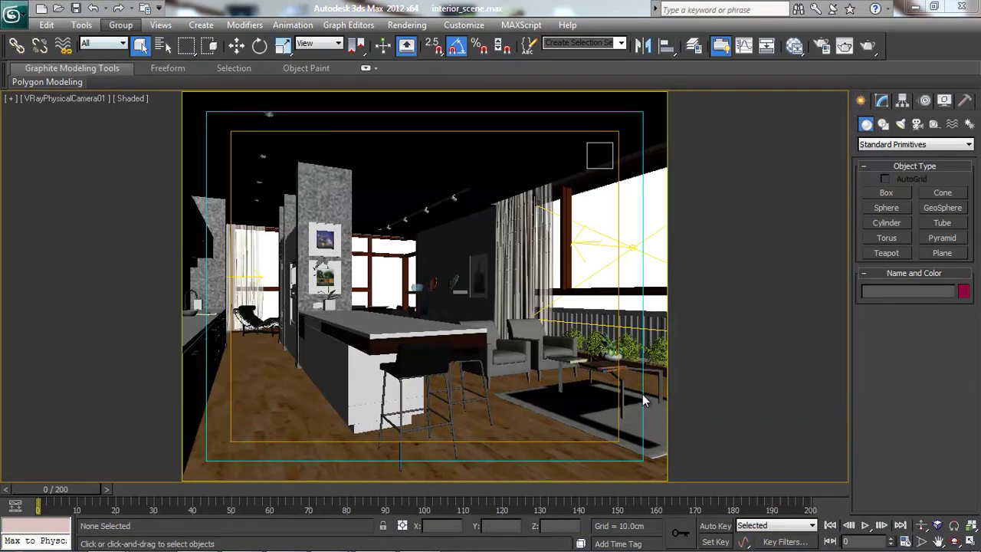
- Render the interior_scene file from the VRayPhysicalCamera01 view with V-Ray
key(alt+r)
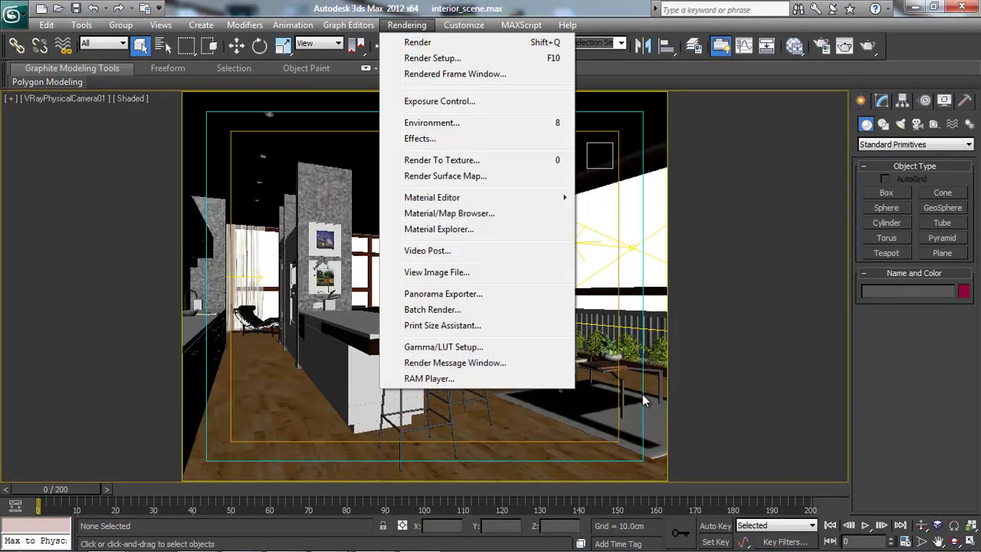
key(Return)
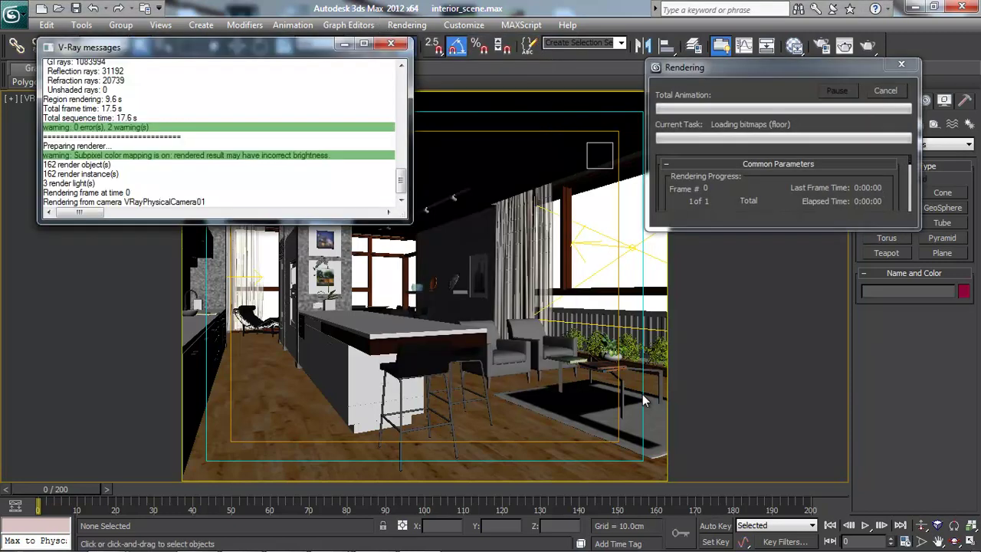